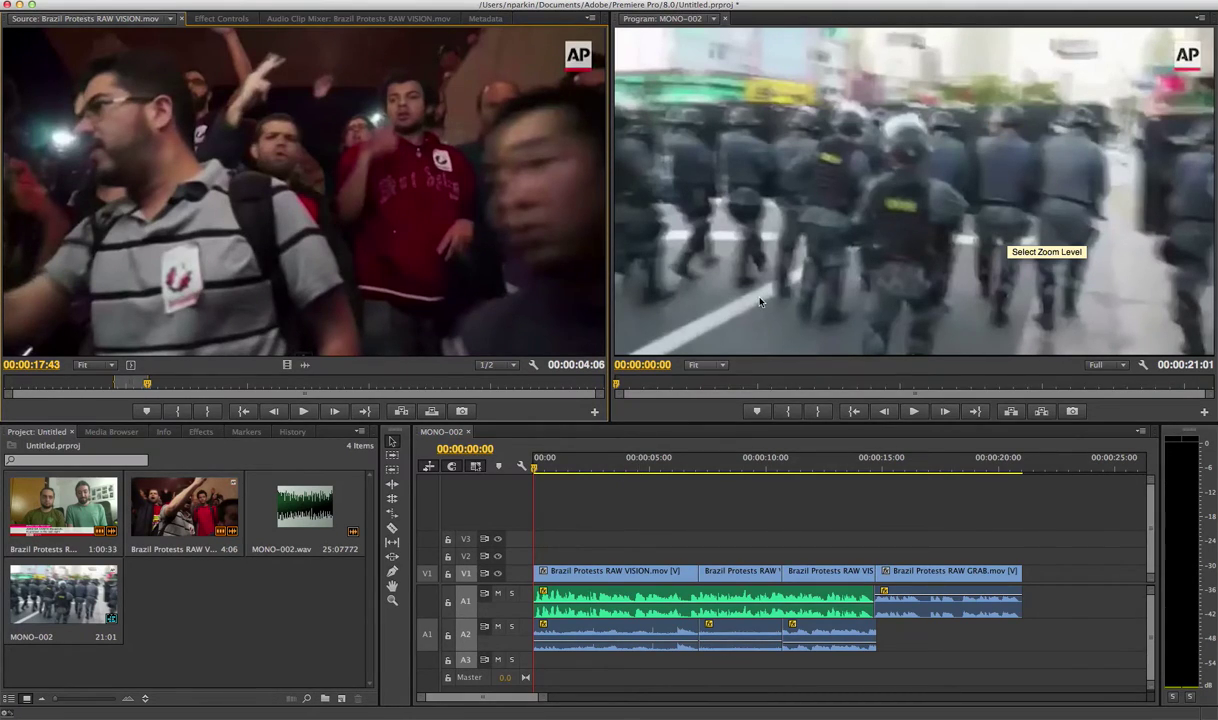
Step: Review the vision, voice-over, natural sound and interview grab clips in the MONO-002 sequence, viewing the grab at 00:00:17:13
left_click(640, 571)
left_click(740, 571)
left_click(826, 578)
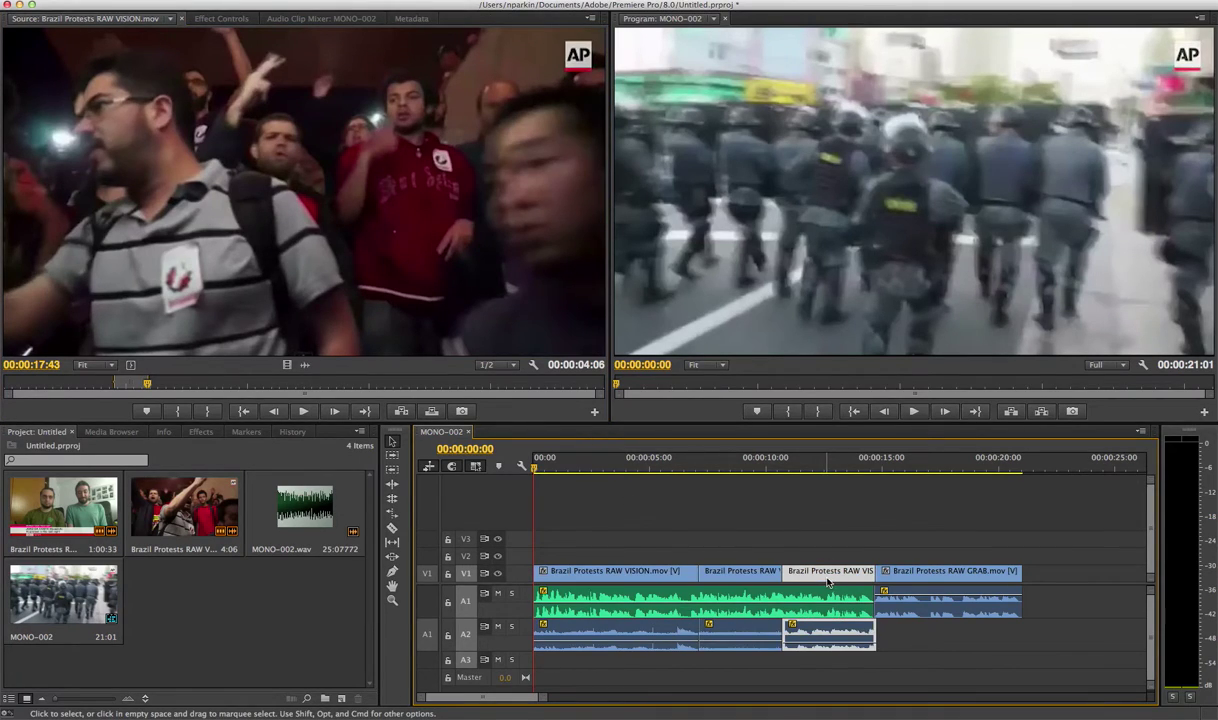
left_click(709, 608)
left_click(683, 633)
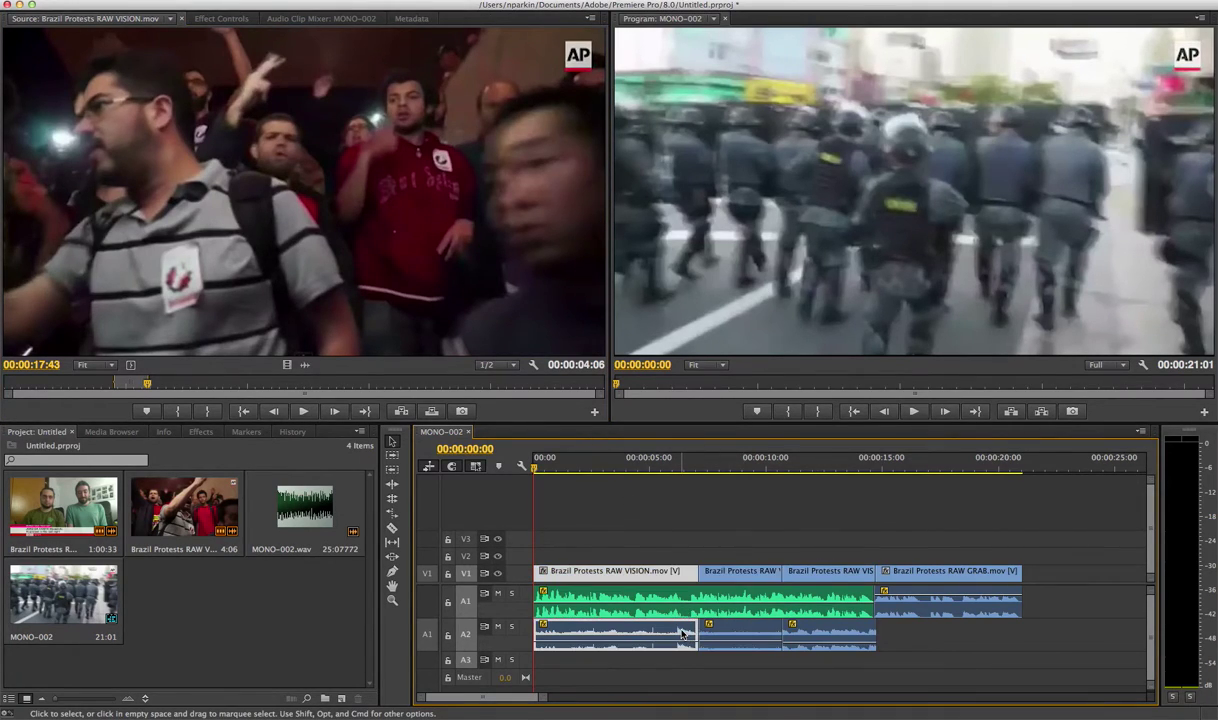
left_click(930, 575)
left_click(984, 462)
left_click_drag(984, 465, 940, 465)
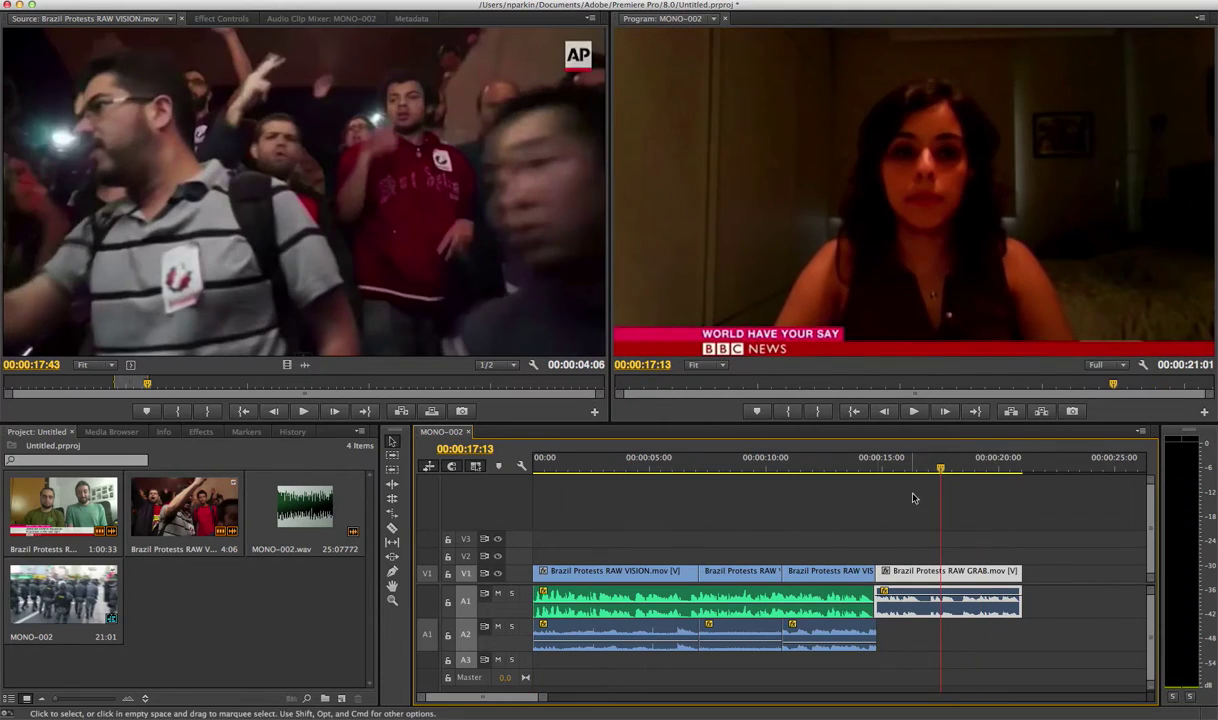
left_click(690, 600)
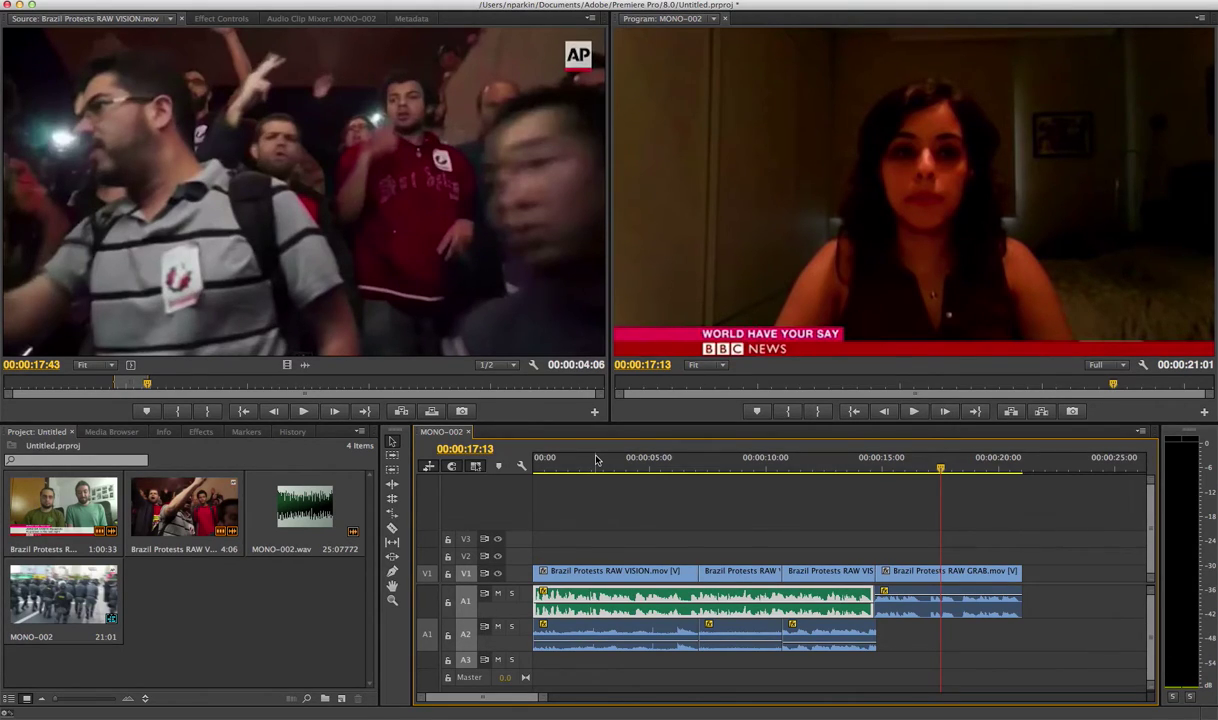
left_click_drag(642, 519, 955, 643)
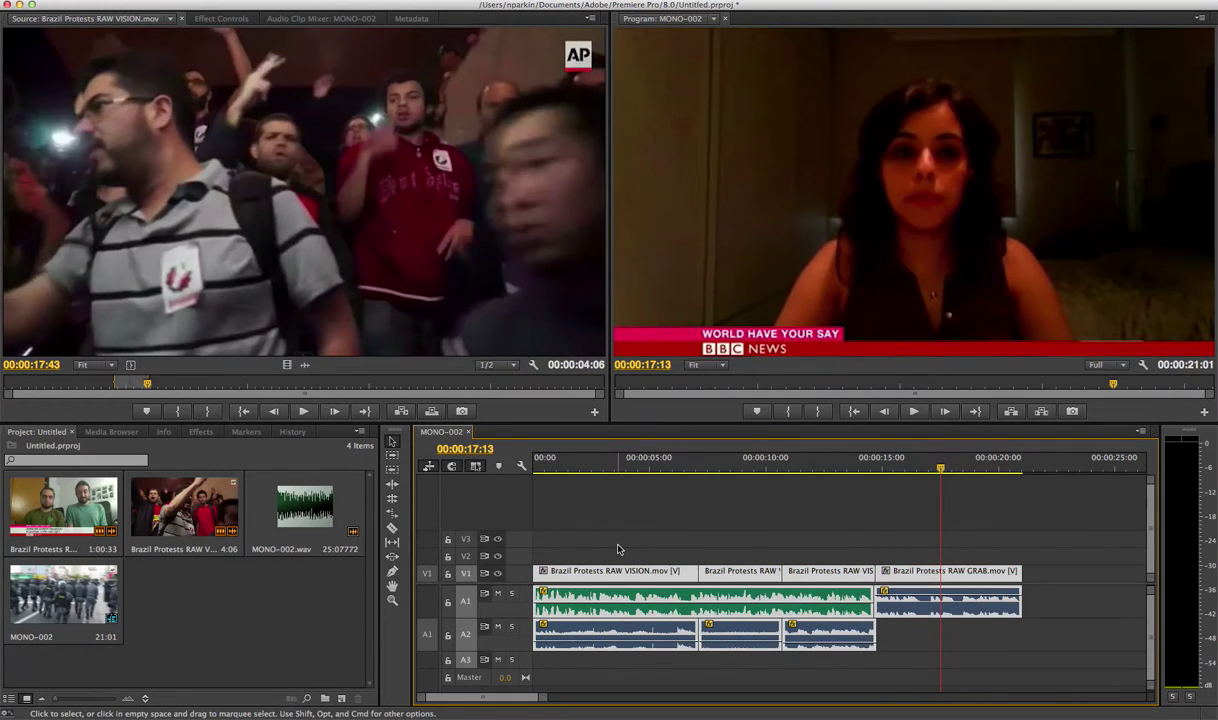
left_click(592, 520)
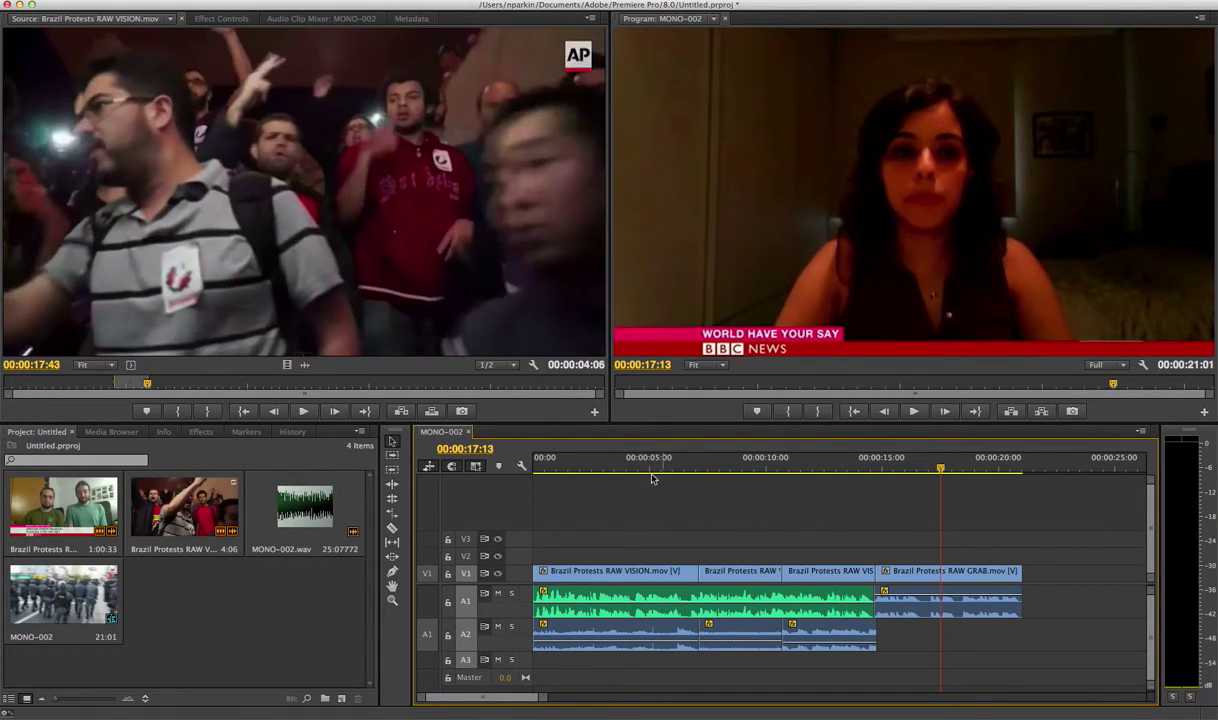
Step: Play the Brazil Protests RAW VISION source footage from about 00:00:57 to review the moment with the running figure
left_click(172, 516)
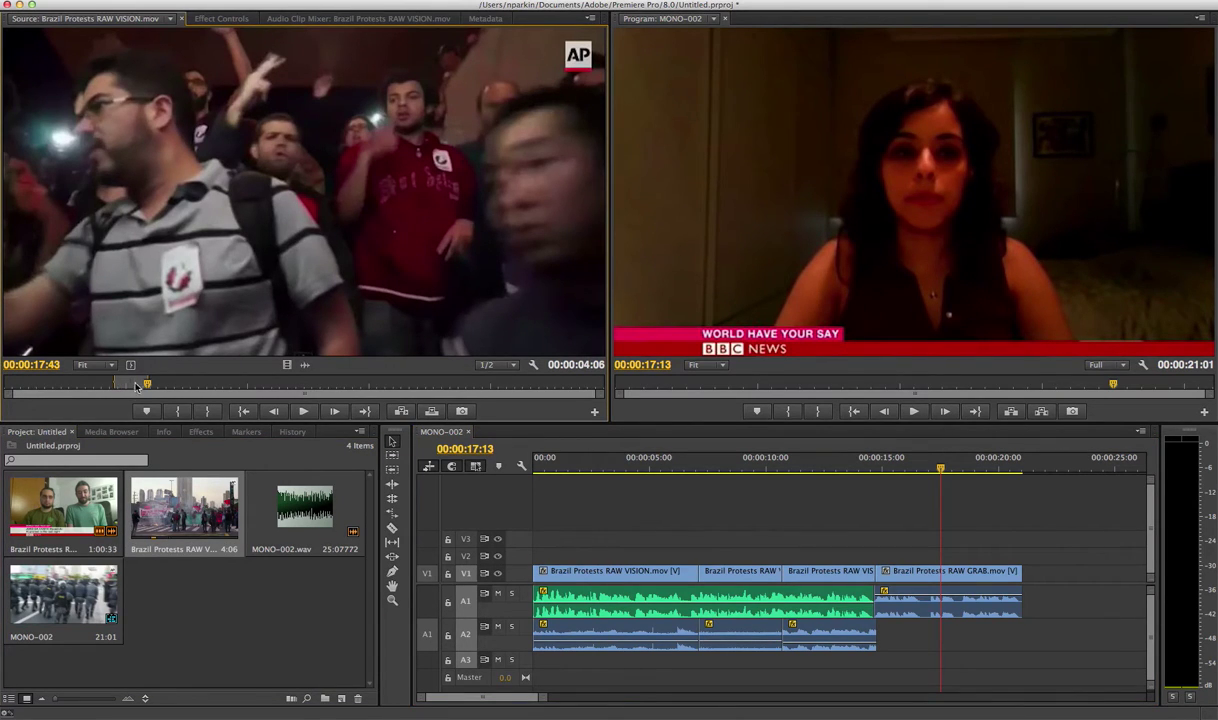
left_click_drag(146, 384, 466, 392)
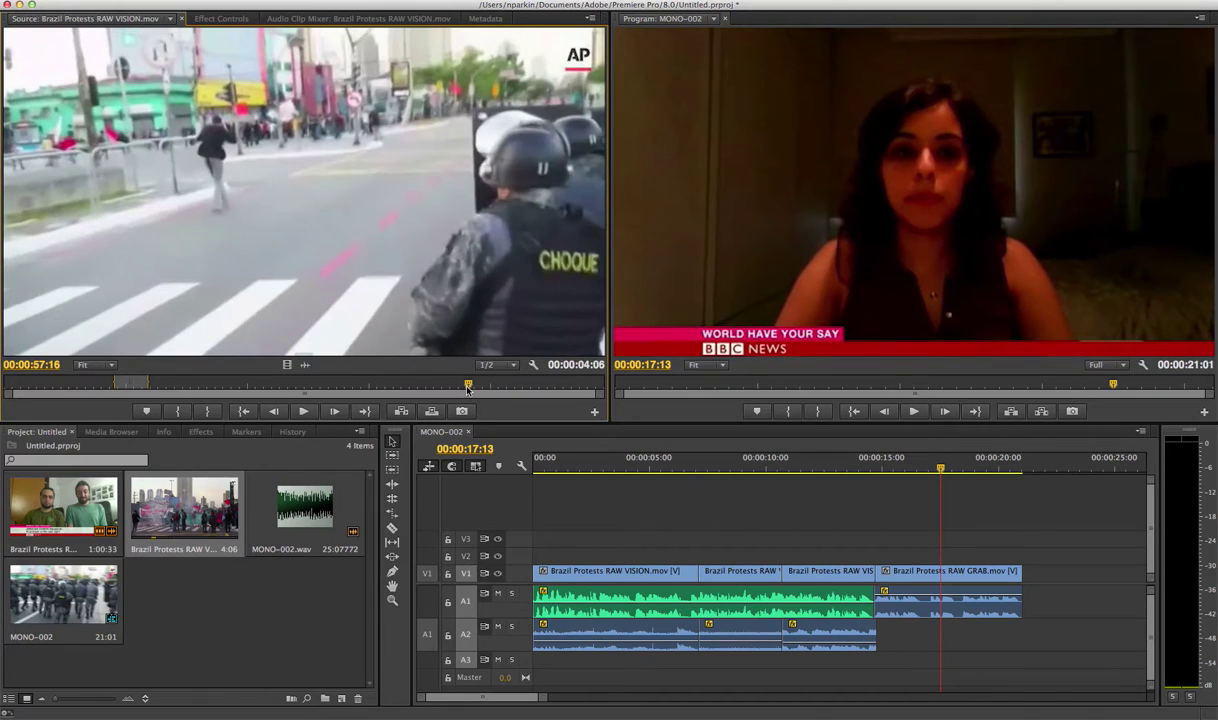
key("space")
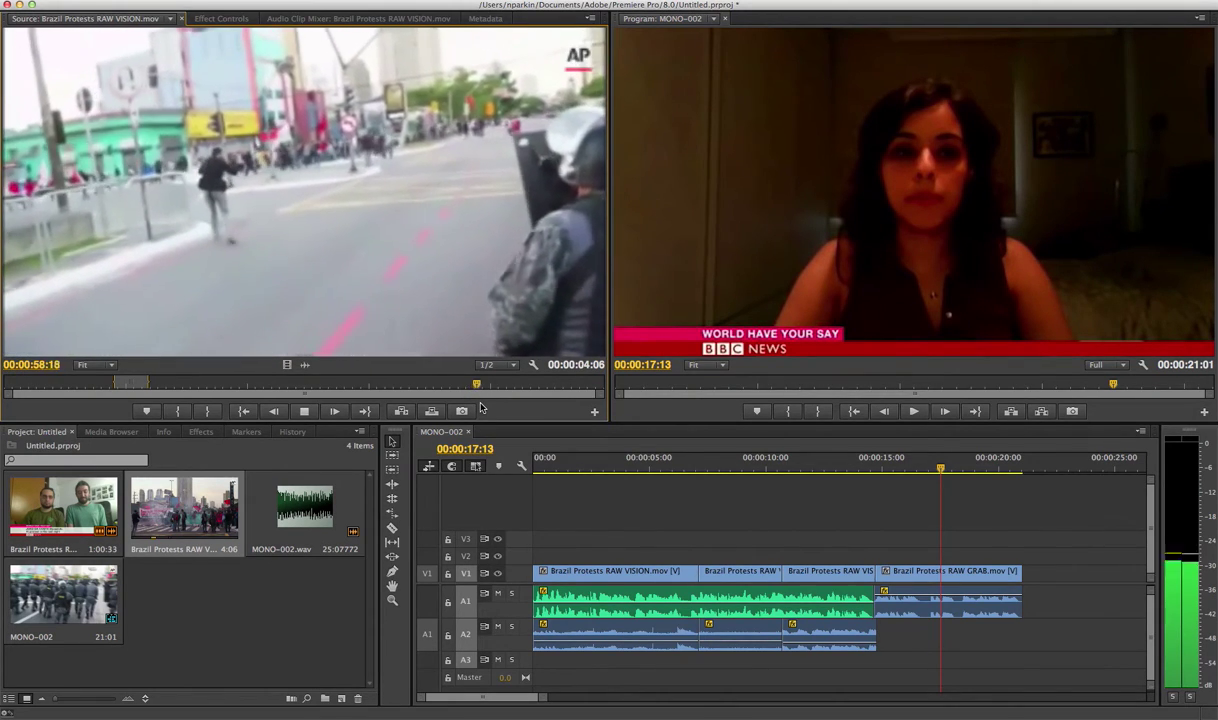
left_click(473, 386)
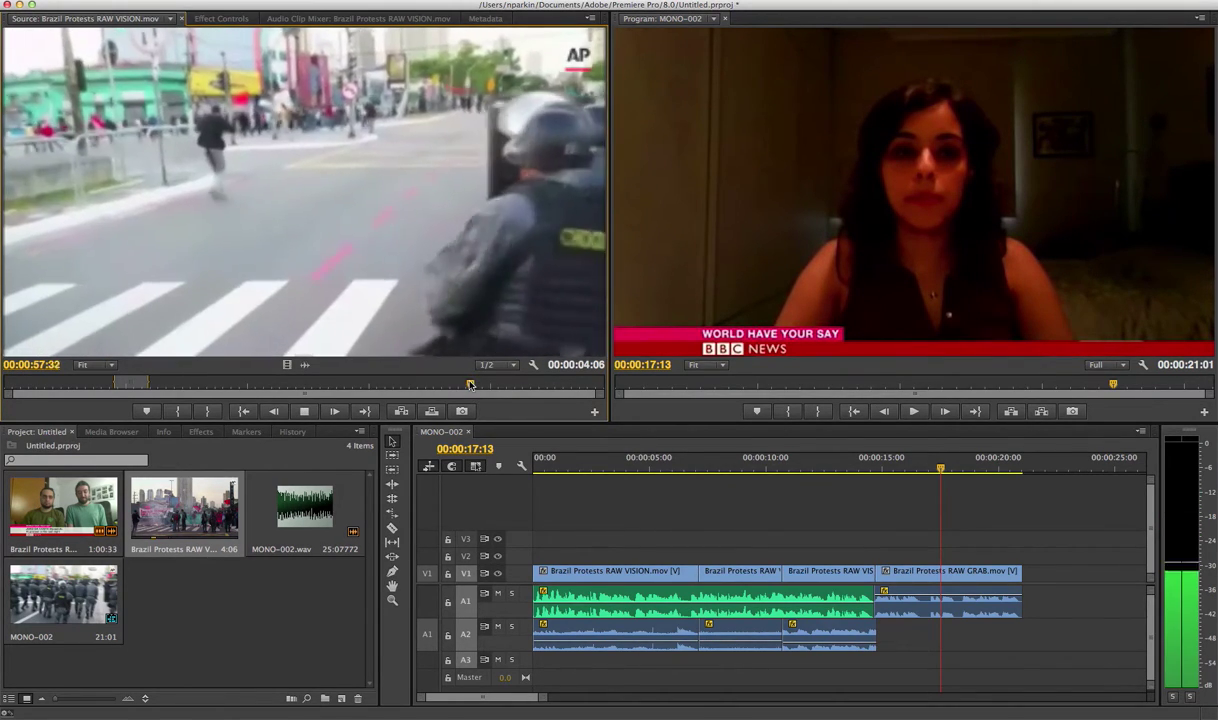
key("space")
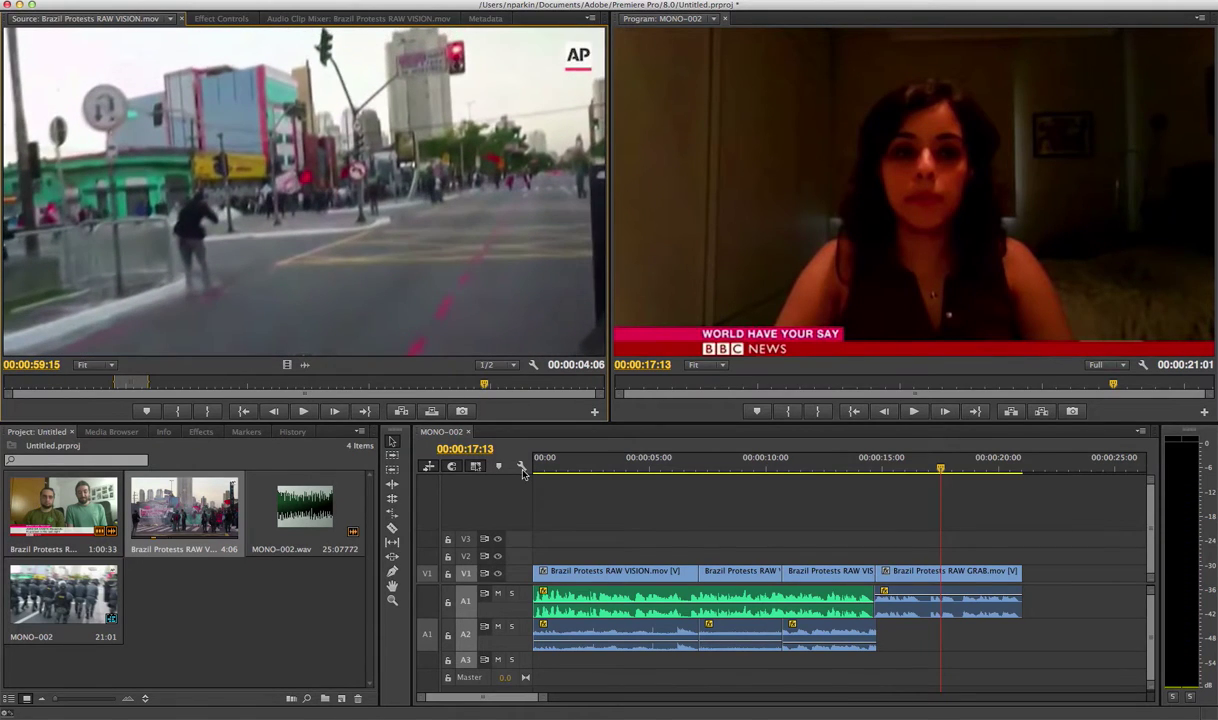
Step: Play the sequence from its start, then replay the end of the first shot from about 00:00:05:15
left_click_drag(661, 468, 528, 472)
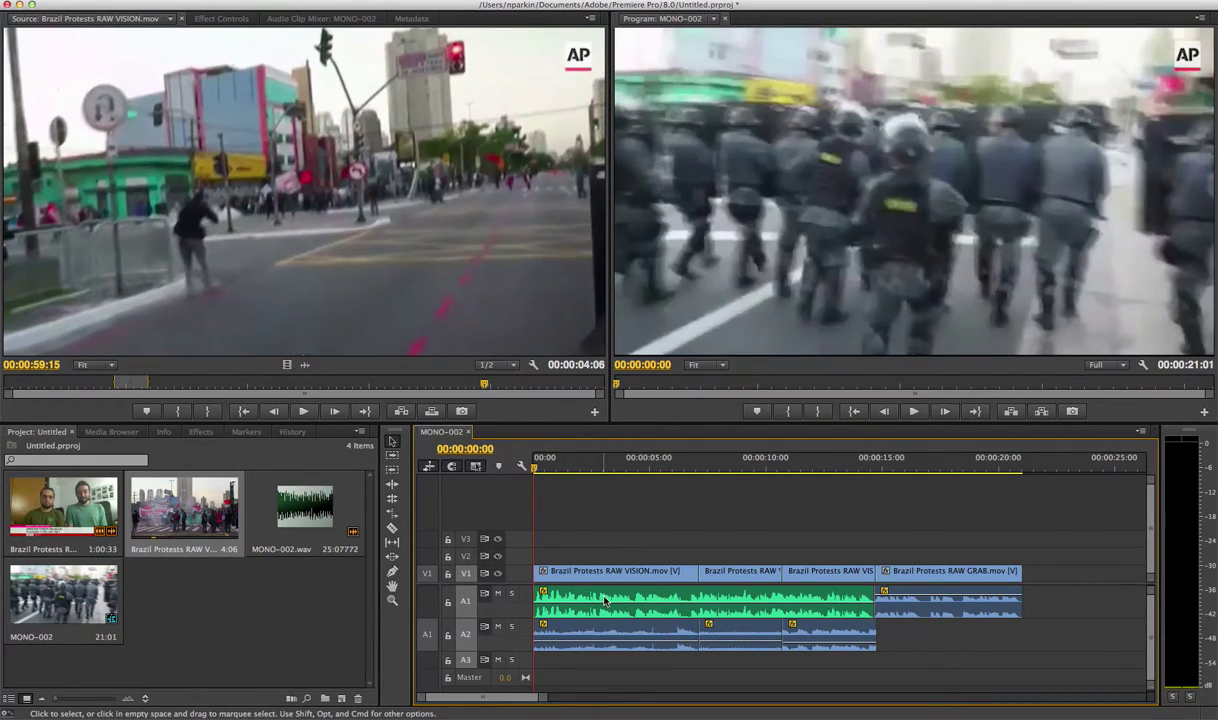
key("space")
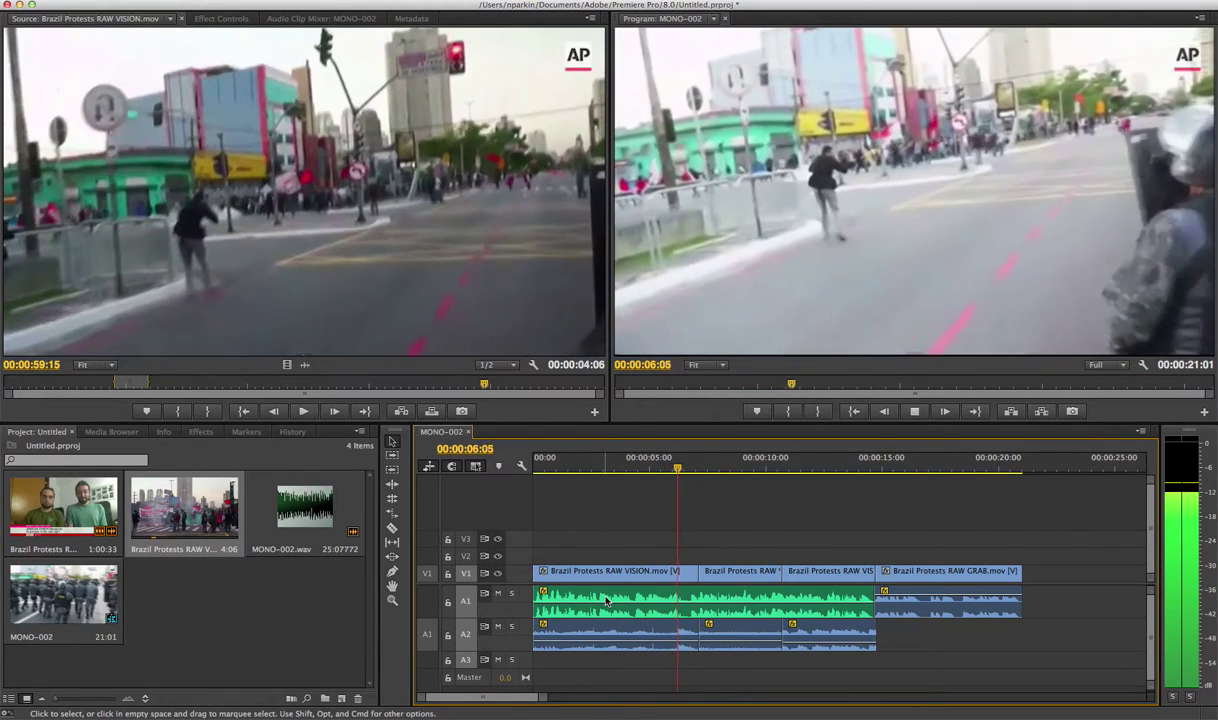
key("space")
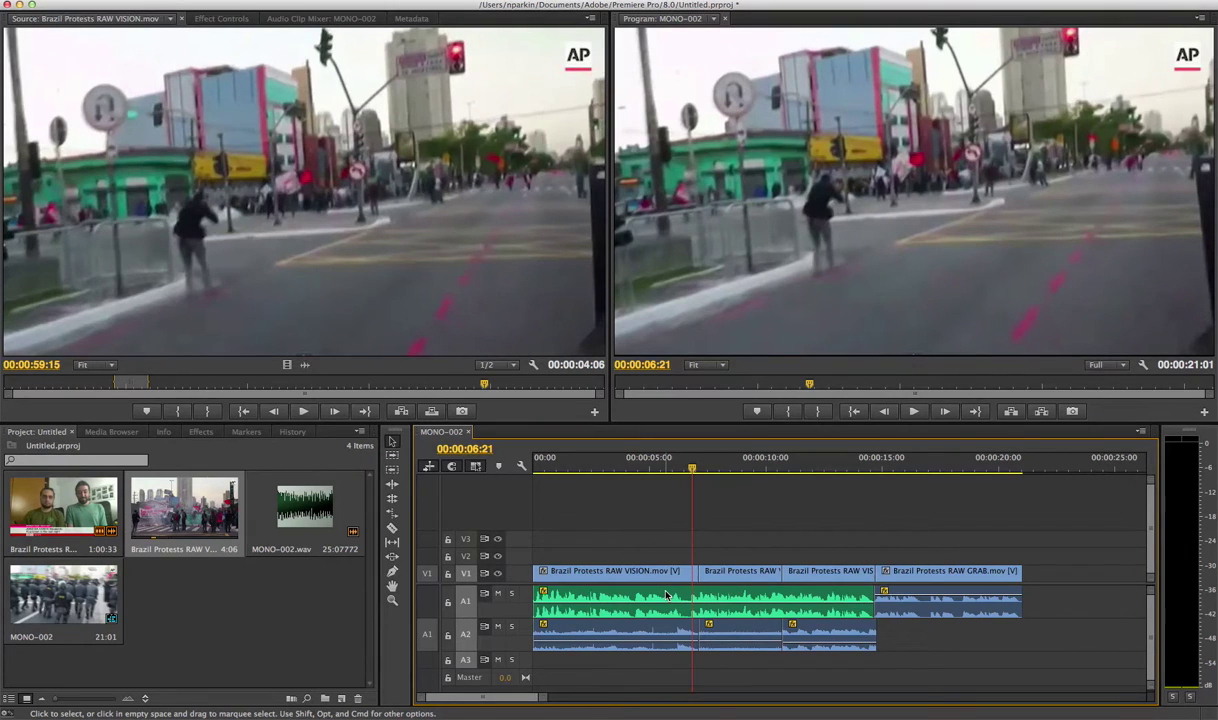
left_click(666, 466)
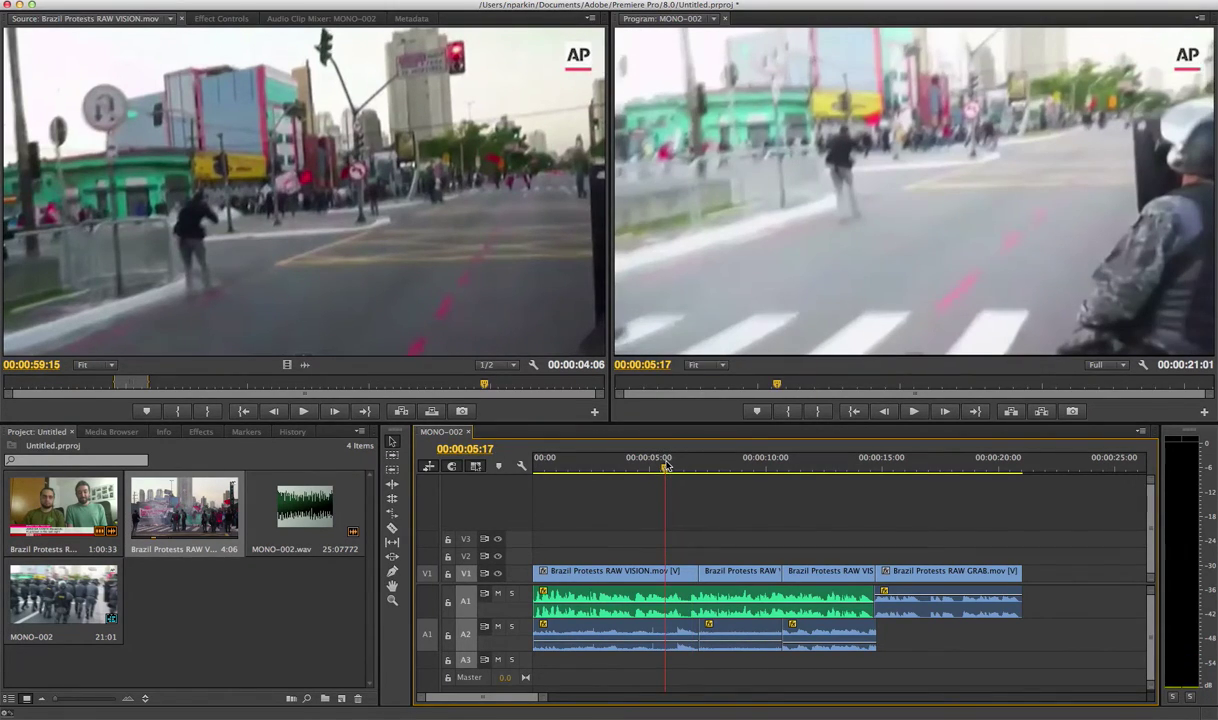
key("space")
left_click(663, 466)
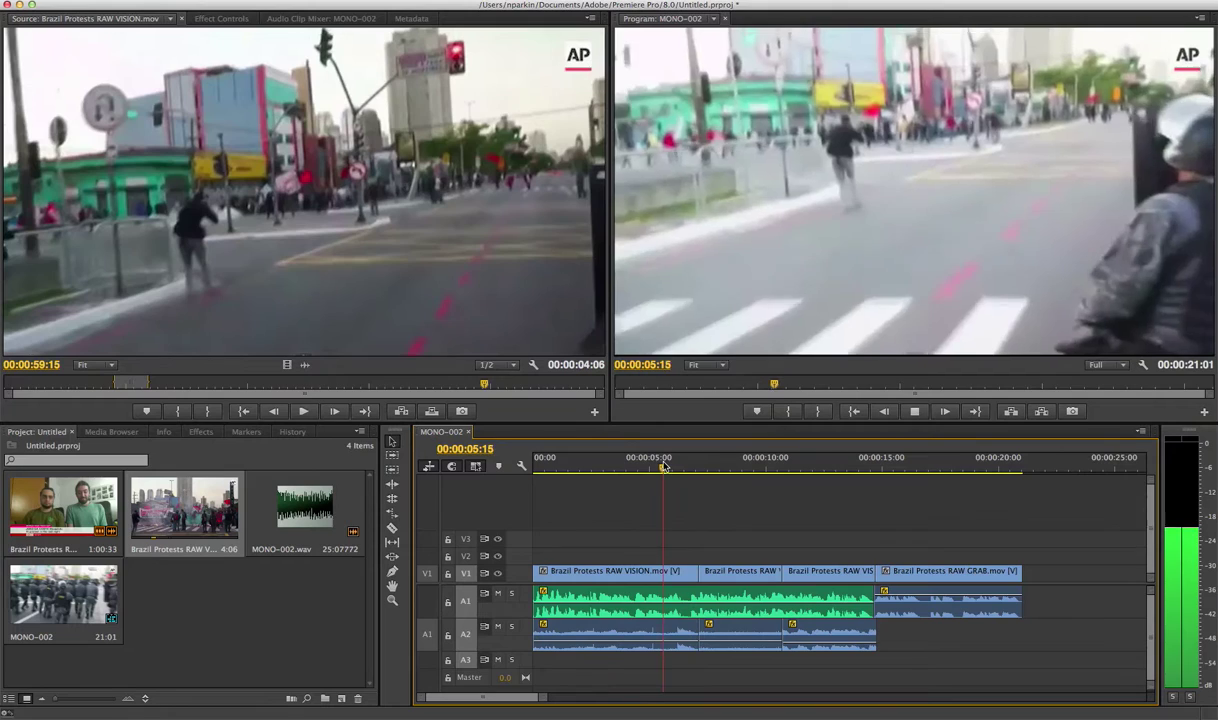
key("space")
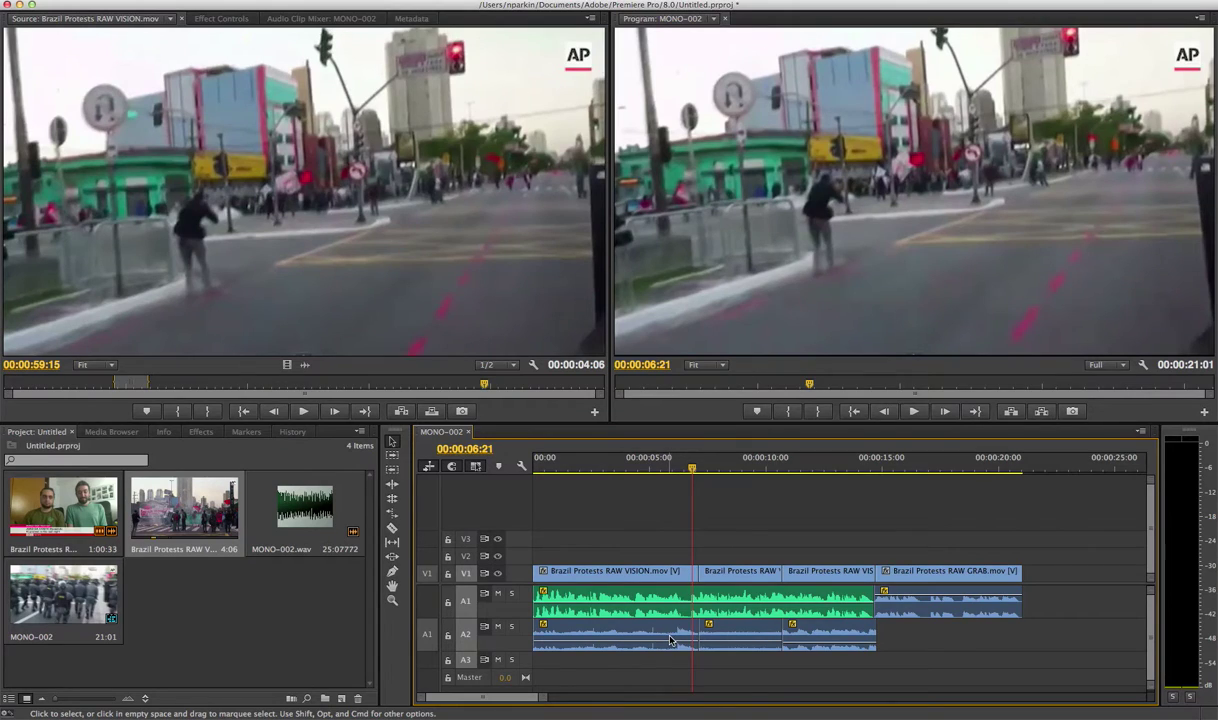
Step: Split the green MONO-002.wav voice-over clip on track A1 at 00:00:06:15 with the Razor tool
left_click(681, 598)
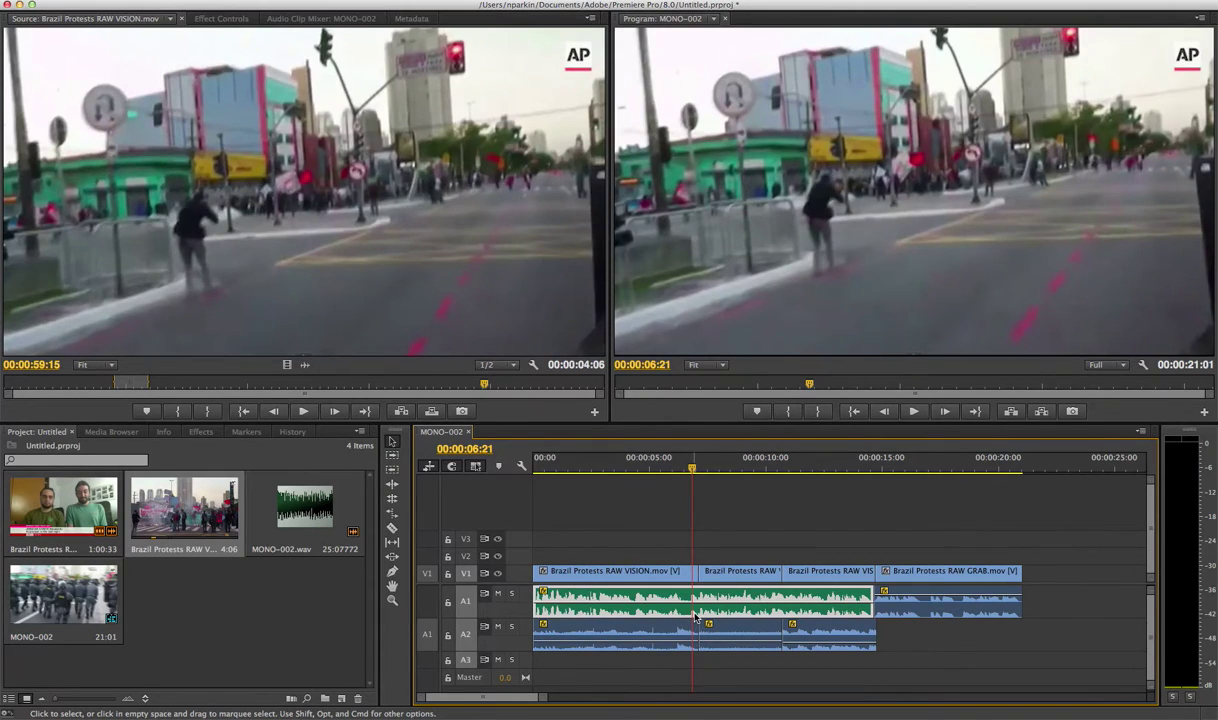
left_click(686, 463)
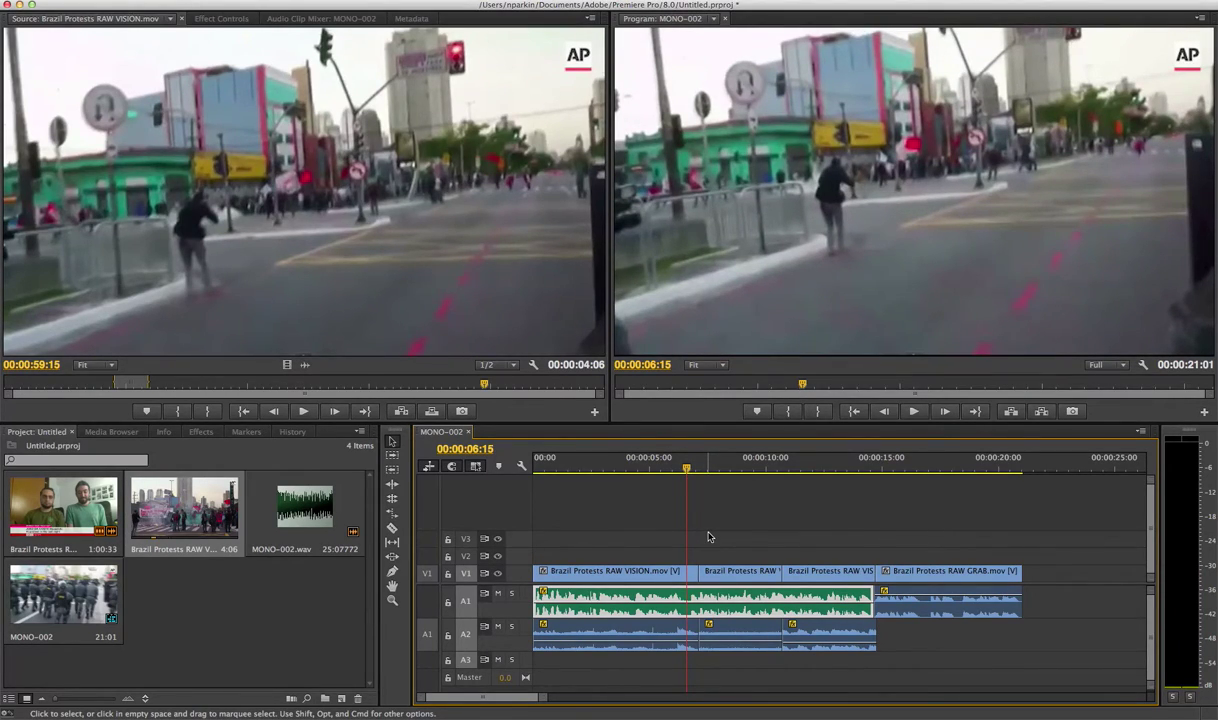
left_click(392, 528)
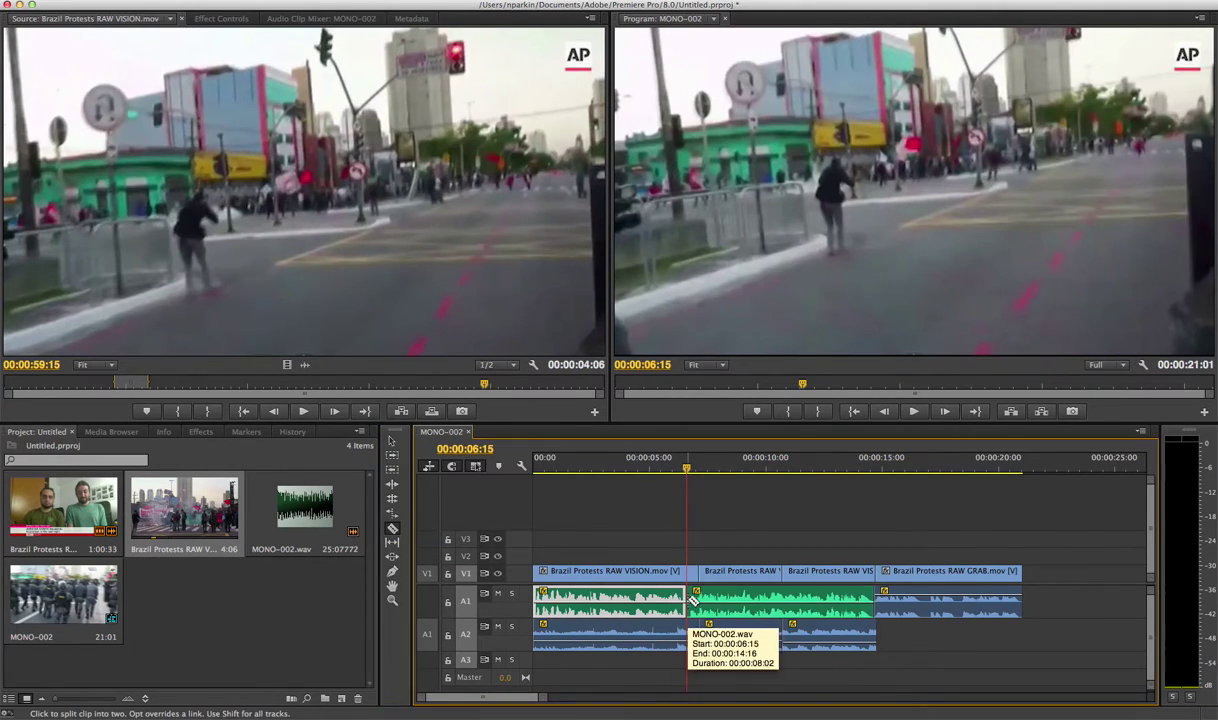
left_click(689, 600)
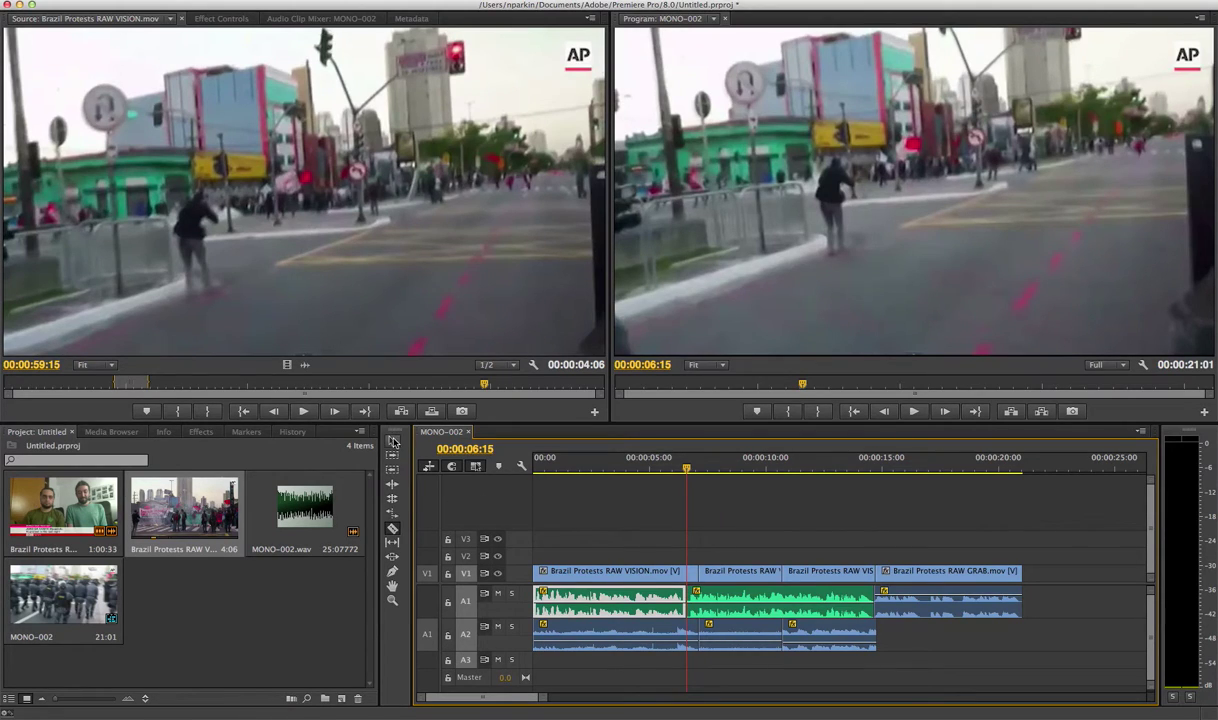
Step: Move the second part of the voice-over along A1 past the interview grab, starting at about 22 seconds
left_click(392, 441)
left_click(731, 598)
left_click_drag(731, 598, 1090, 597)
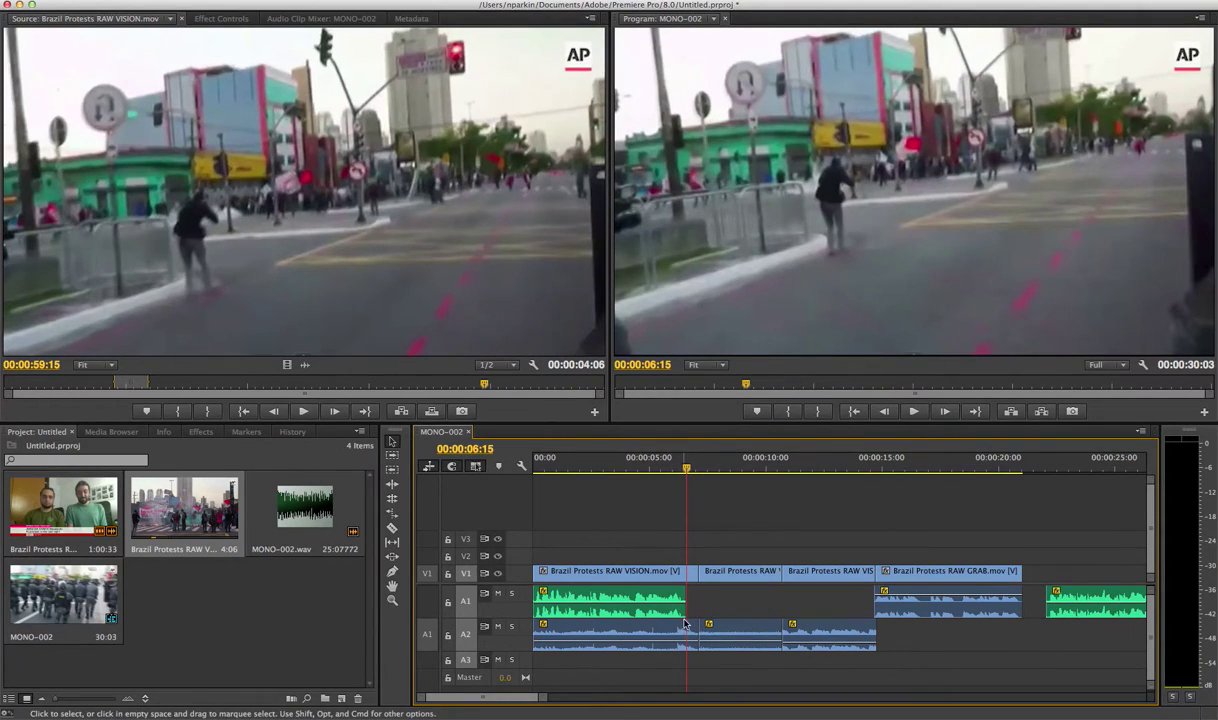
Step: Replay the sequence from about 00:00:05:16 to check the first clip's natural sound against the end of the voice-over
key("shift+Left")
key("shift+Left")
key("shift+Left")
key("shift+Left")
key("shift+Left")
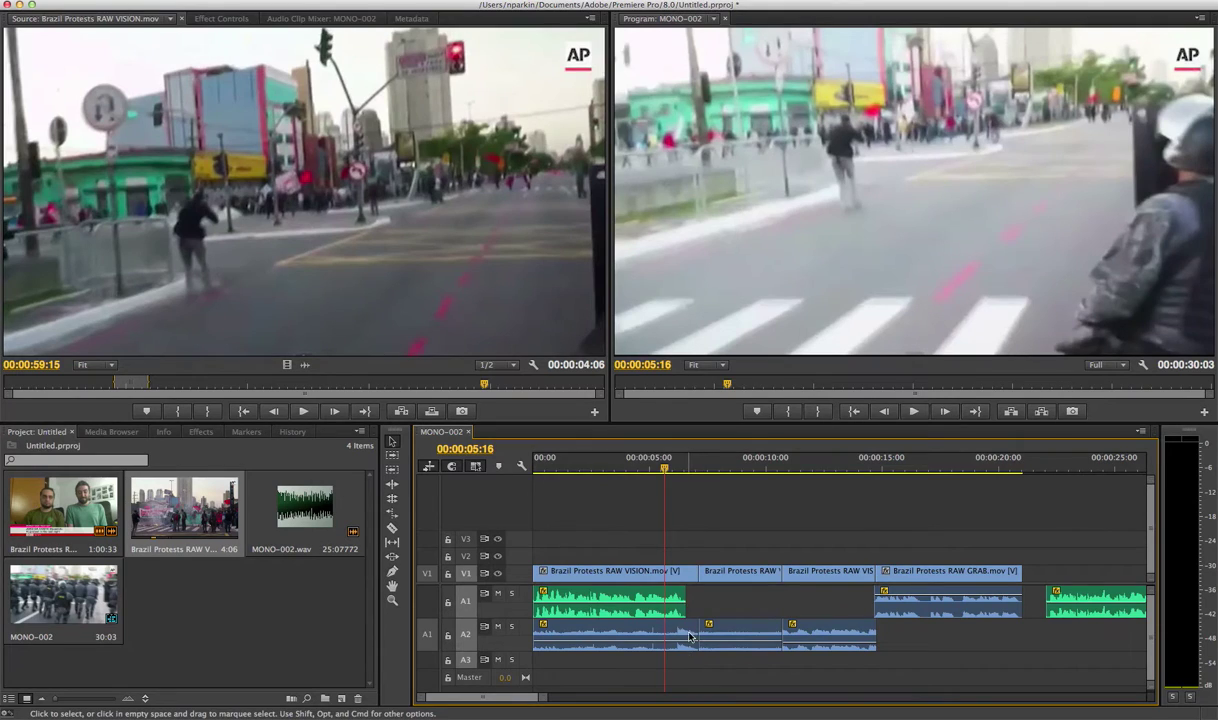
left_click(686, 632)
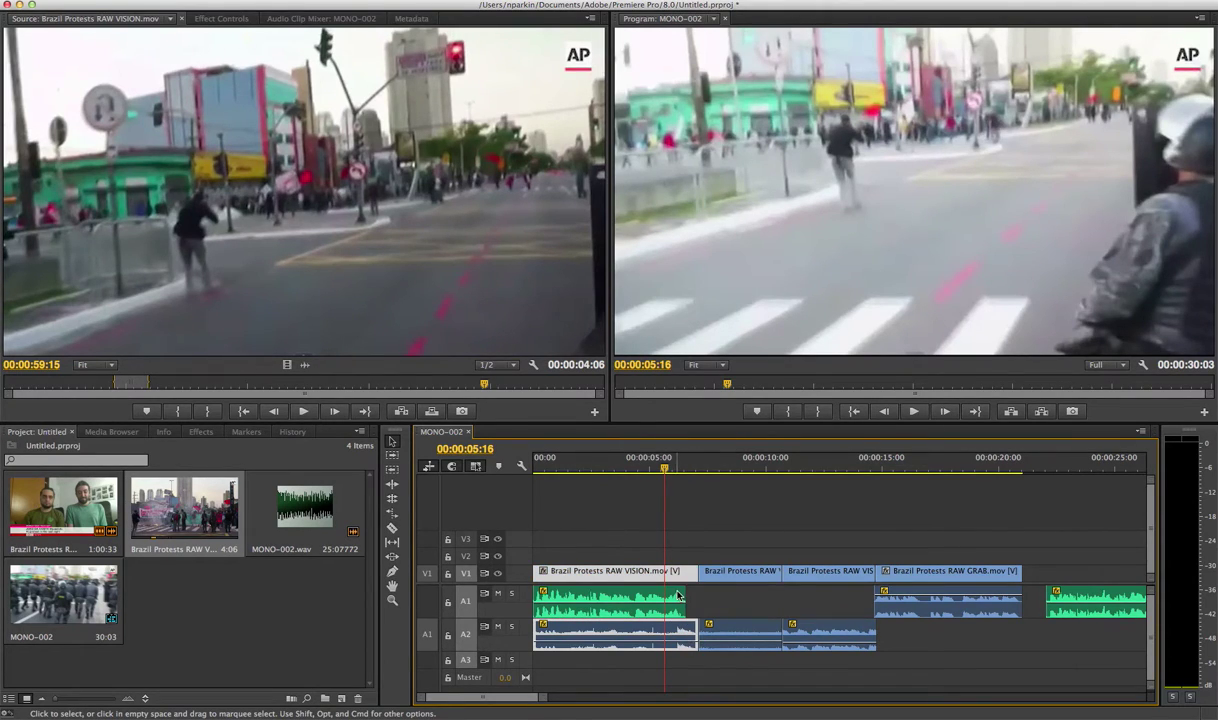
key("space")
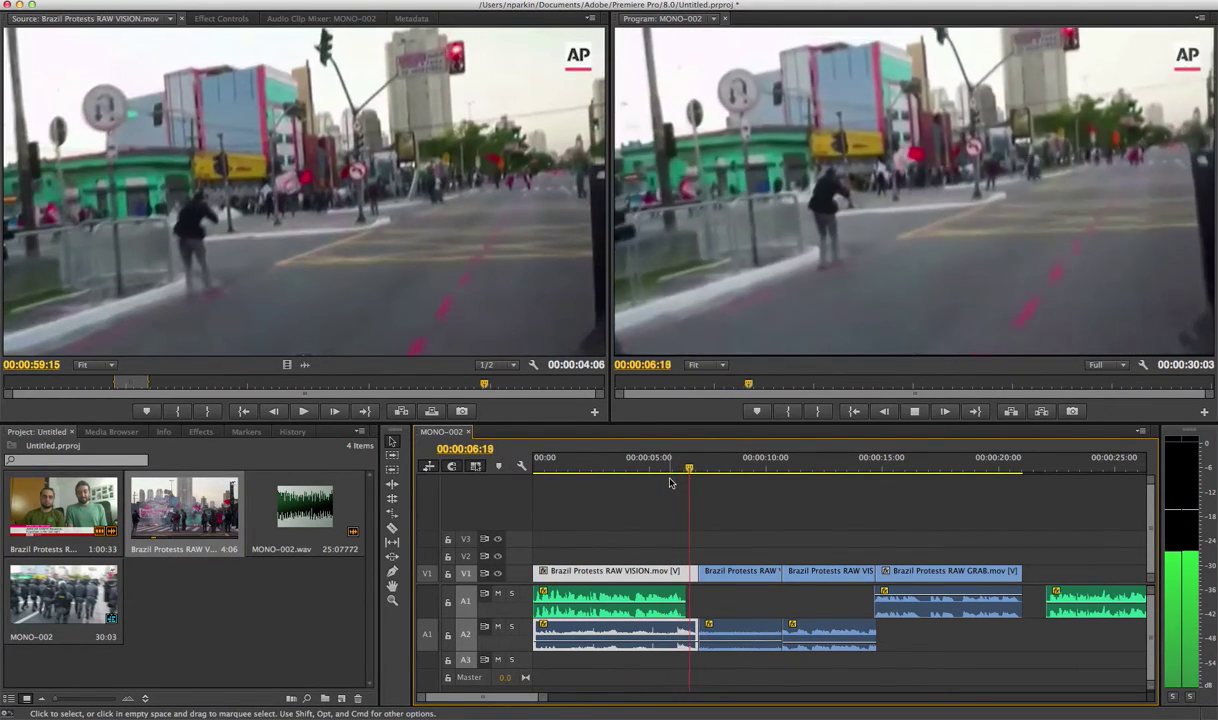
left_click(661, 468)
key("space")
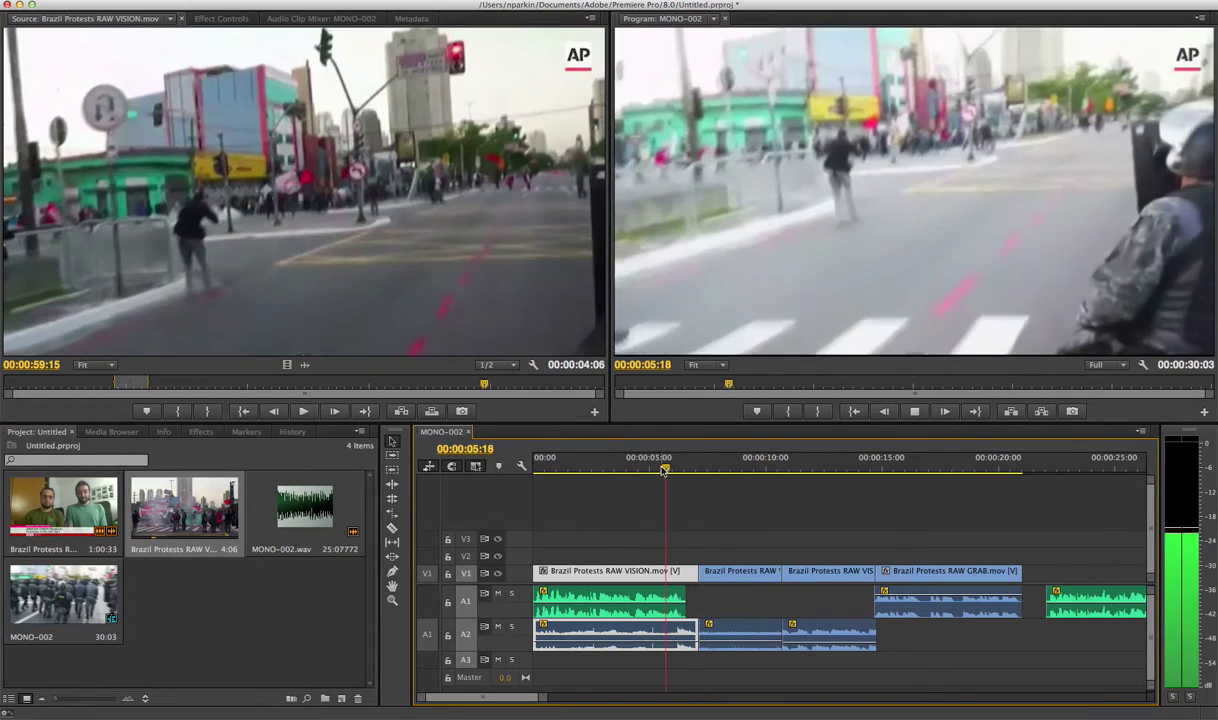
key("space")
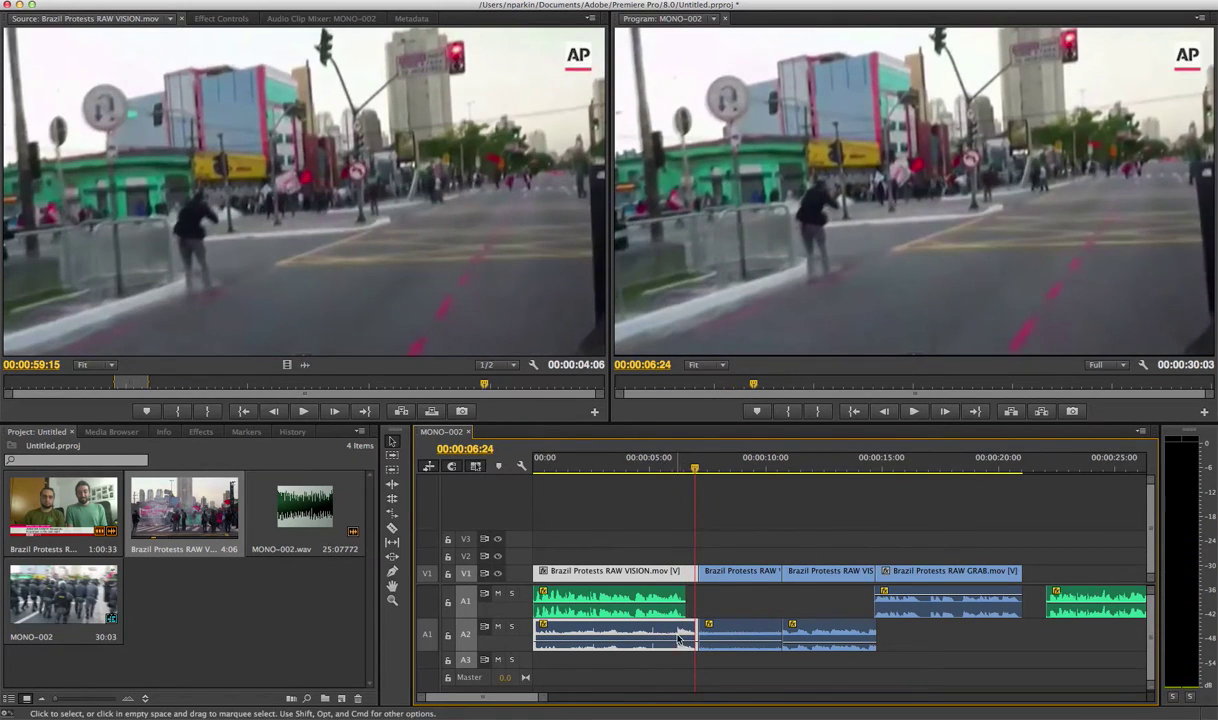
Step: Shift the first RAW VISION clip and its linked audio about half a second later in the sequence
left_click(693, 576)
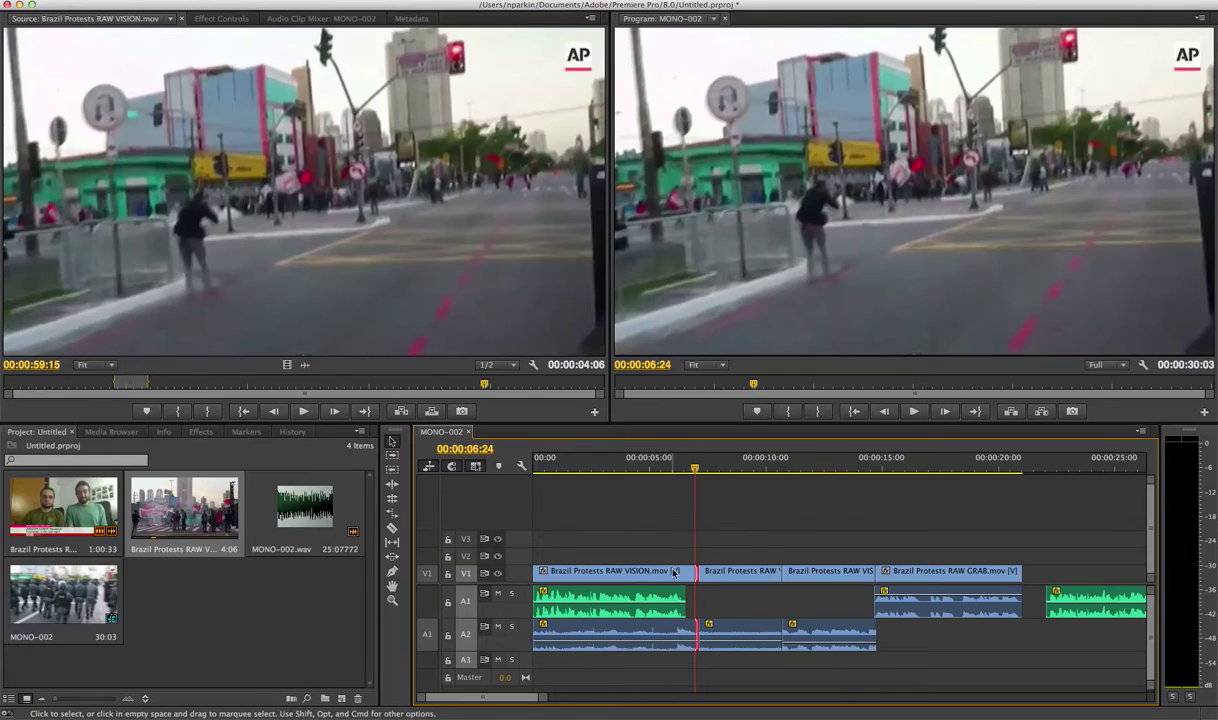
left_click(657, 574)
left_click_drag(657, 574, 670, 578)
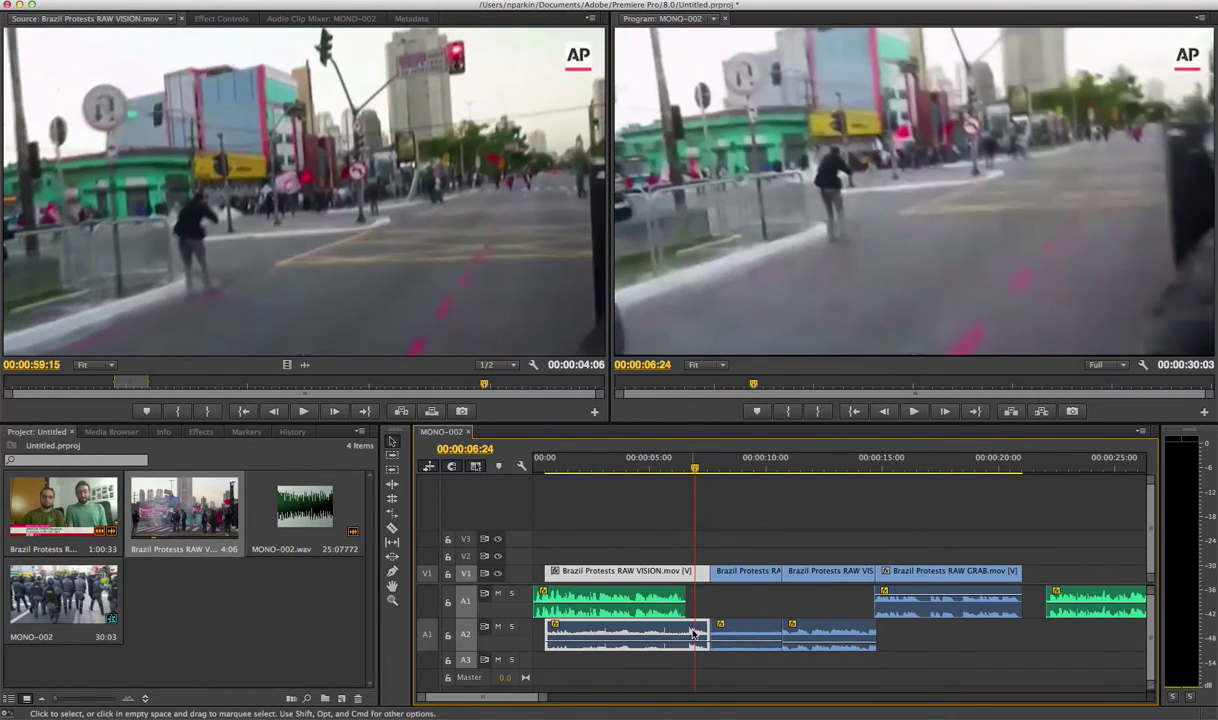
Step: Replay the end of the shifted first clip several times to check its sound timing against the voice-over
left_click(678, 470)
key("space")
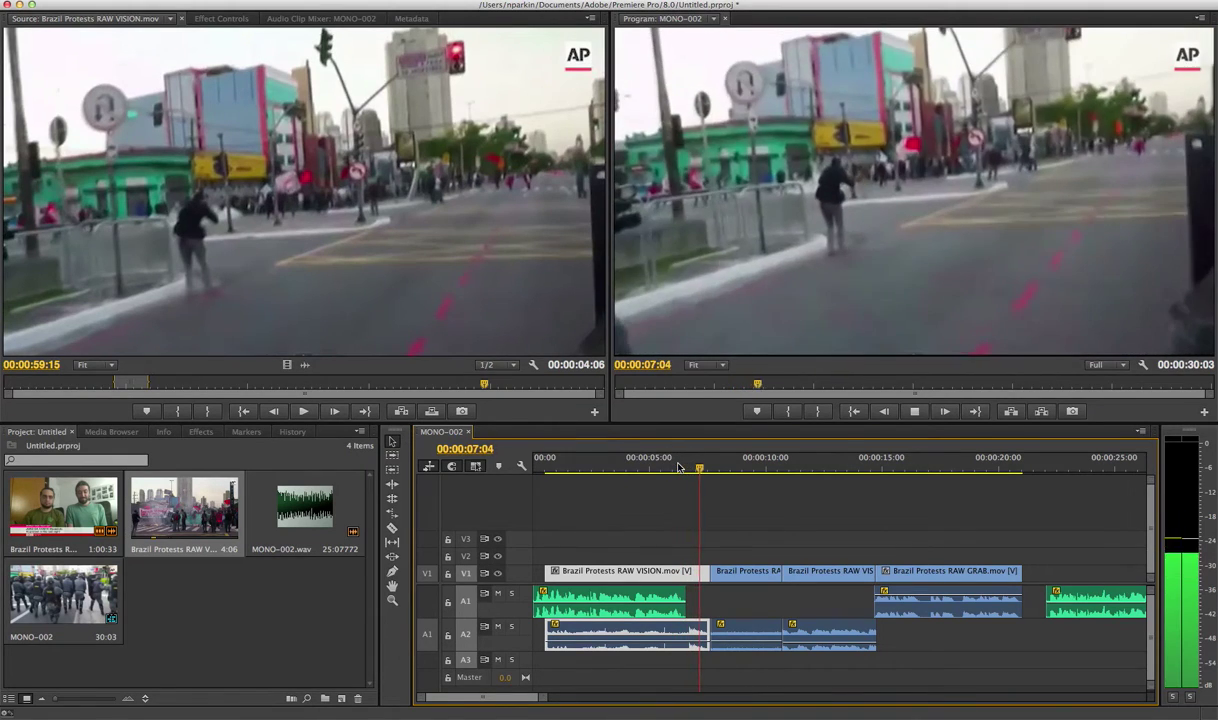
left_click(668, 463)
key("space")
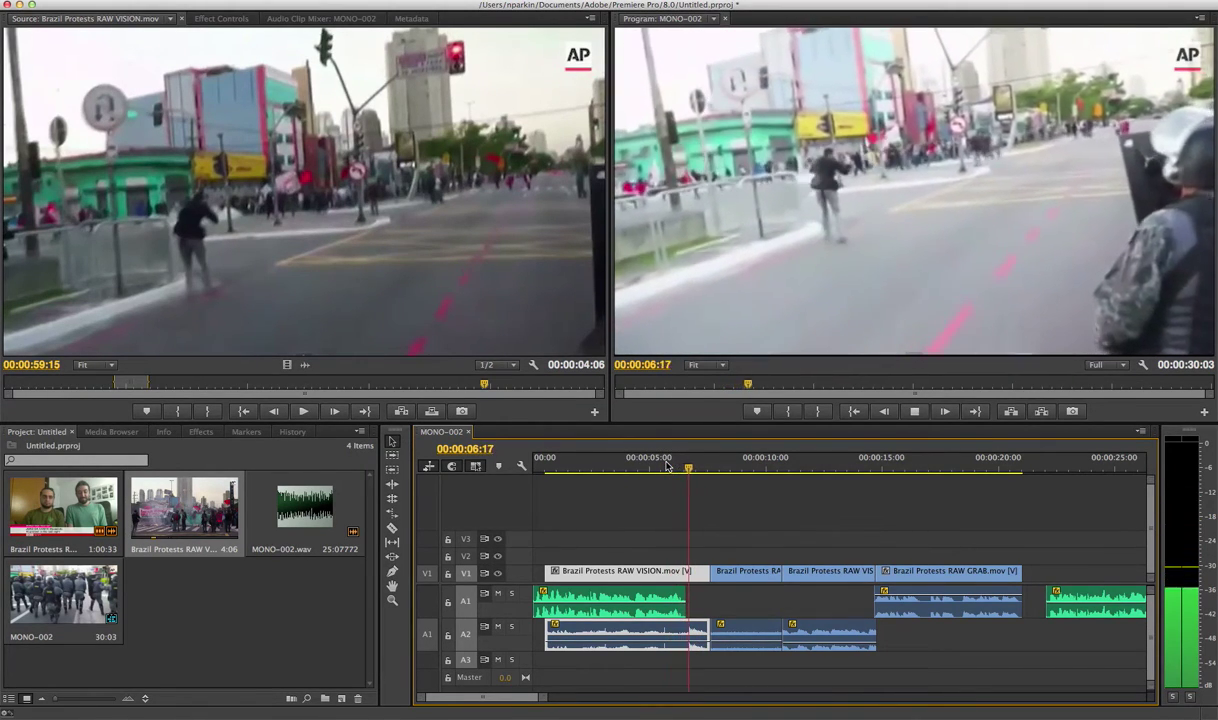
key("space")
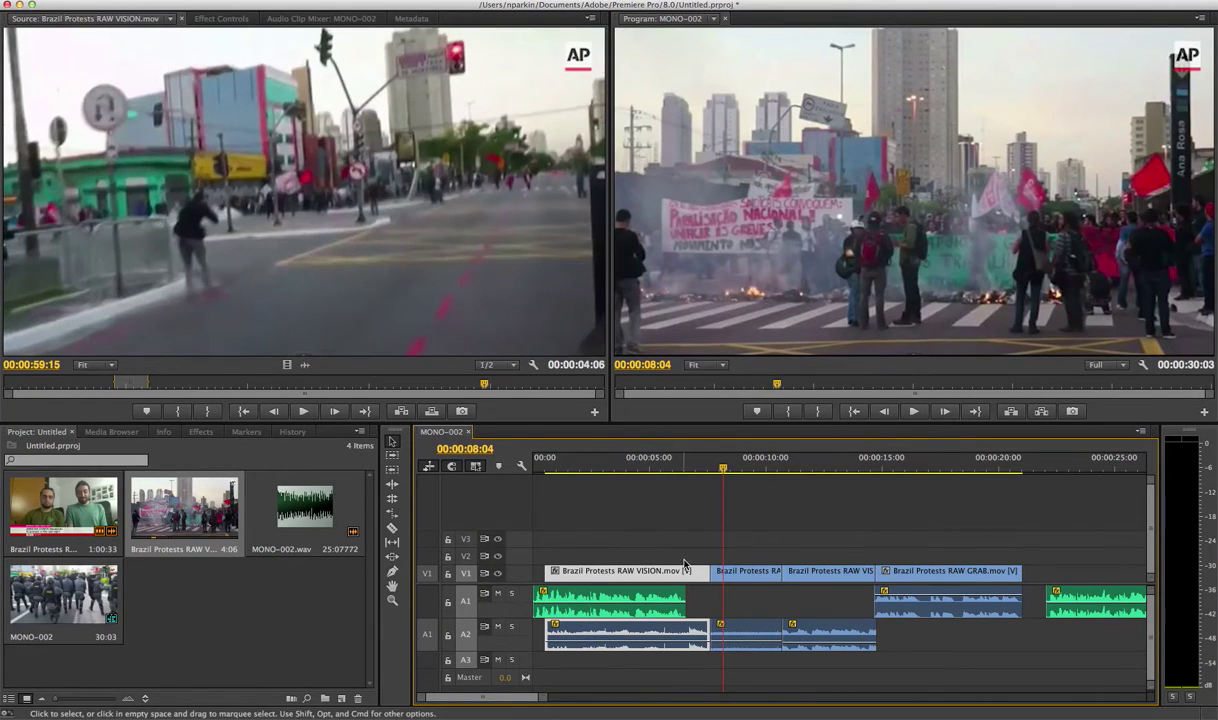
left_click(665, 468)
key("space")
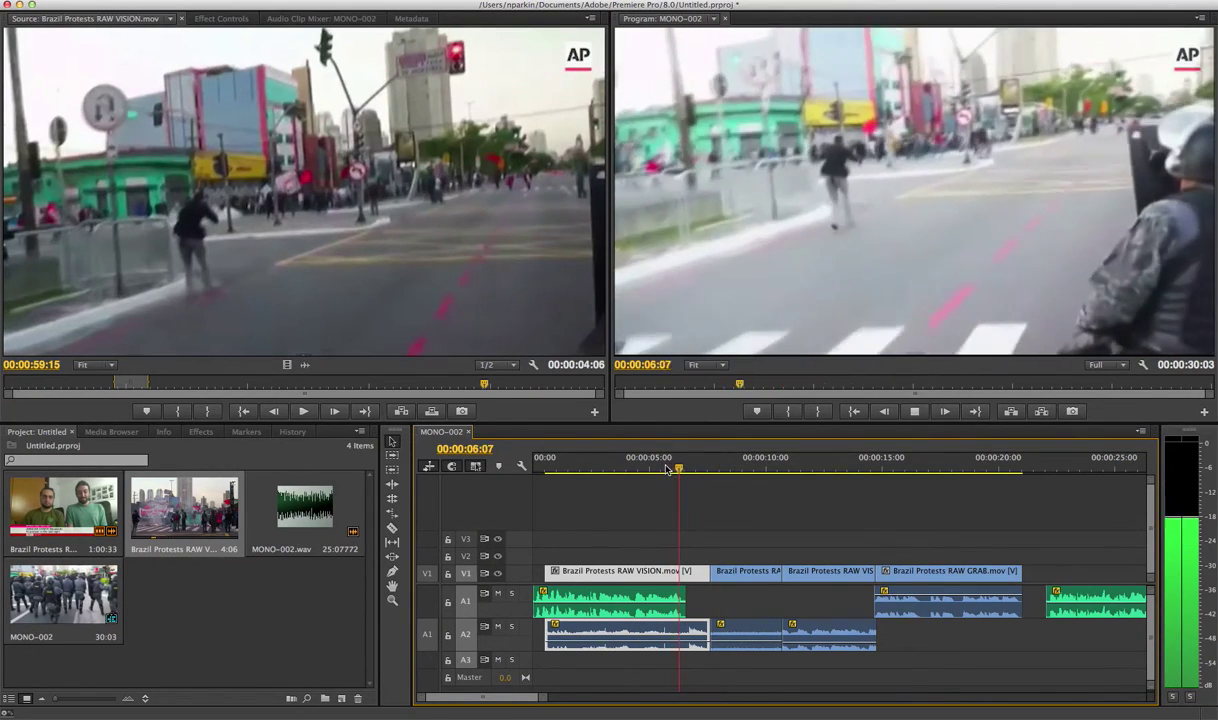
key("space")
Step: Shift the two later RAW VISION clips and the RAW GRAB clip, with their linked audio, to start at about 00:00:08:11
left_click(718, 605)
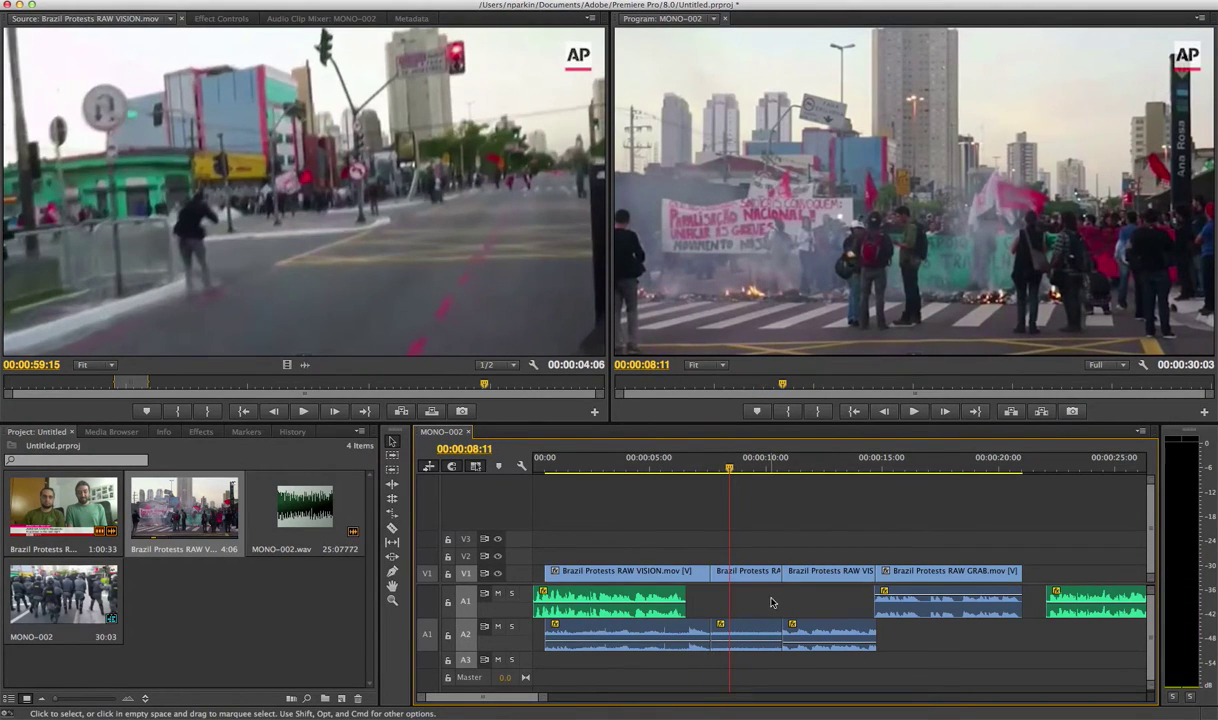
left_click_drag(758, 523, 930, 690)
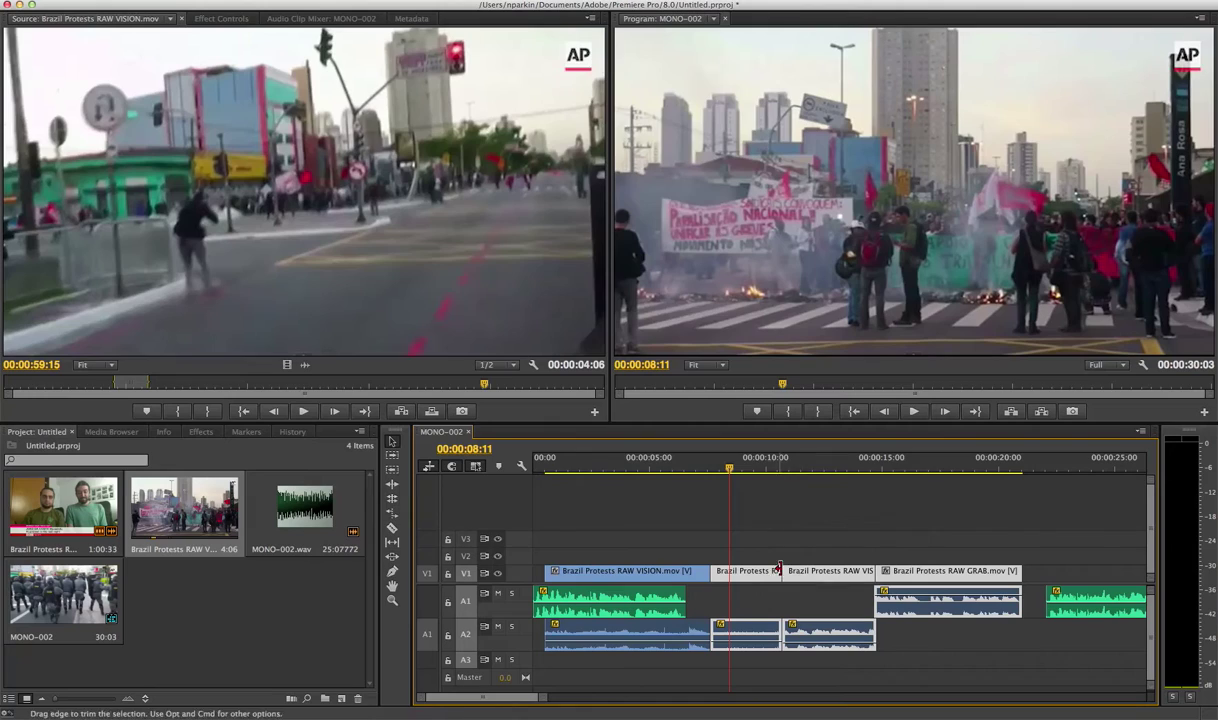
left_click_drag(779, 569, 757, 569)
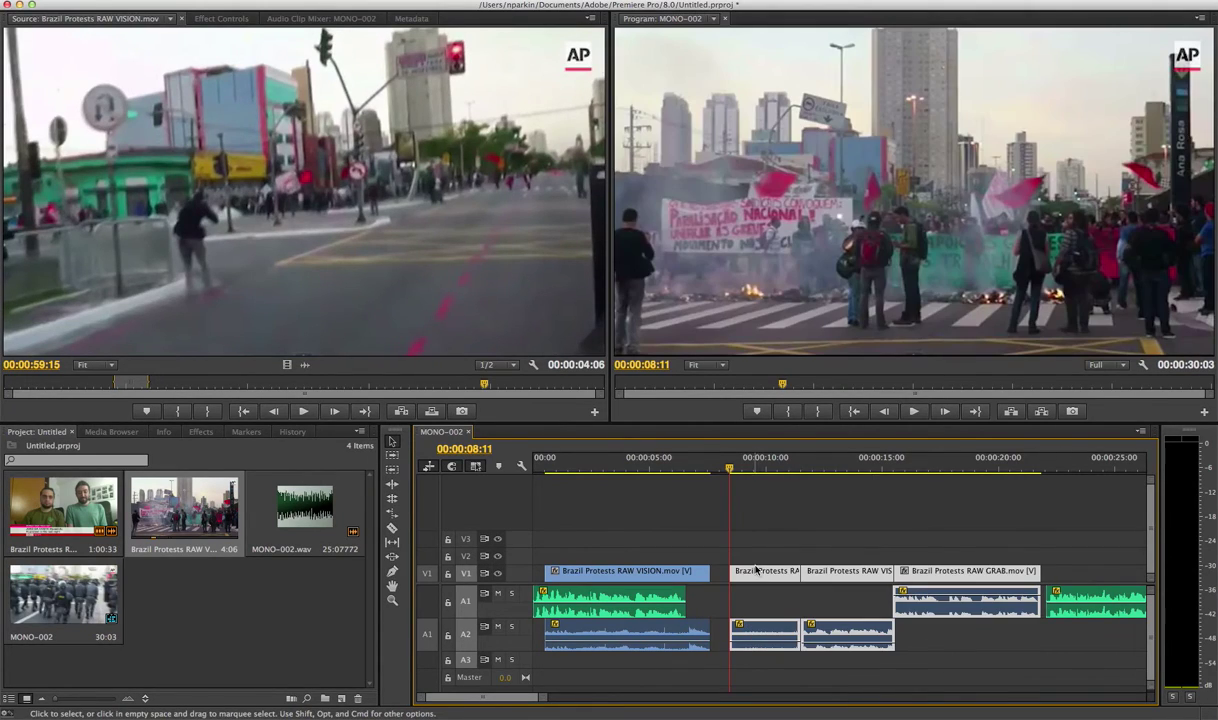
Step: Park the later RAW VISION and GRAB clips from about 35 seconds on, and bring the second voice-over part back to about 00:00:08:11
key("minus")
key("minus")
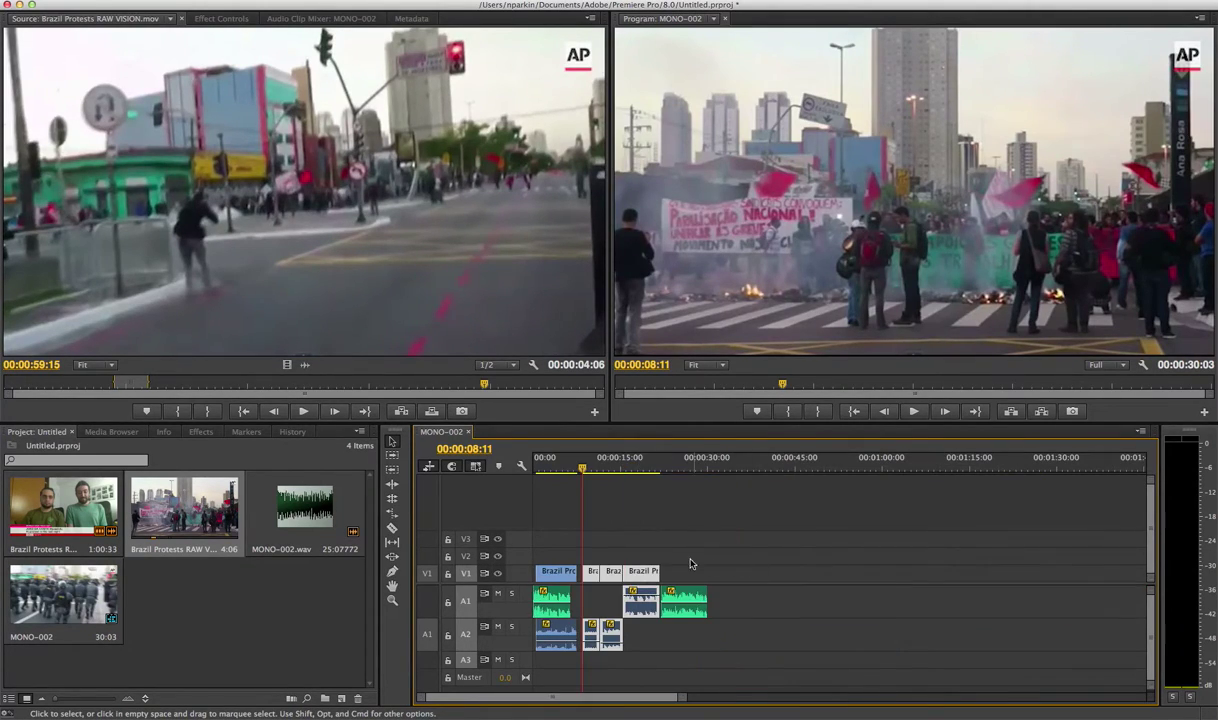
left_click_drag(585, 512, 642, 642)
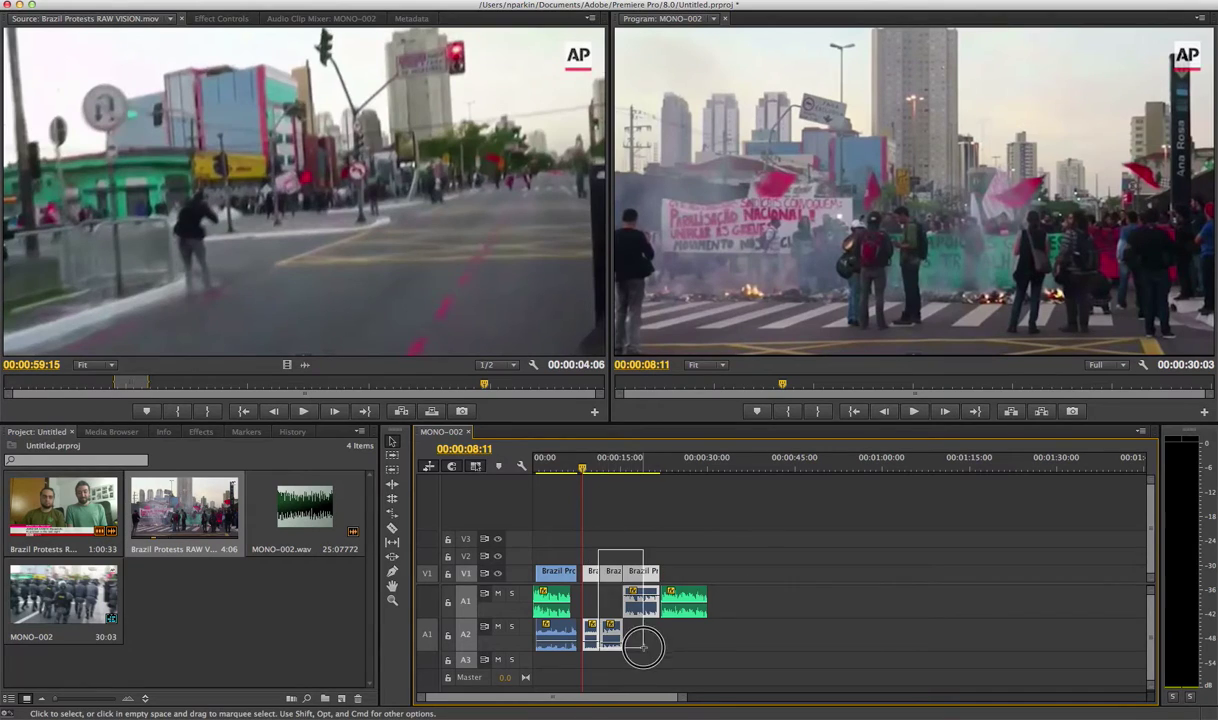
left_click_drag(642, 592, 606, 598)
left_click(682, 572)
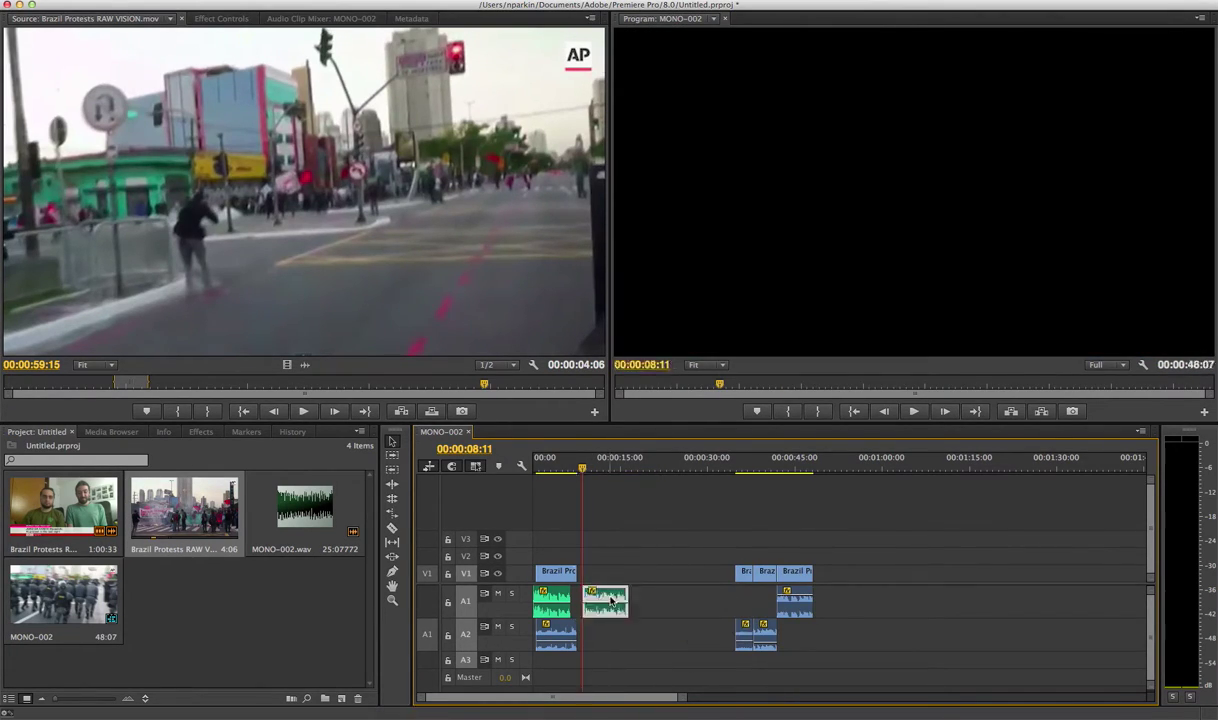
Step: Move the second voice-over part on A1 so it starts exactly where the first RAW VISION clip ends
key("=")
left_click(609, 458)
key("=")
key("=")
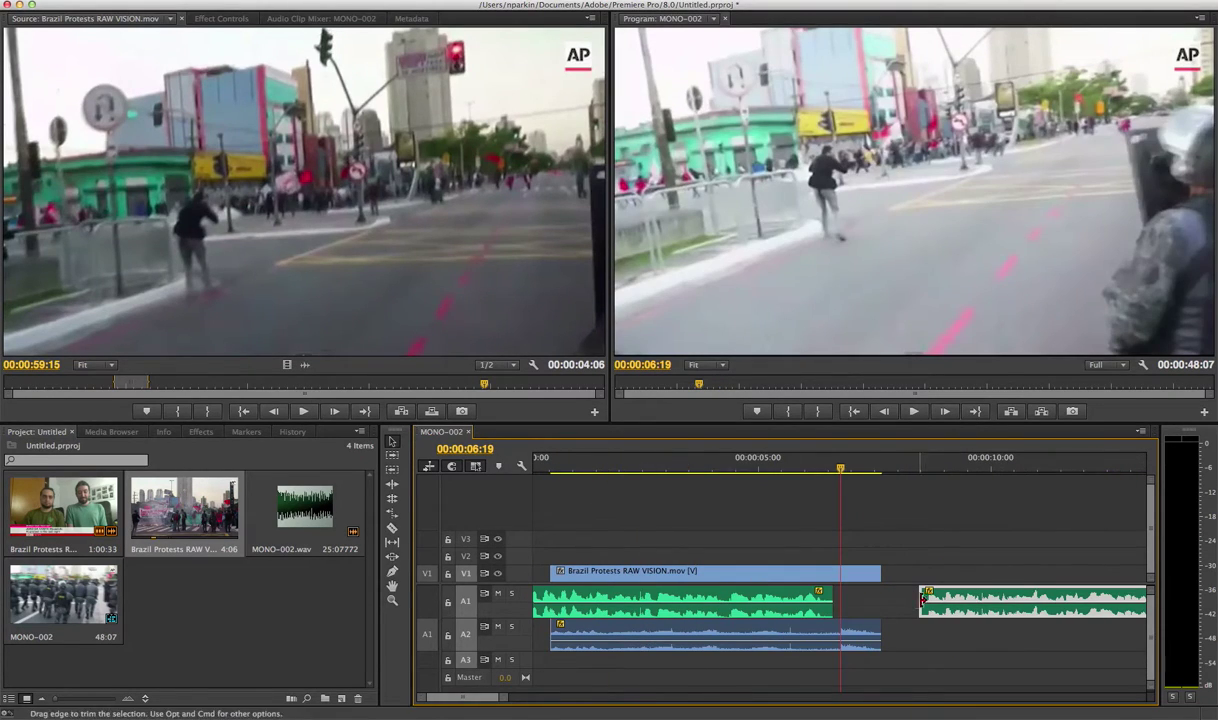
left_click_drag(930, 596, 918, 598)
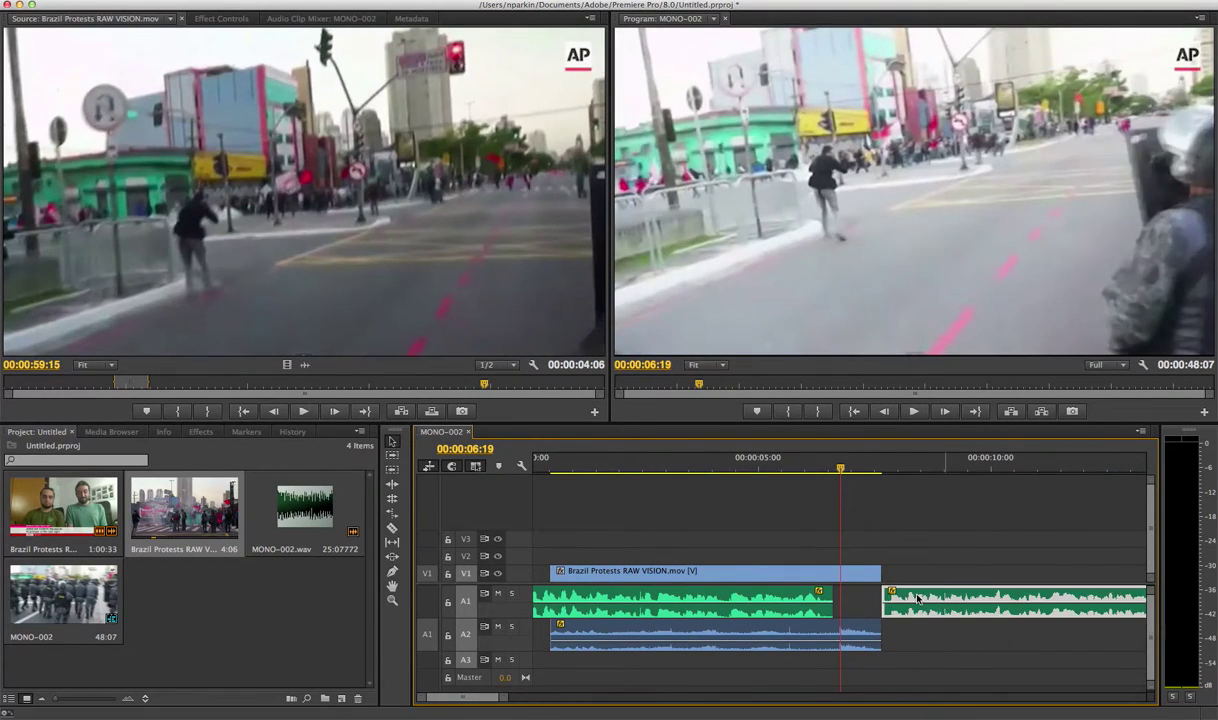
Step: Move the two parked RAW VISION clips and their linked audio back against the end of the first clip
key("-")
key("-")
key("-")
left_click_drag(916, 546, 1018, 658)
left_click(953, 575)
left_click_drag(720, 567, 631, 576)
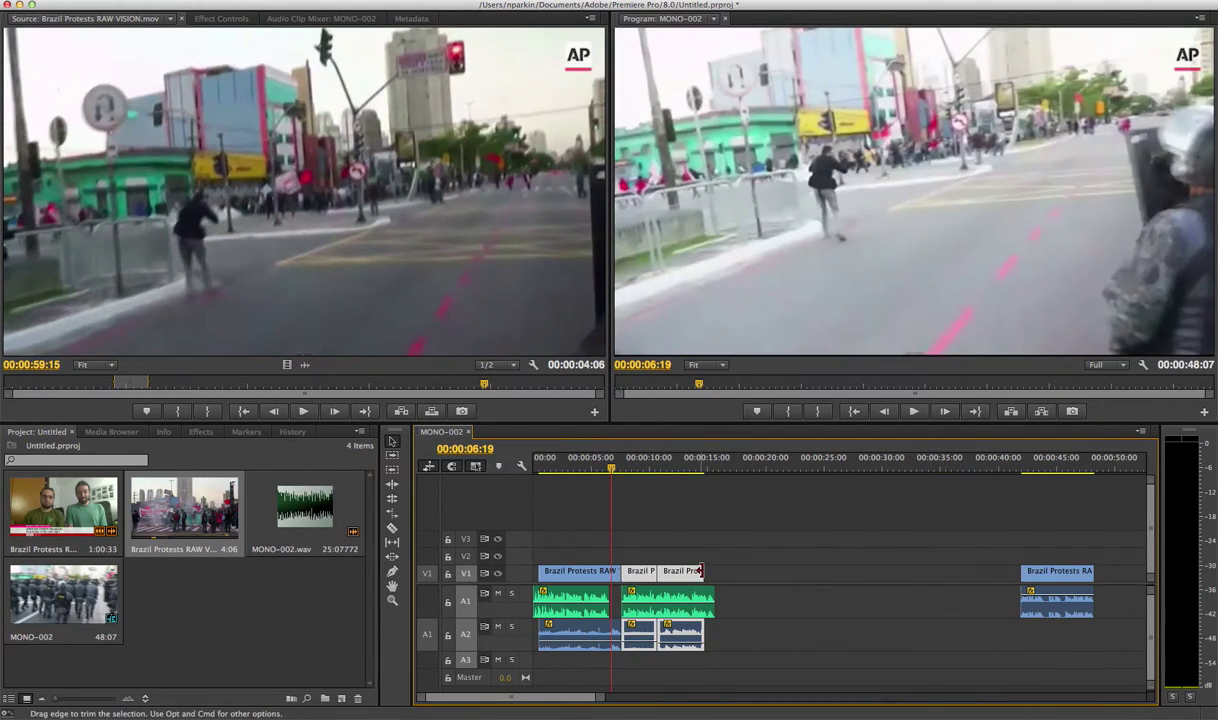
Step: Find the end of the second voice-over part by playback and place the RAW GRAB clip there, at about 00:00:15:11
left_click(712, 572)
left_click(698, 460)
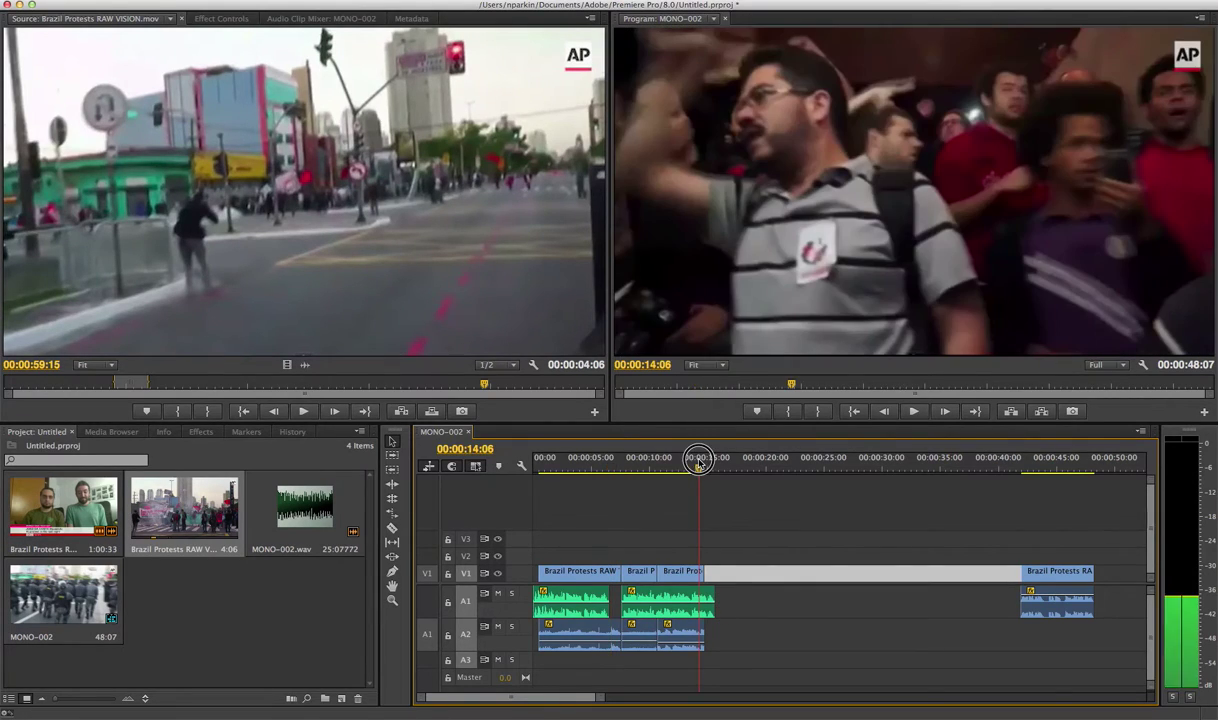
mouse_move(698, 460)
left_mouse_down()
mouse_move(710, 468)
mouse_move(700, 470)
left_mouse_up()
key("space")
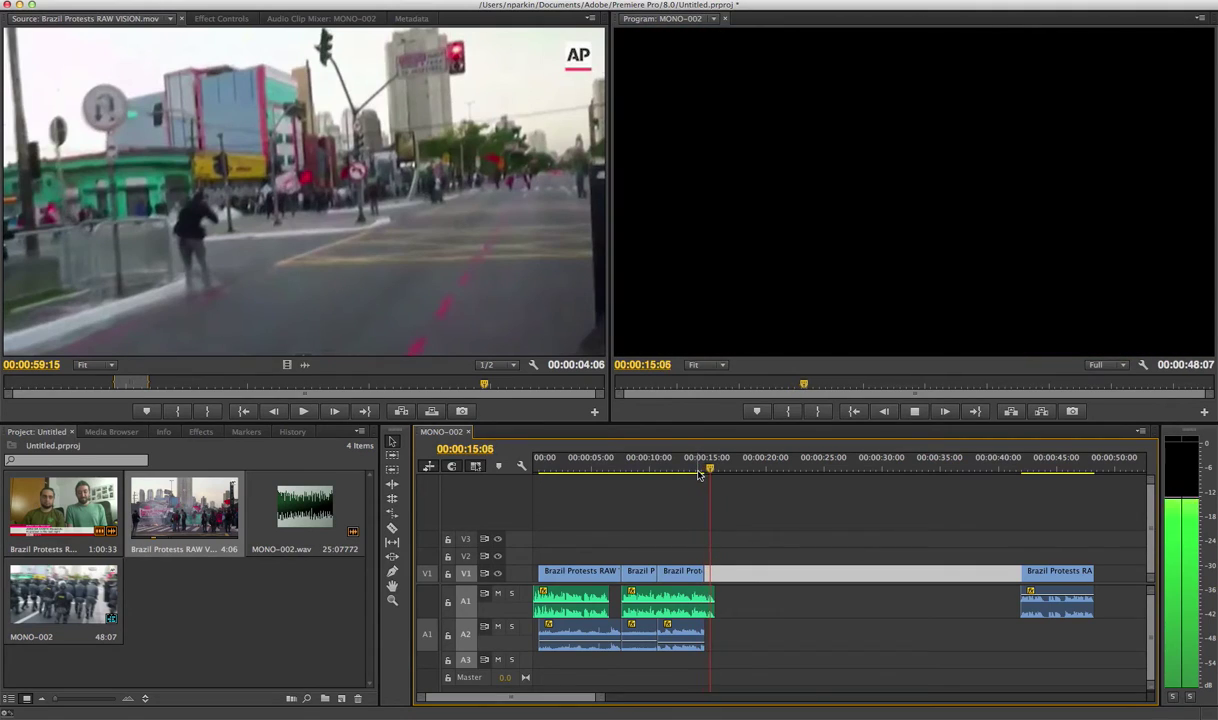
key("space")
left_click(799, 601)
left_click(1050, 580)
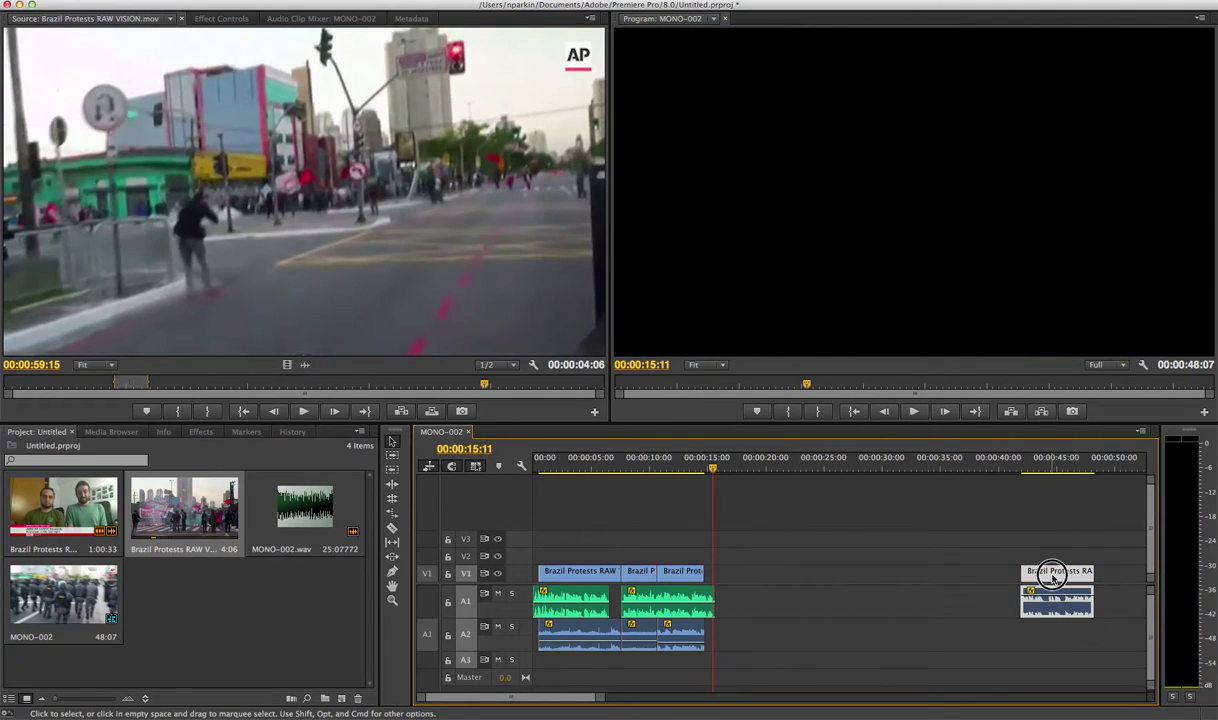
left_click_drag(1052, 578, 741, 574)
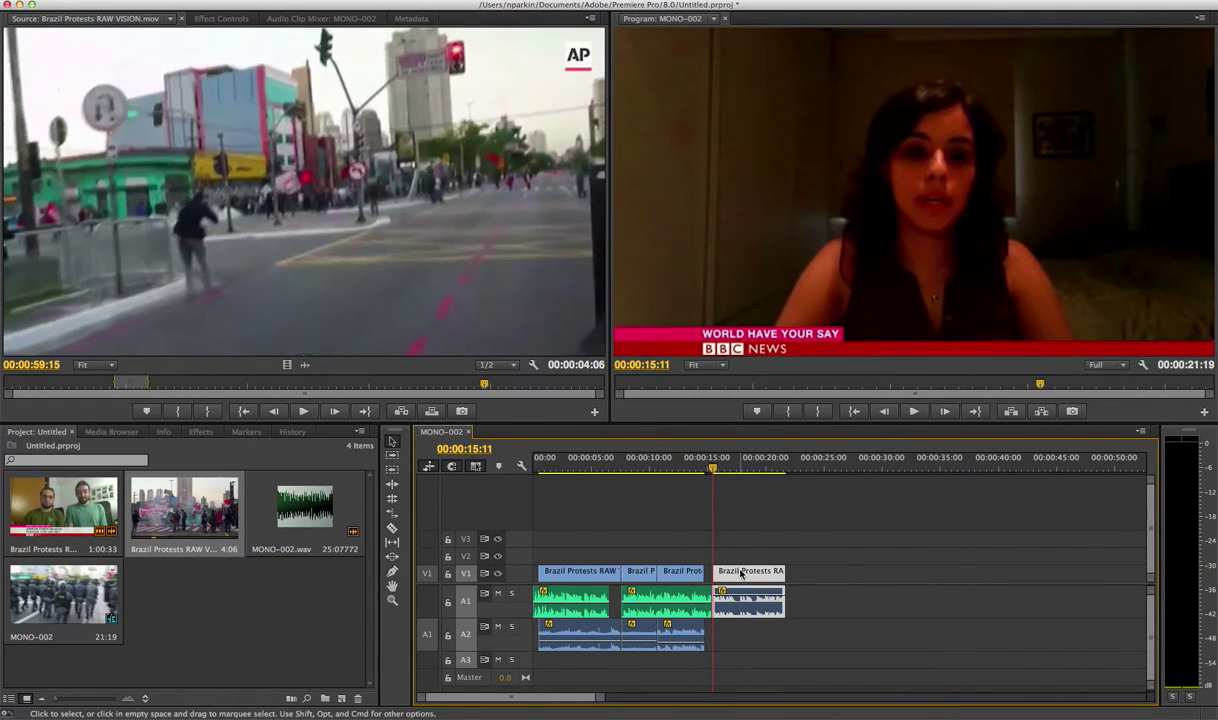
left_click(724, 548)
Step: Replay the sequence across the voice-over gap to check the natural sound at the end of the first clip
key("=")
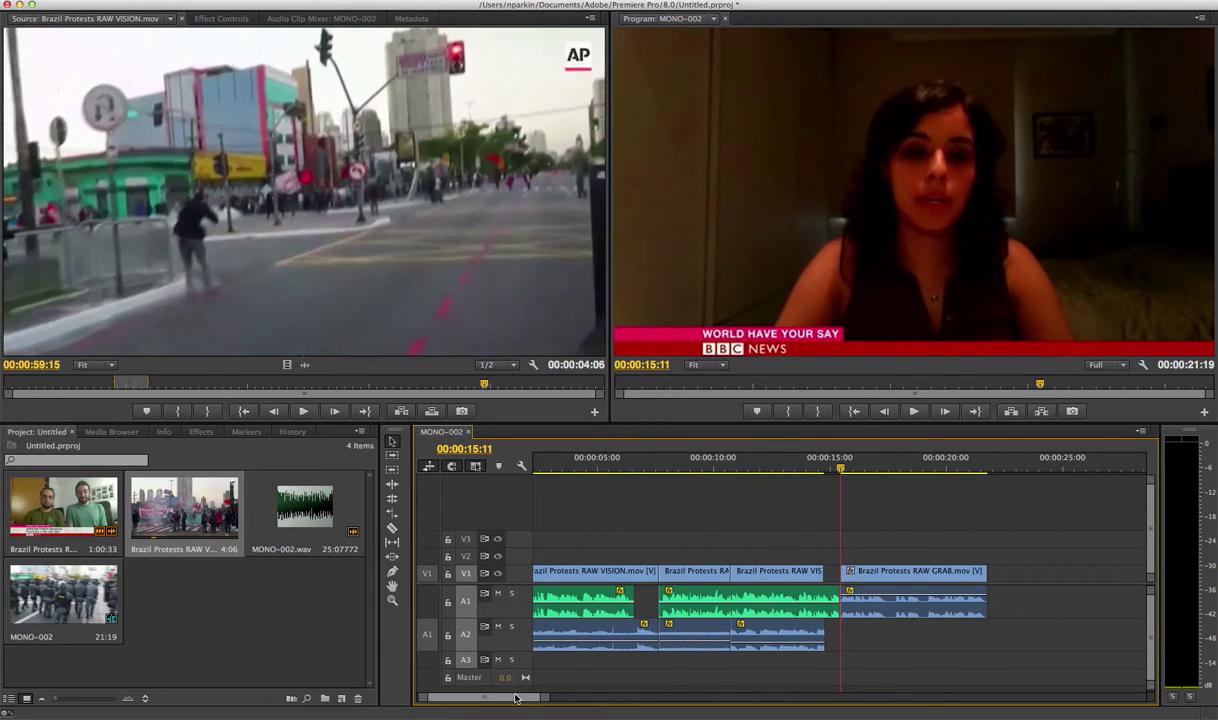
key("=")
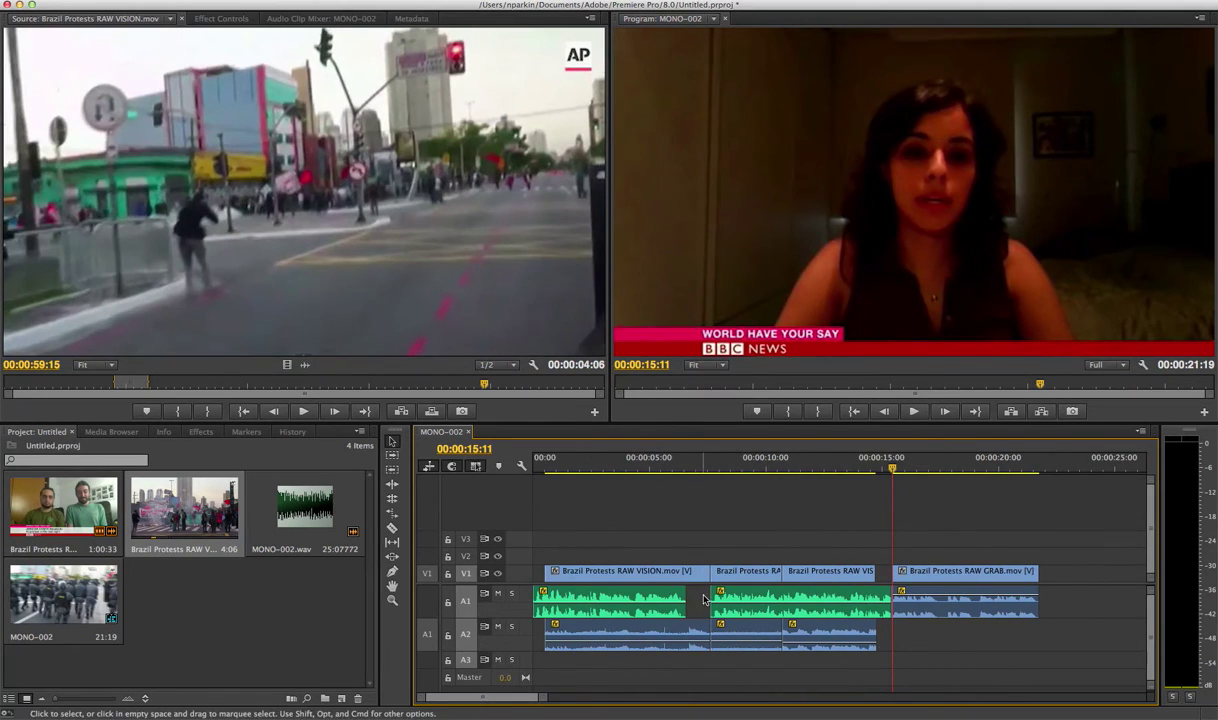
left_click_drag(698, 603, 690, 630)
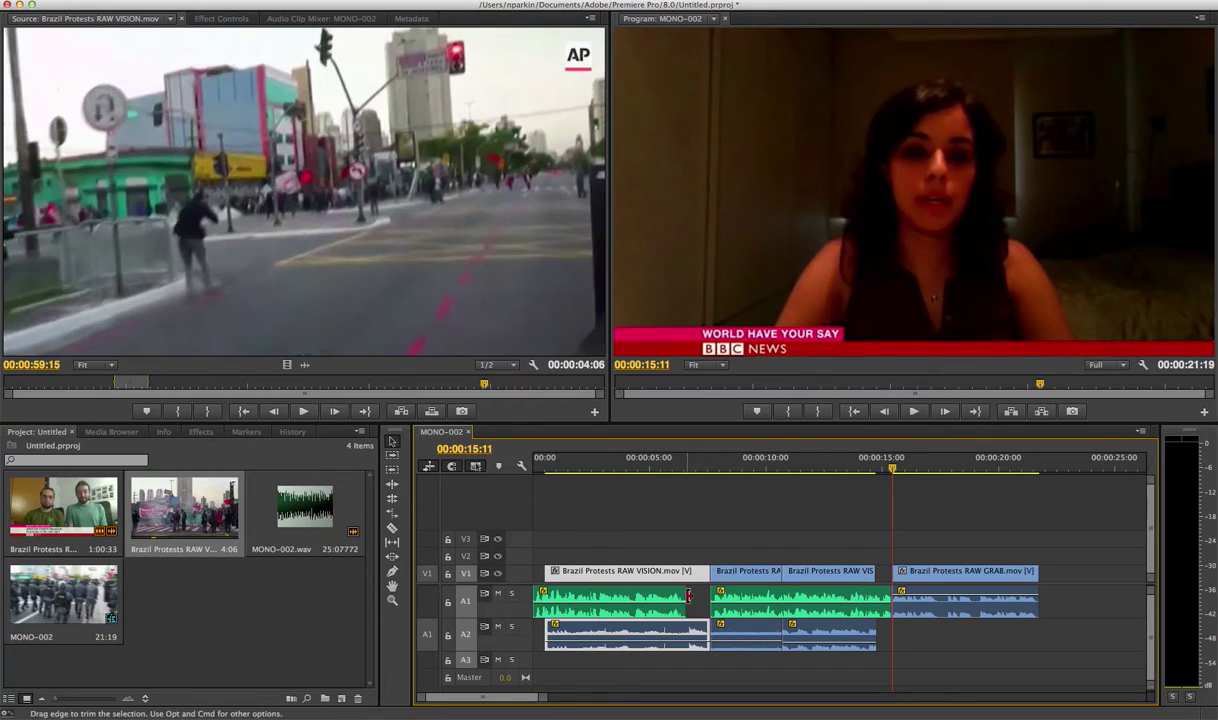
left_click(667, 457)
key("space")
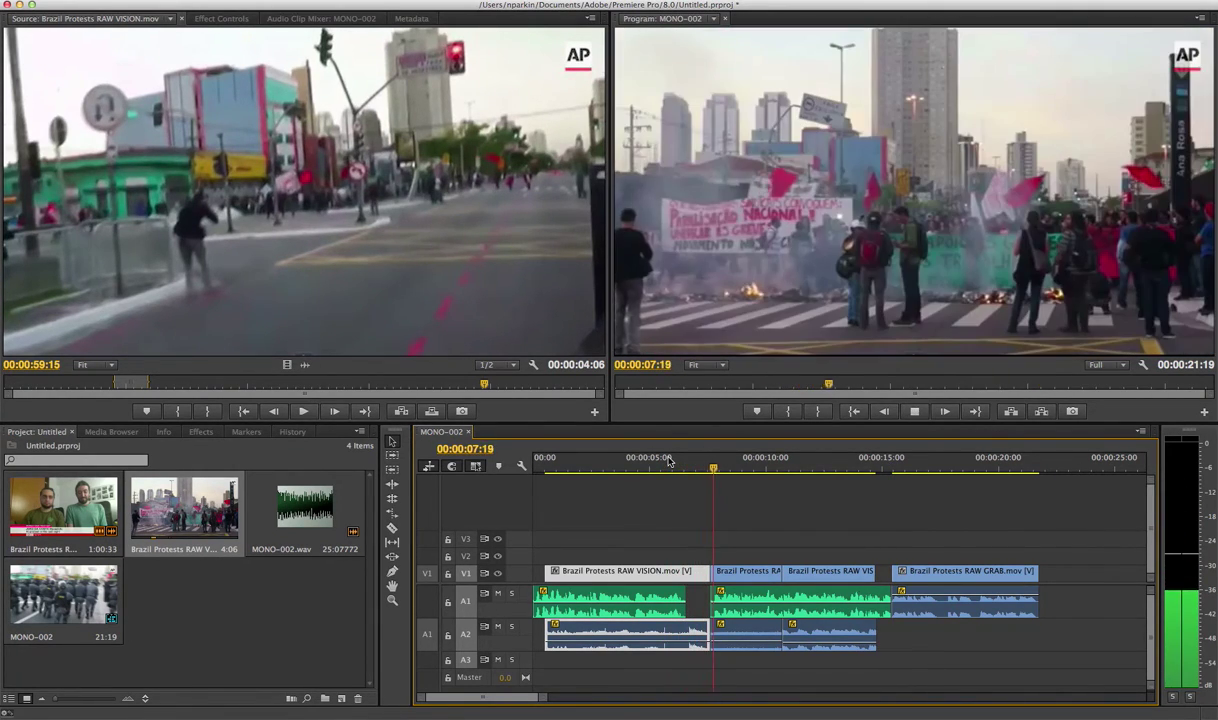
key("space")
left_click(845, 547)
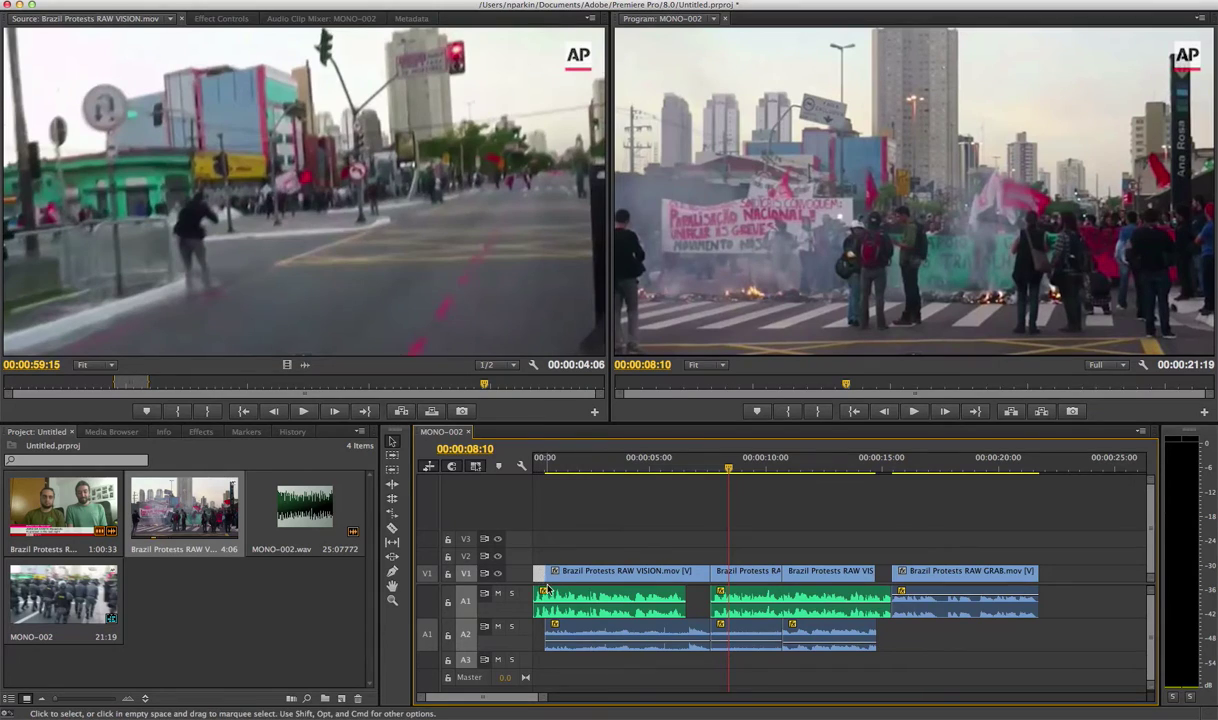
left_click(697, 603)
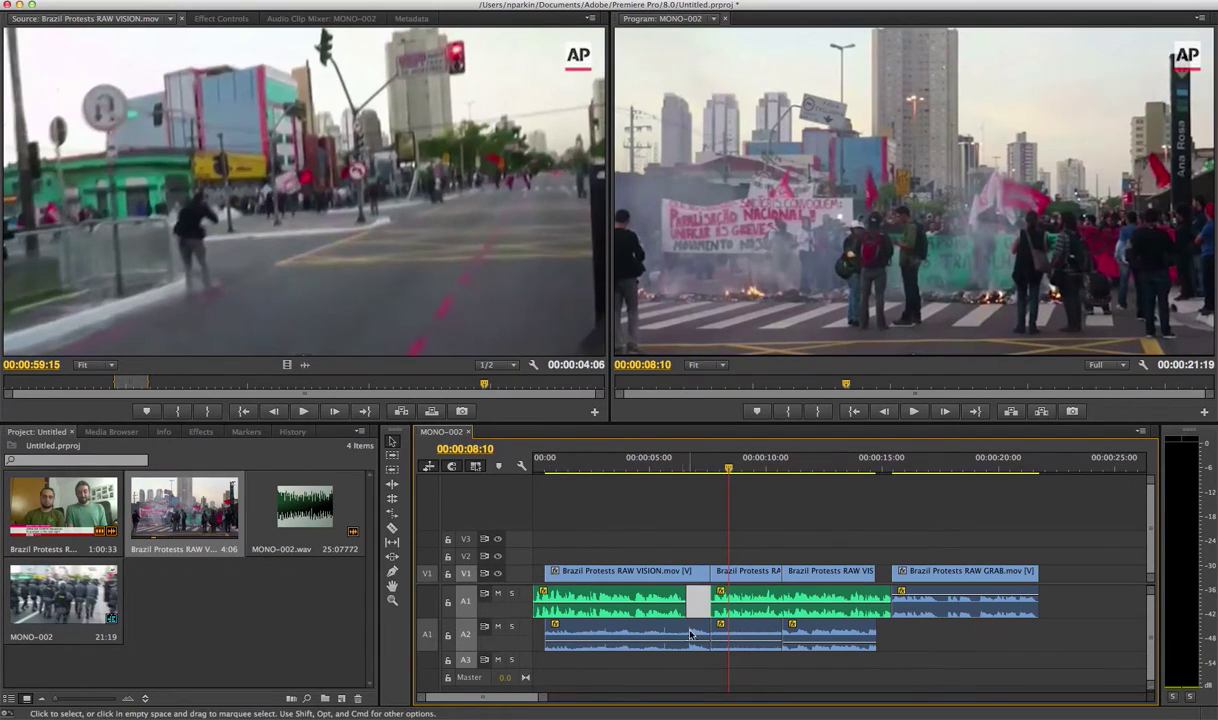
left_click(538, 578)
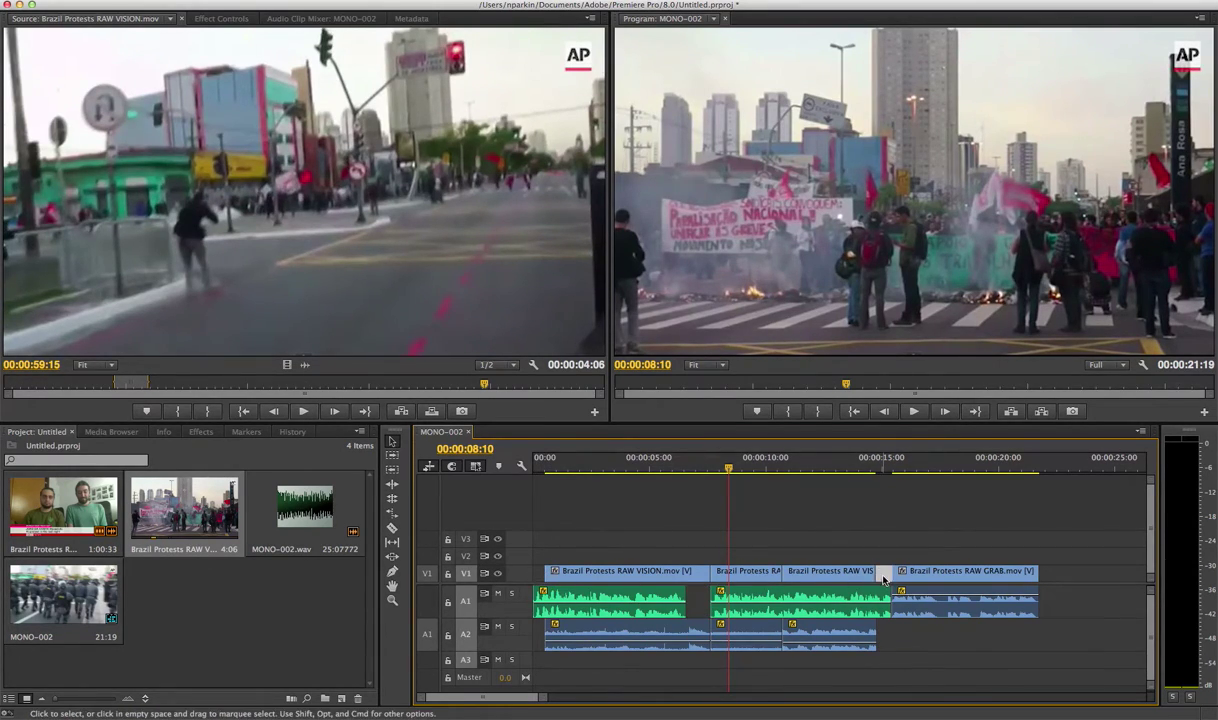
left_click(690, 631)
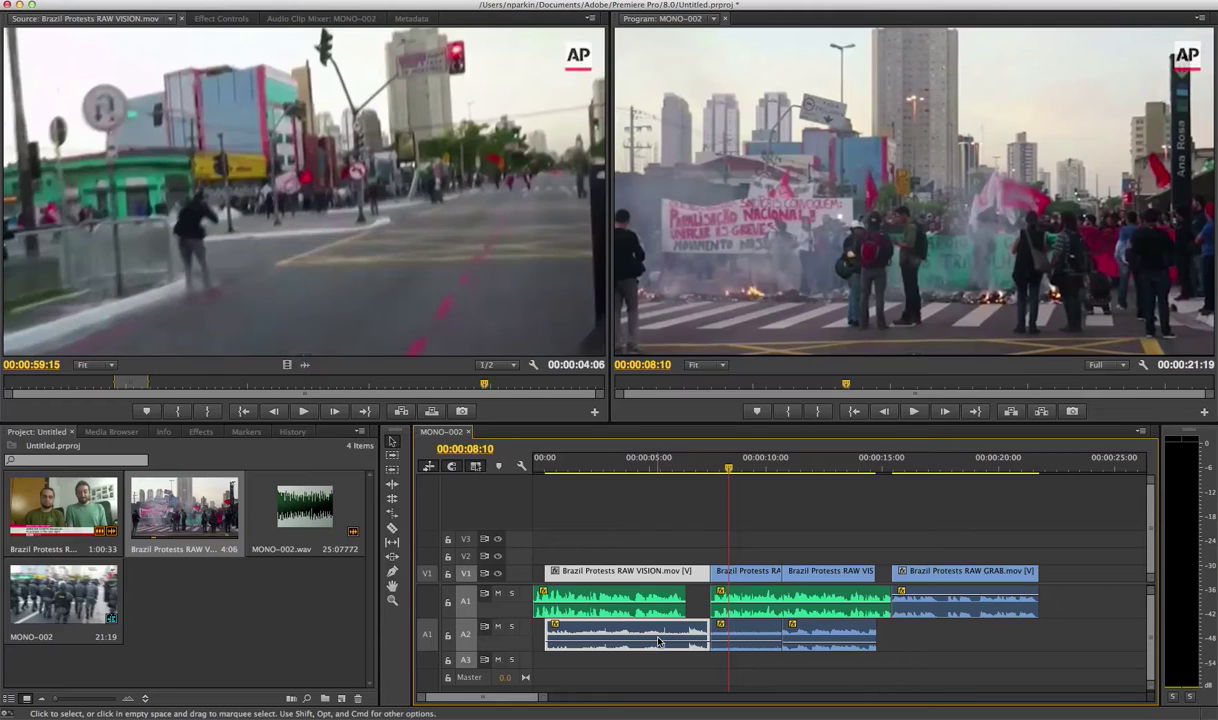
left_click(622, 598)
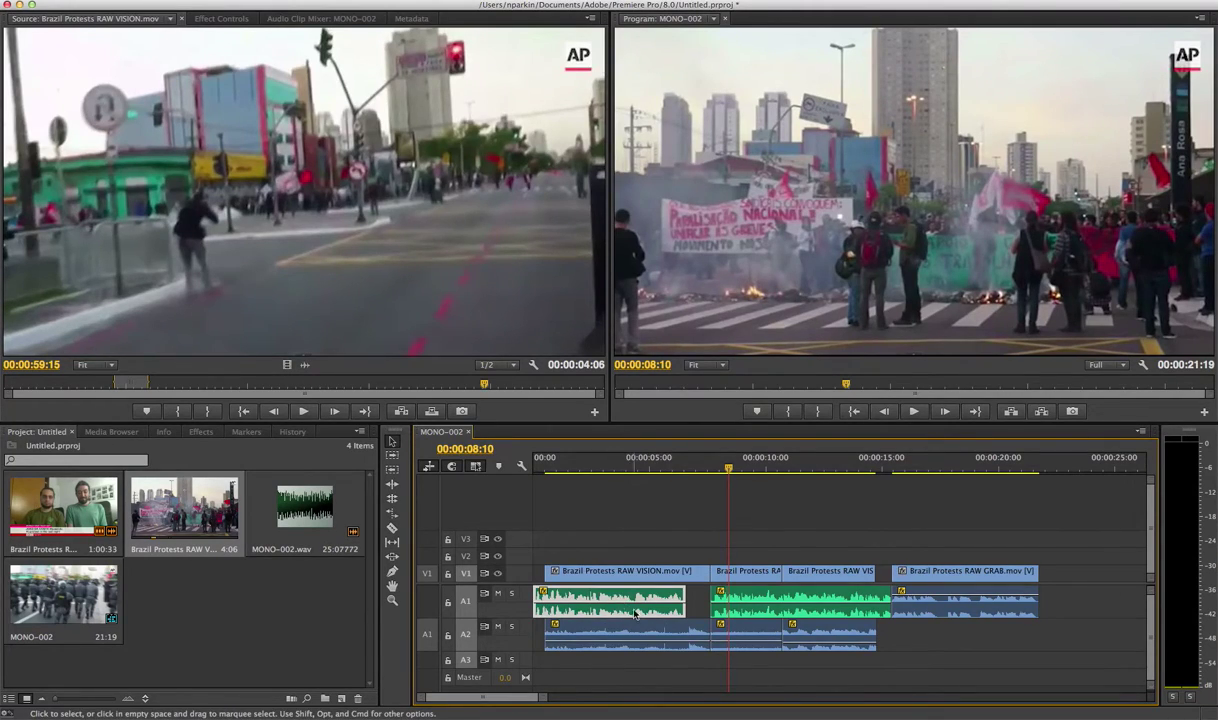
mouse_move(636, 610)
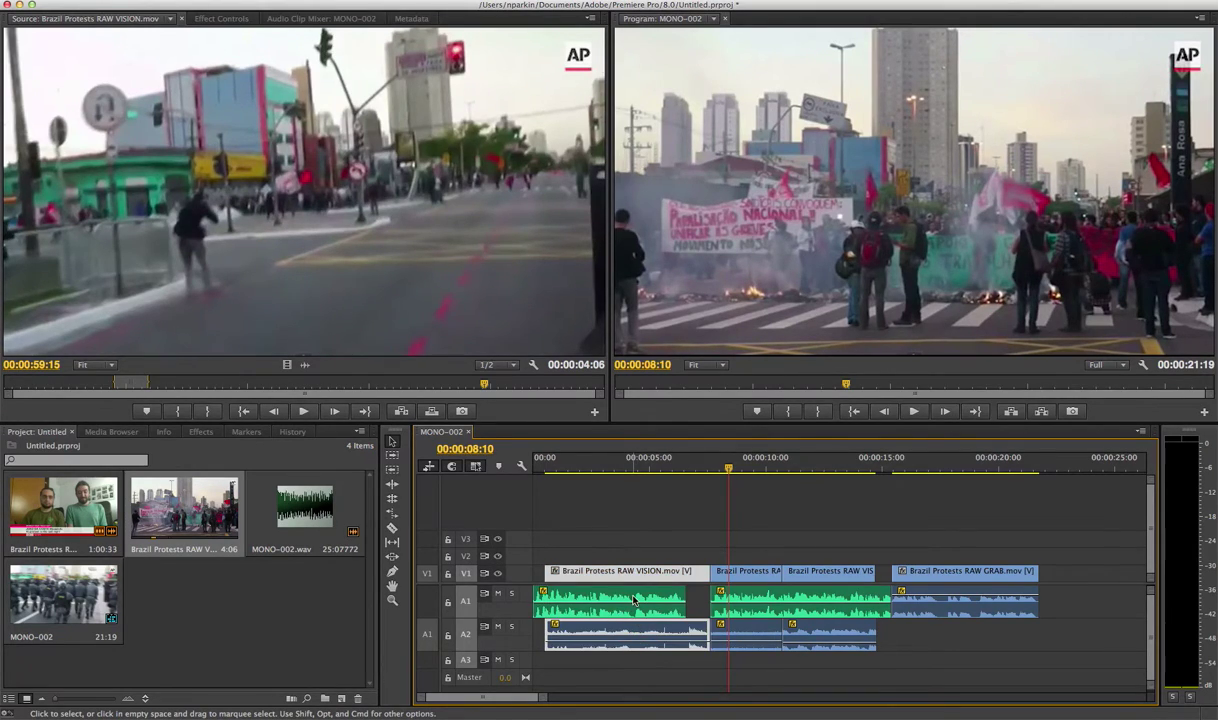
Step: Split the first RAW VISION clip and its linked audio with the Razor at the end of the first voice-over part
left_click(689, 638)
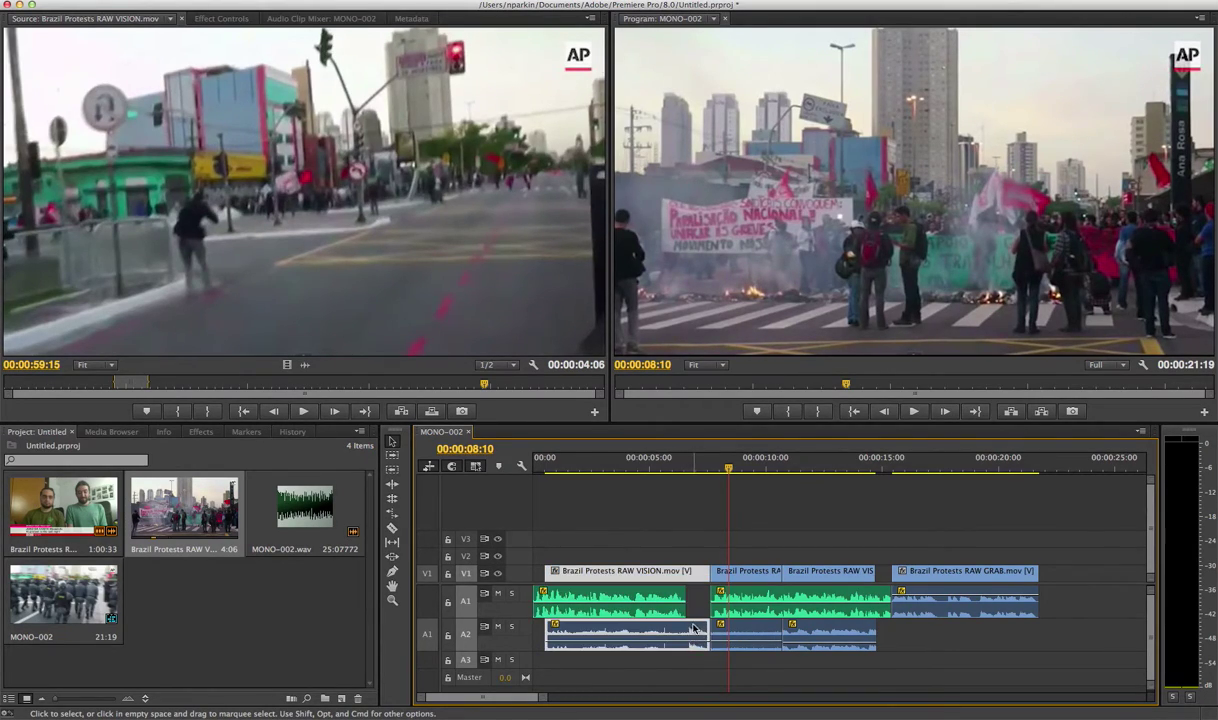
left_click(392, 529)
left_click(687, 634)
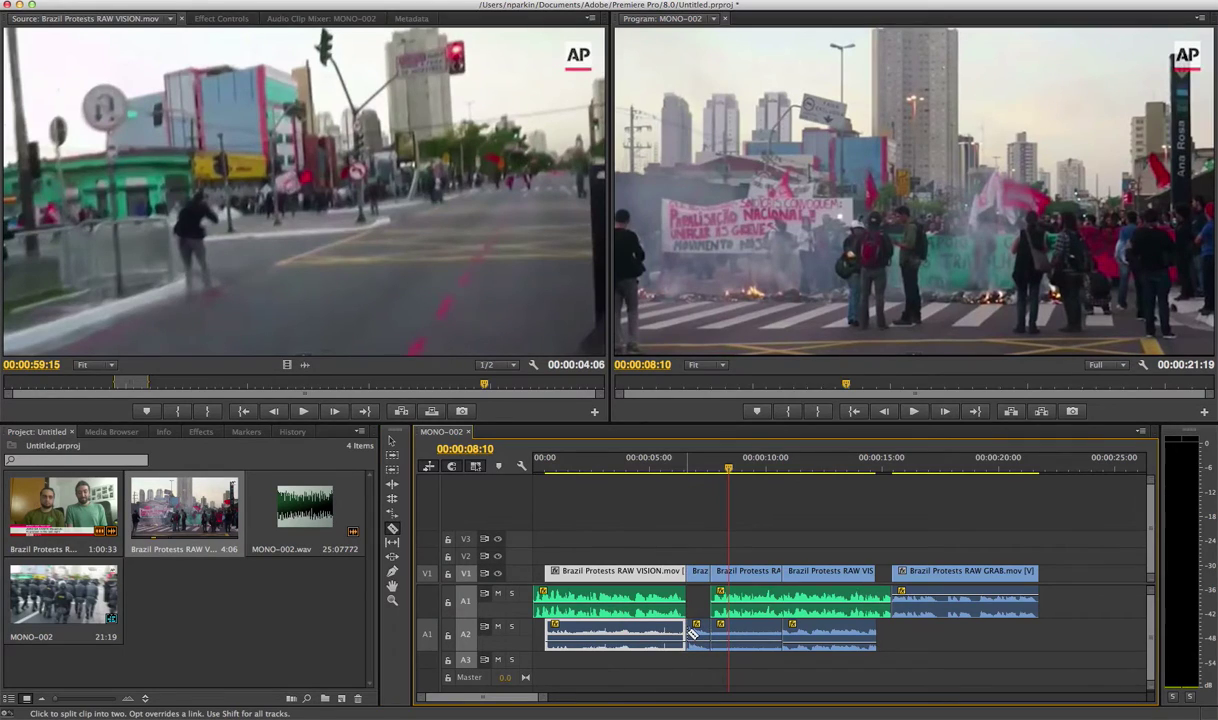
left_click(391, 442)
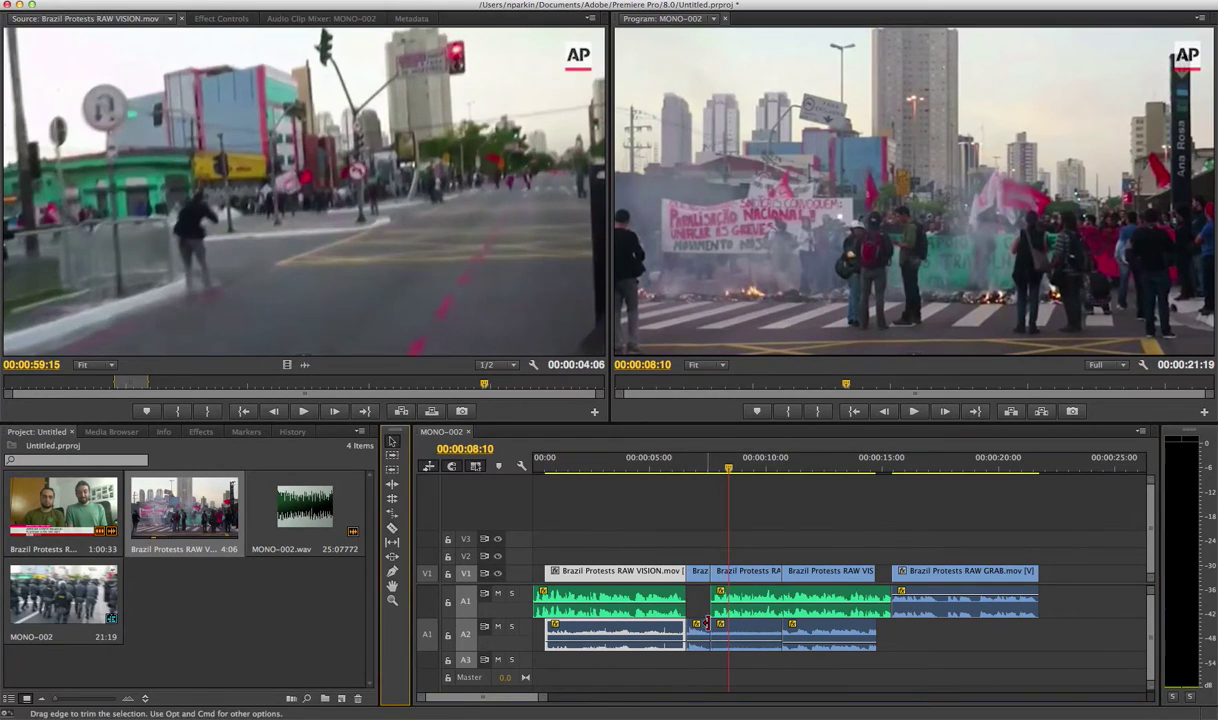
Step: Raise the volume of the short split-off segment's audio on A2 by about 3 dB
left_click(694, 634)
left_click_drag(700, 641, 702, 633)
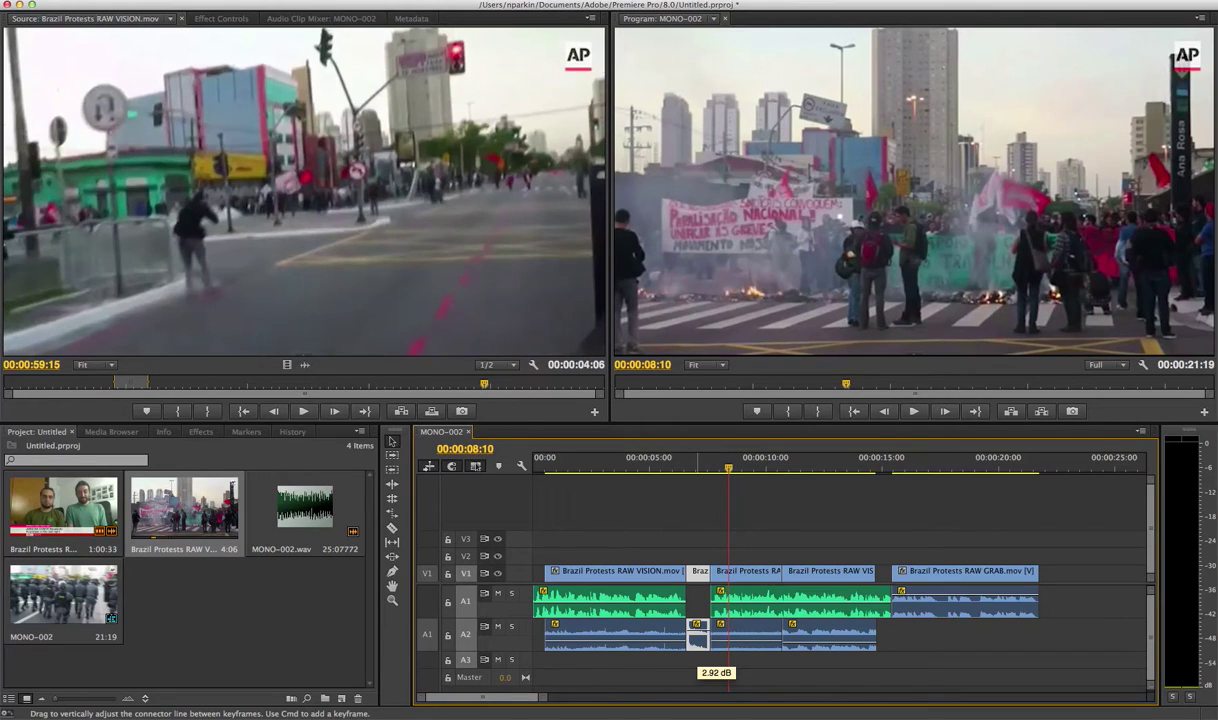
left_click_drag(698, 640, 698, 640)
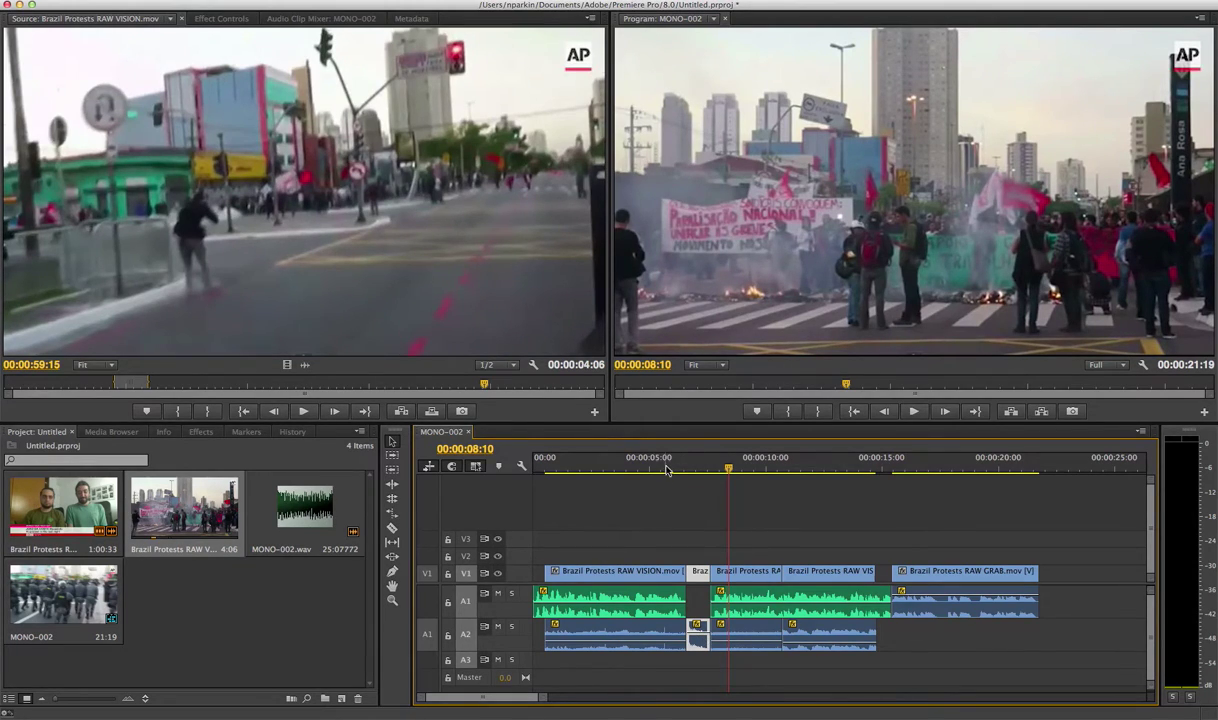
Step: Replay the voice-over gap twice to check the louder natural sound of the split-off segment
left_click(665, 468)
key("space")
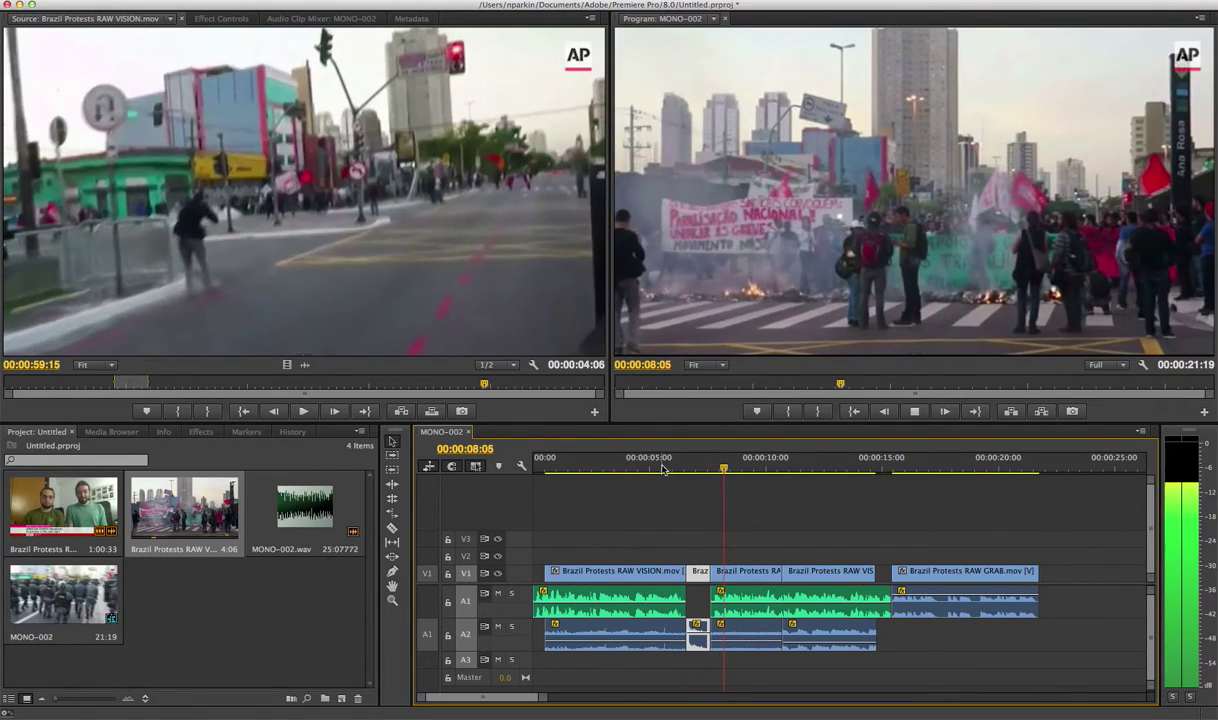
left_click(660, 468)
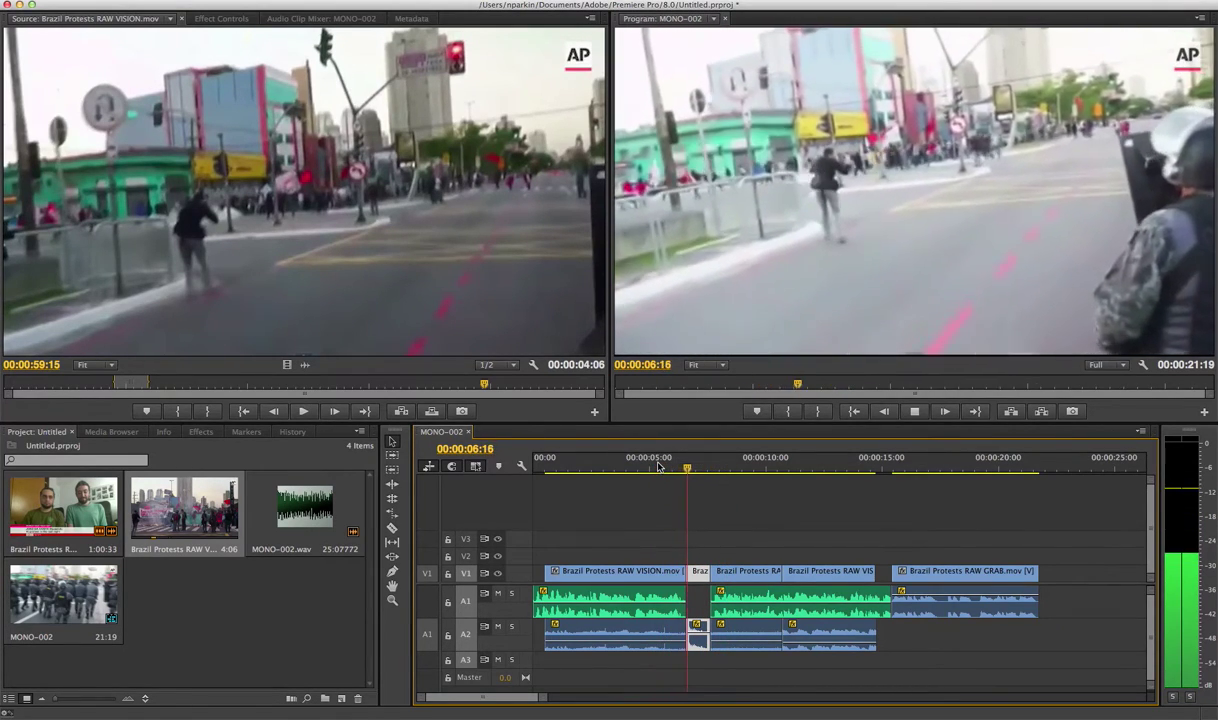
key("space")
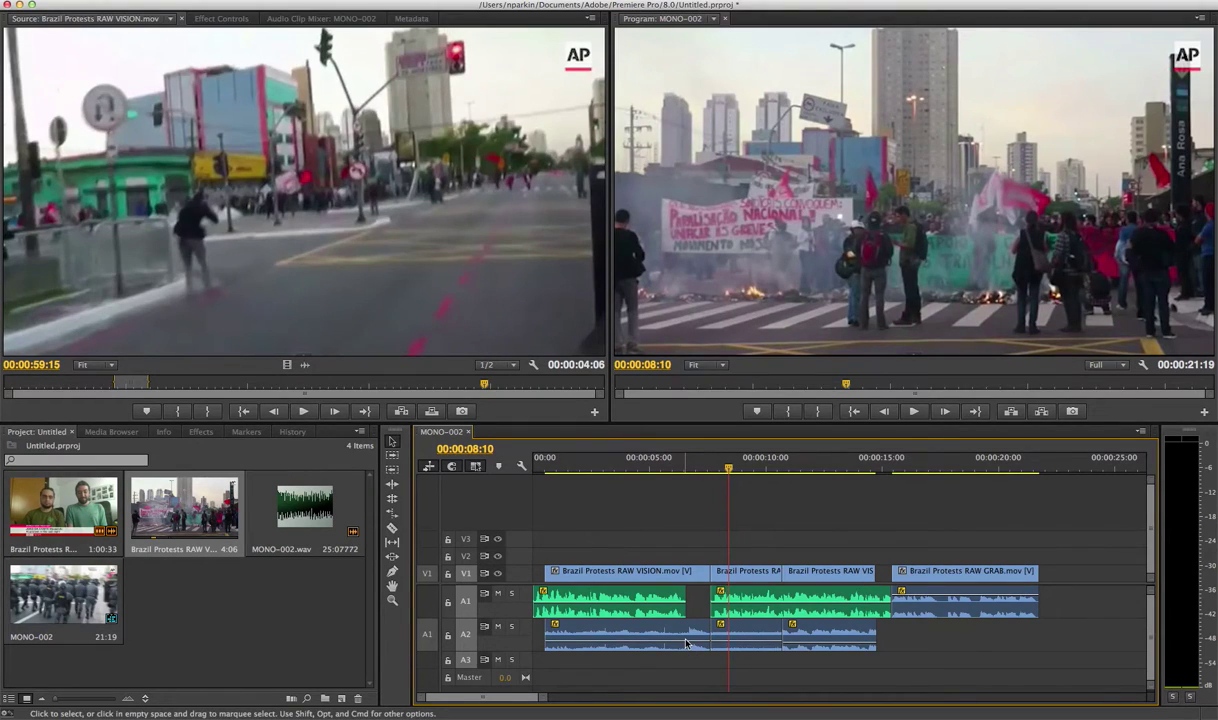
Step: Add a pair of volume keyframes to the first clip's A2 audio at each end of the voice-over gap
left_click(697, 466)
key("=")
key("=")
key("=")
key("=")
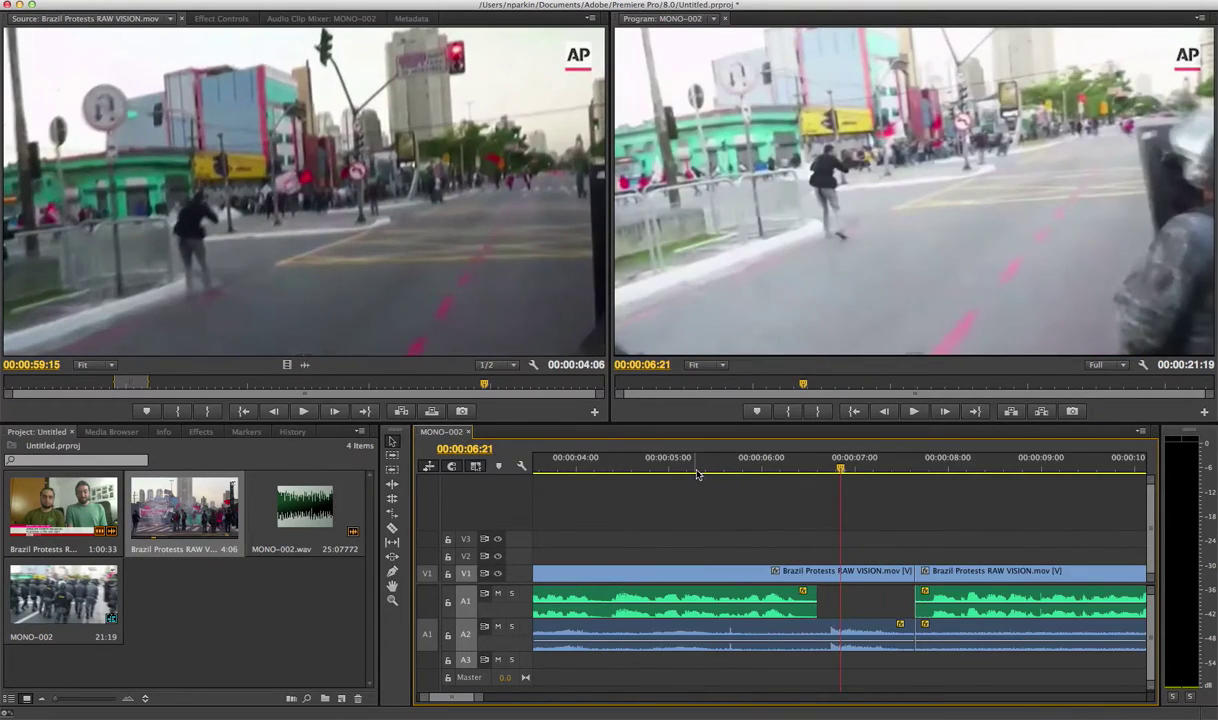
key("minus")
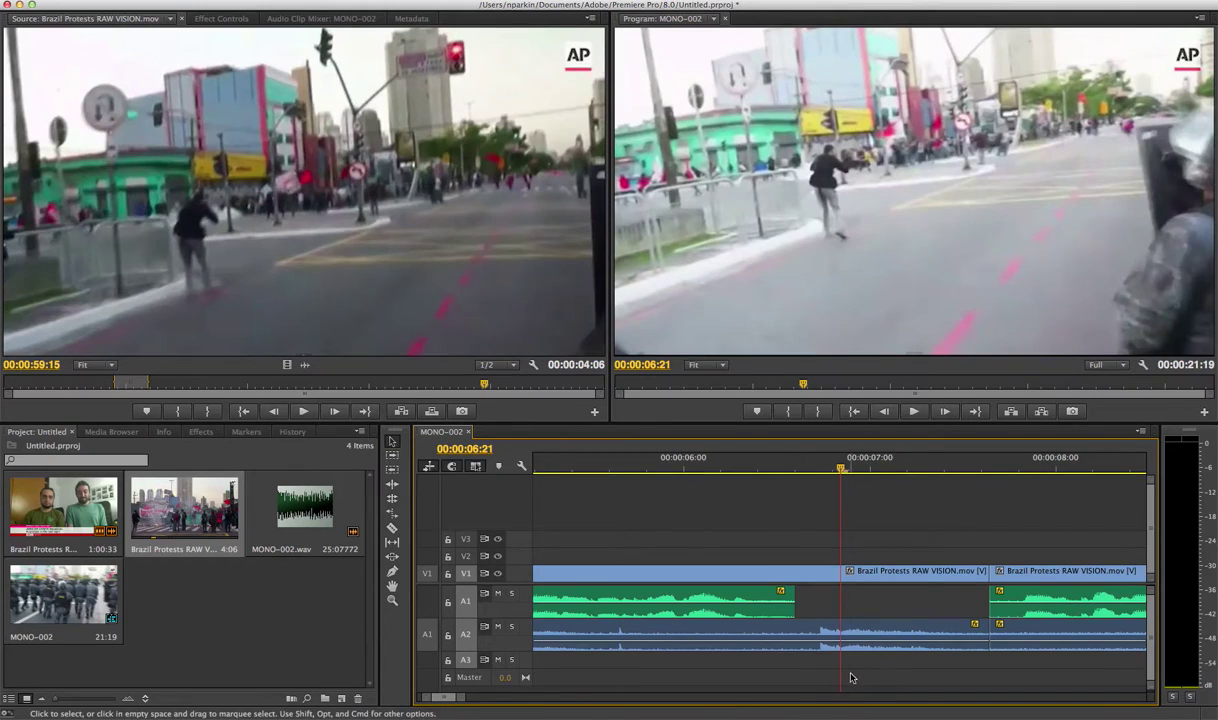
left_click(793, 642, "super")
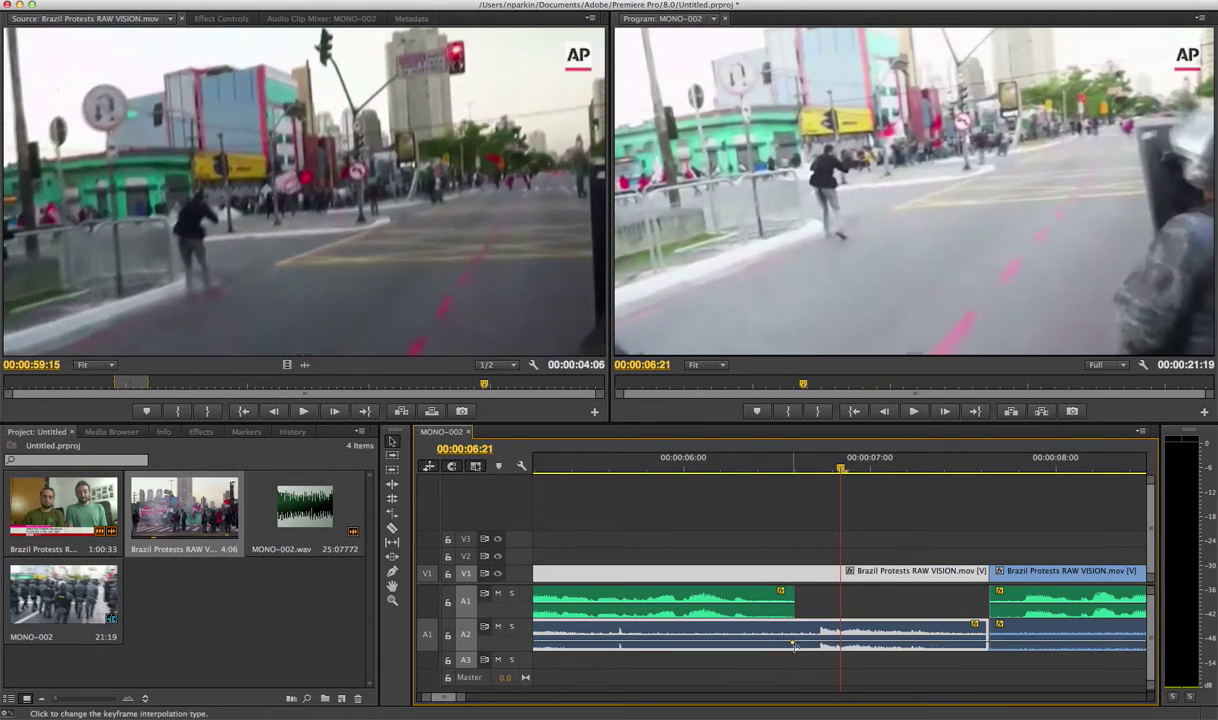
left_click(958, 643, "super")
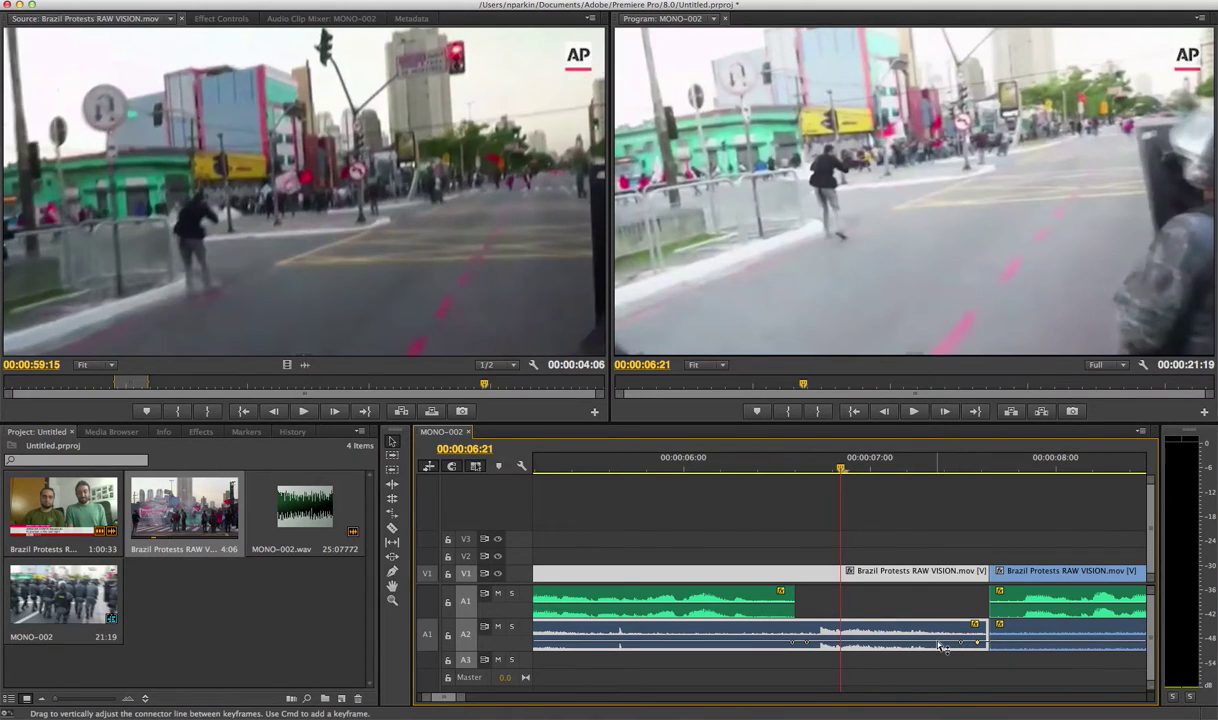
Step: Raise the first clip's A2 volume within the voice-over gap and shape the rise and taper with extra keyframes around 06:21, 07:00 and 07:07
left_click_drag(939, 644, 939, 636)
left_click_drag(816, 636, 822, 637)
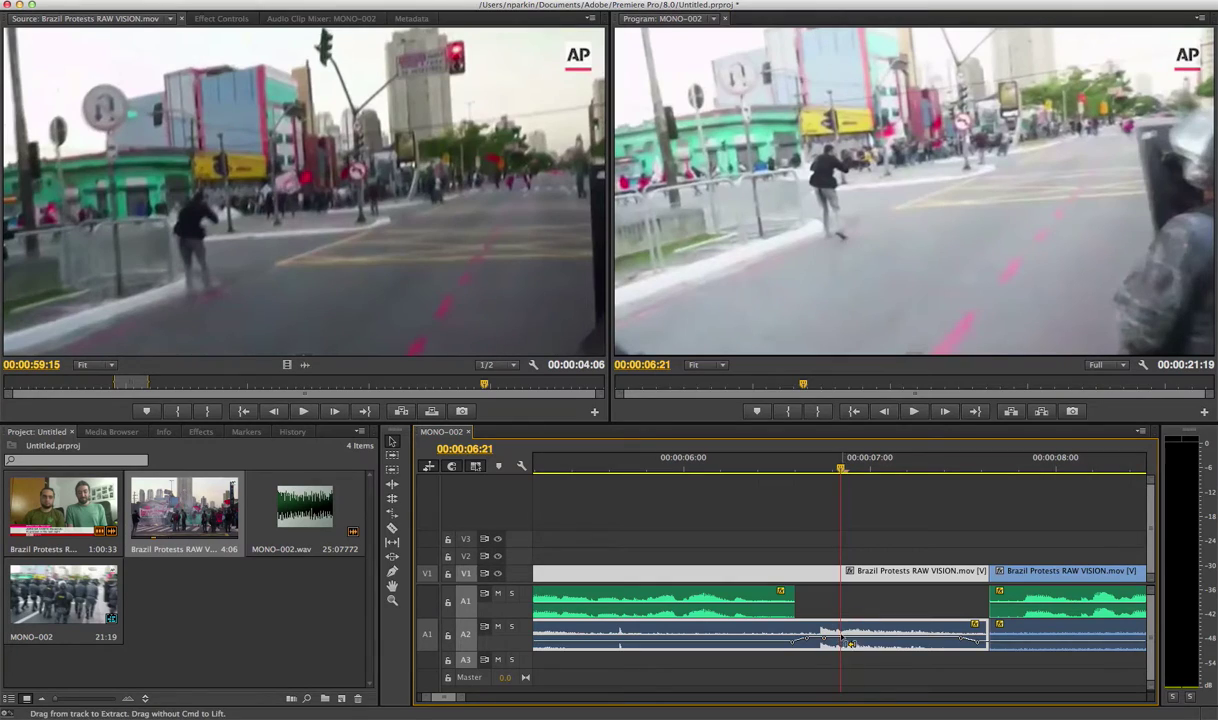
left_click(845, 640)
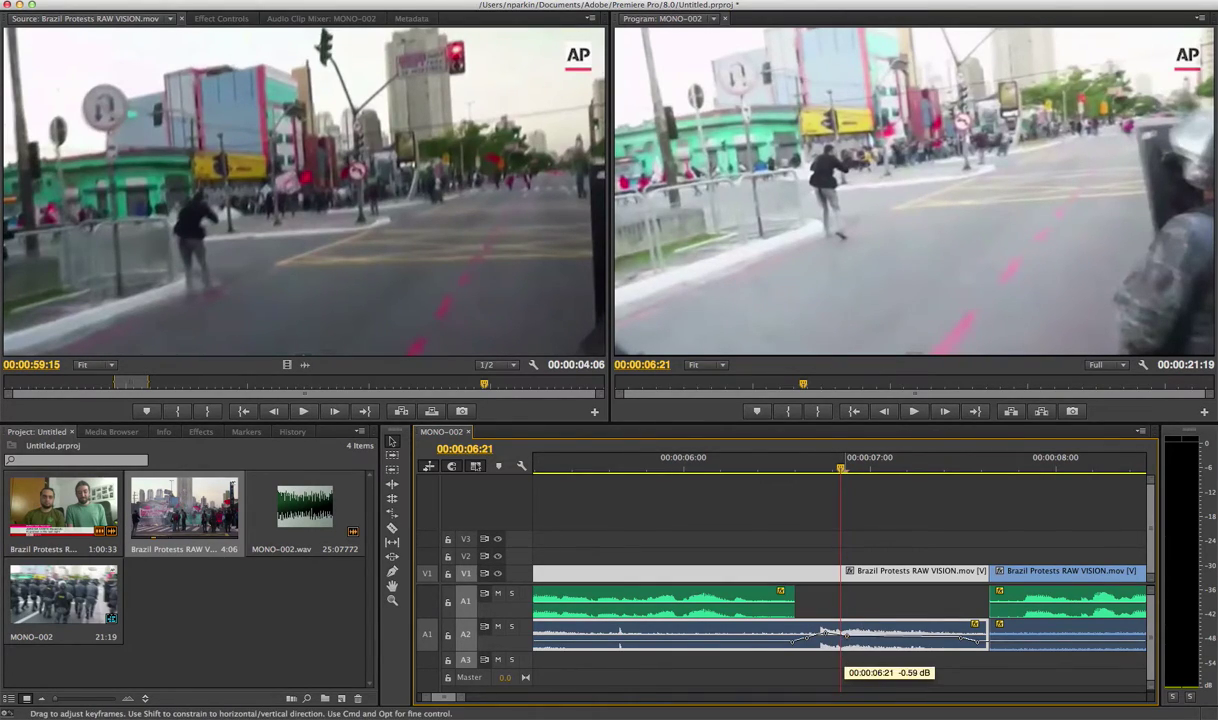
left_click(873, 634)
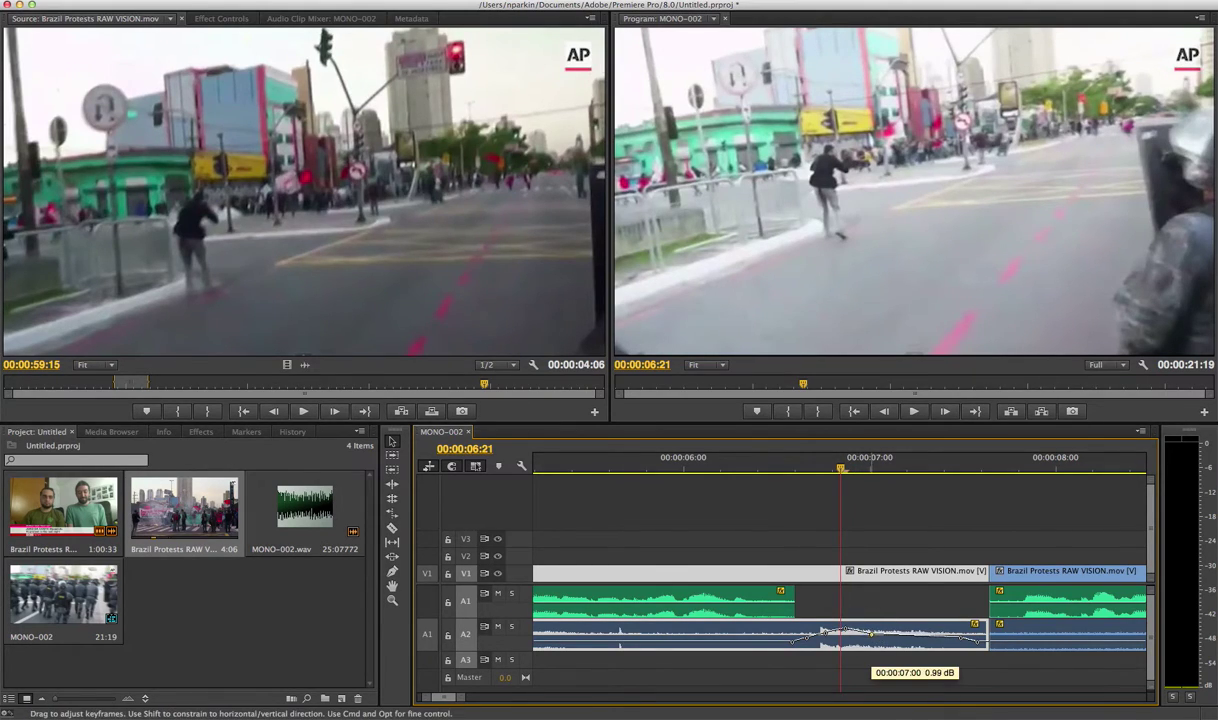
left_click(896, 638)
left_click(930, 641)
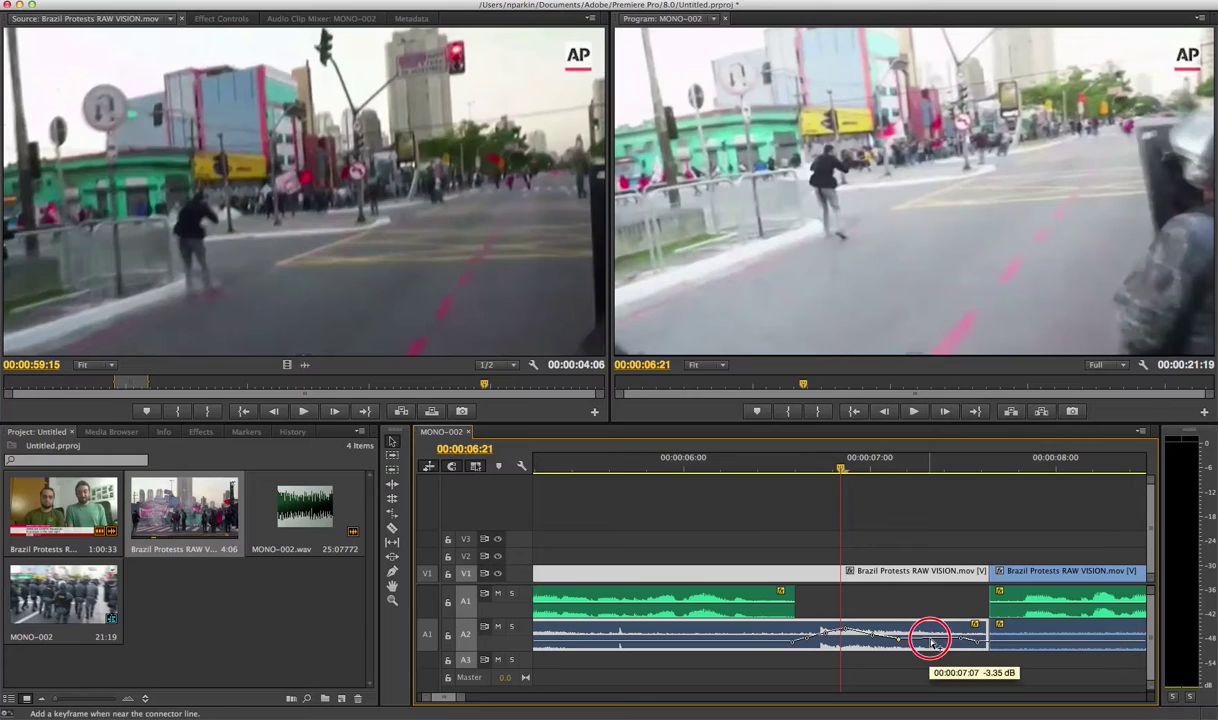
left_click_drag(930, 641, 930, 642)
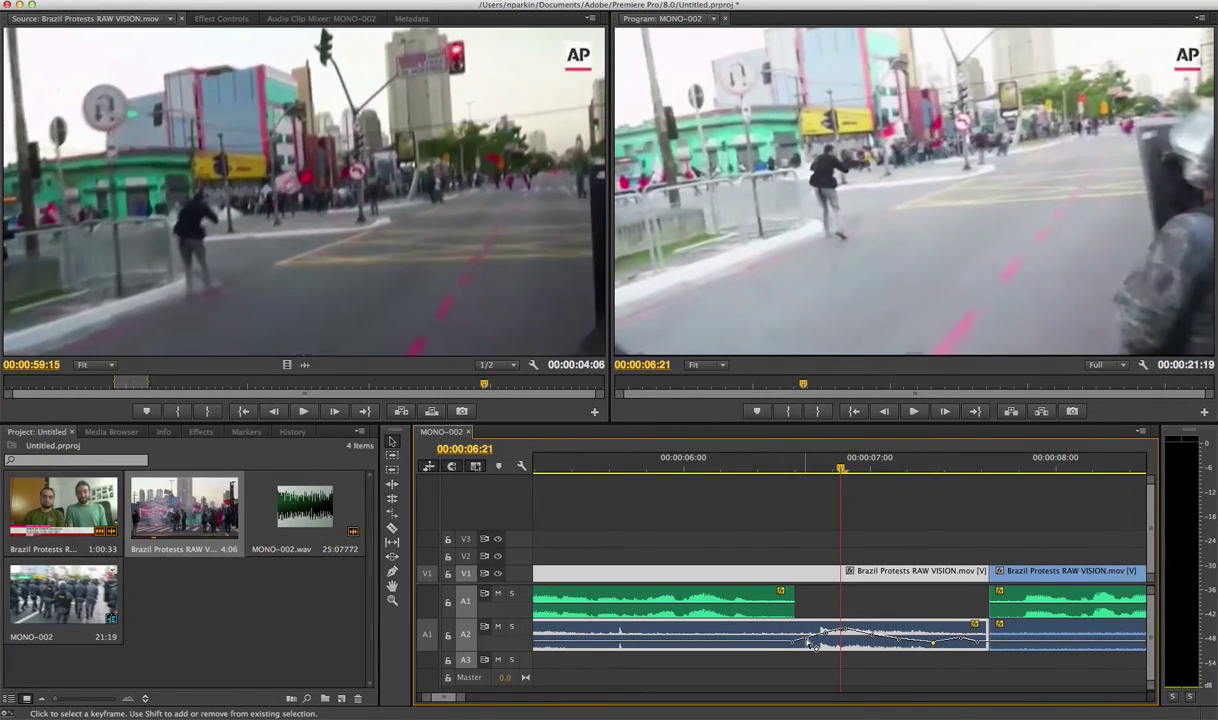
Step: Examine the A2 volume keyframe curve up close and replay the voice-over gap twice to judge the natural sound
left_click(684, 605)
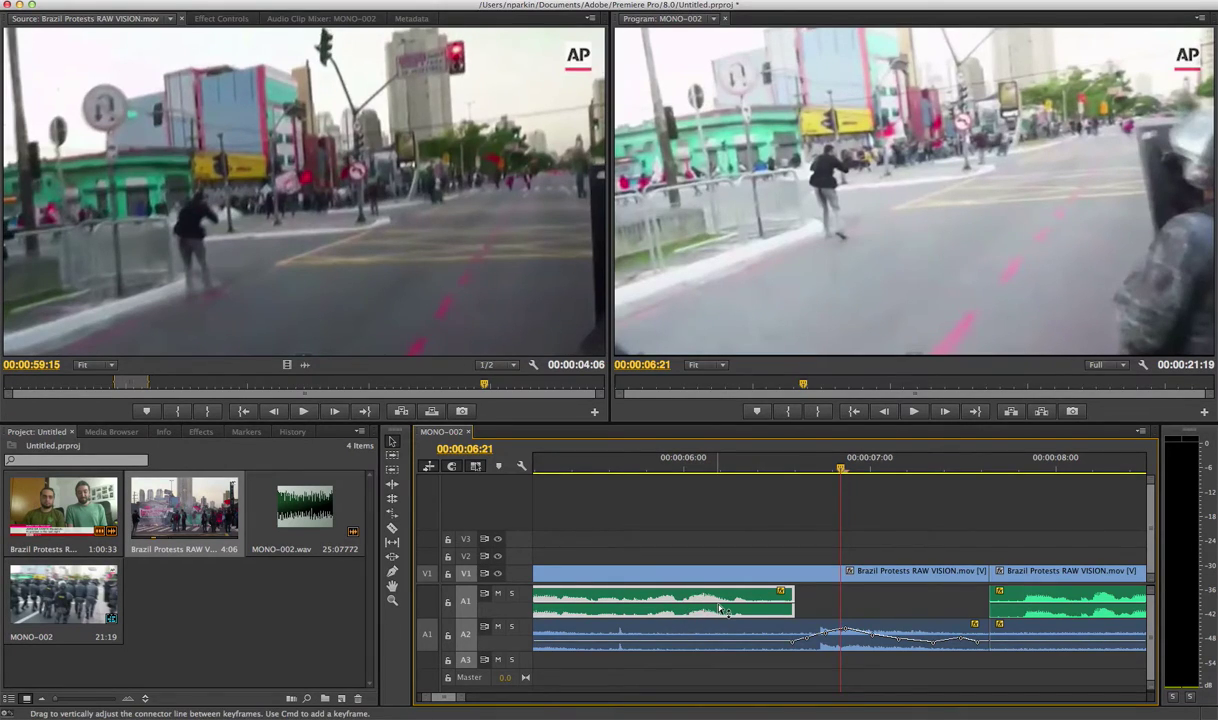
key("=")
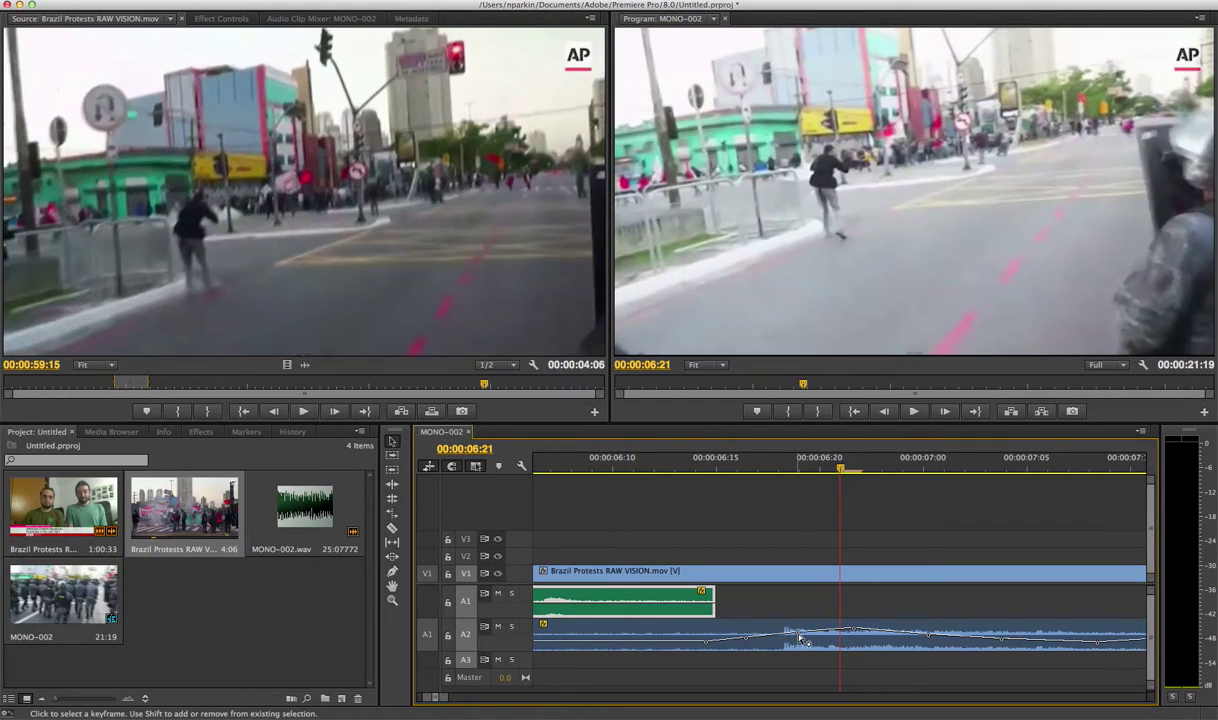
key("minus")
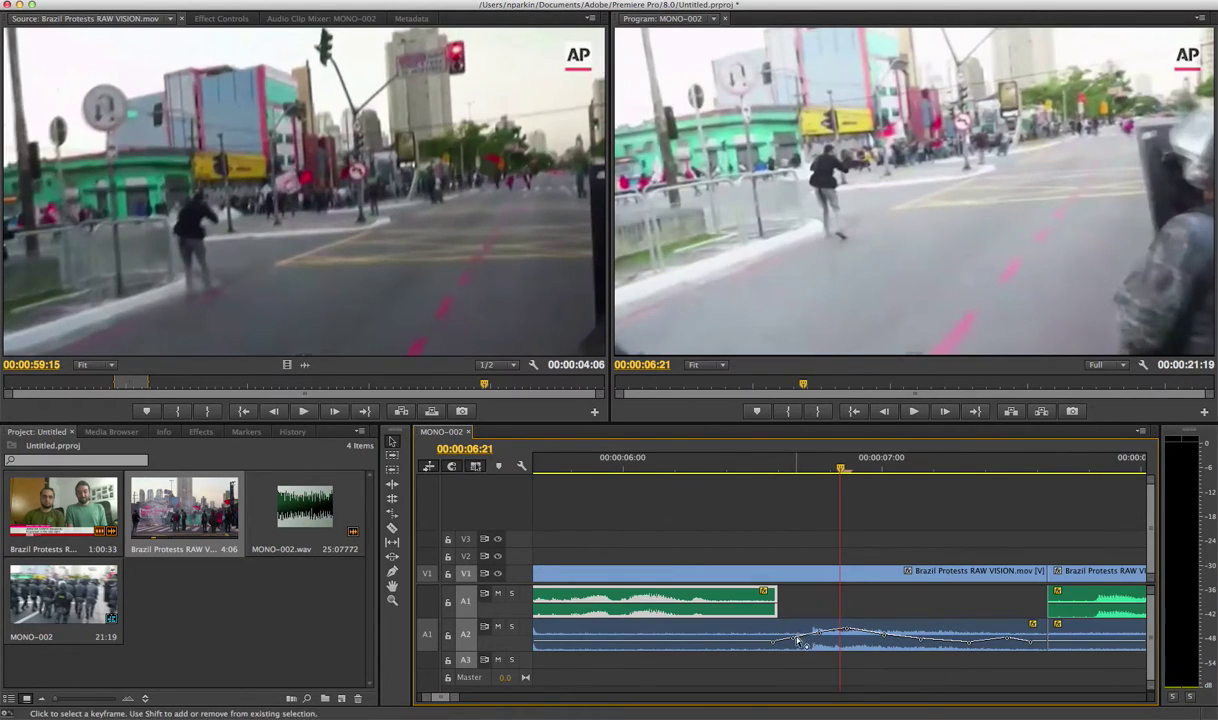
key("minus")
left_click(850, 637)
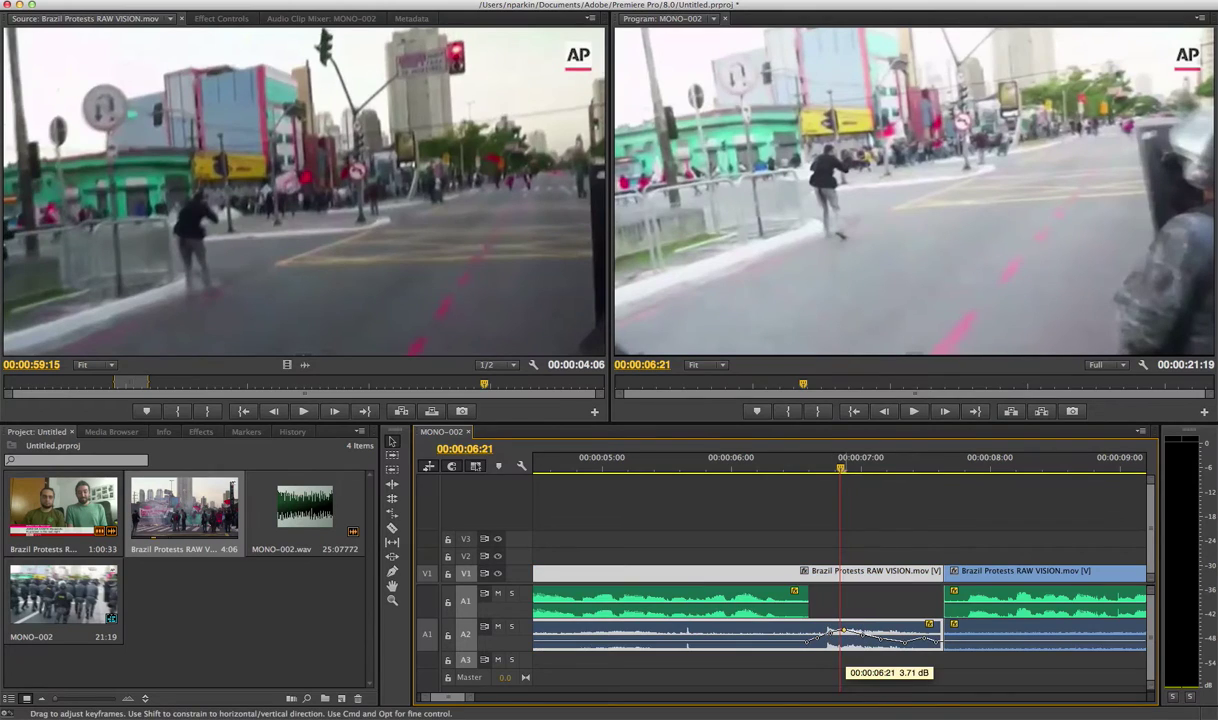
key("minus")
key("minus")
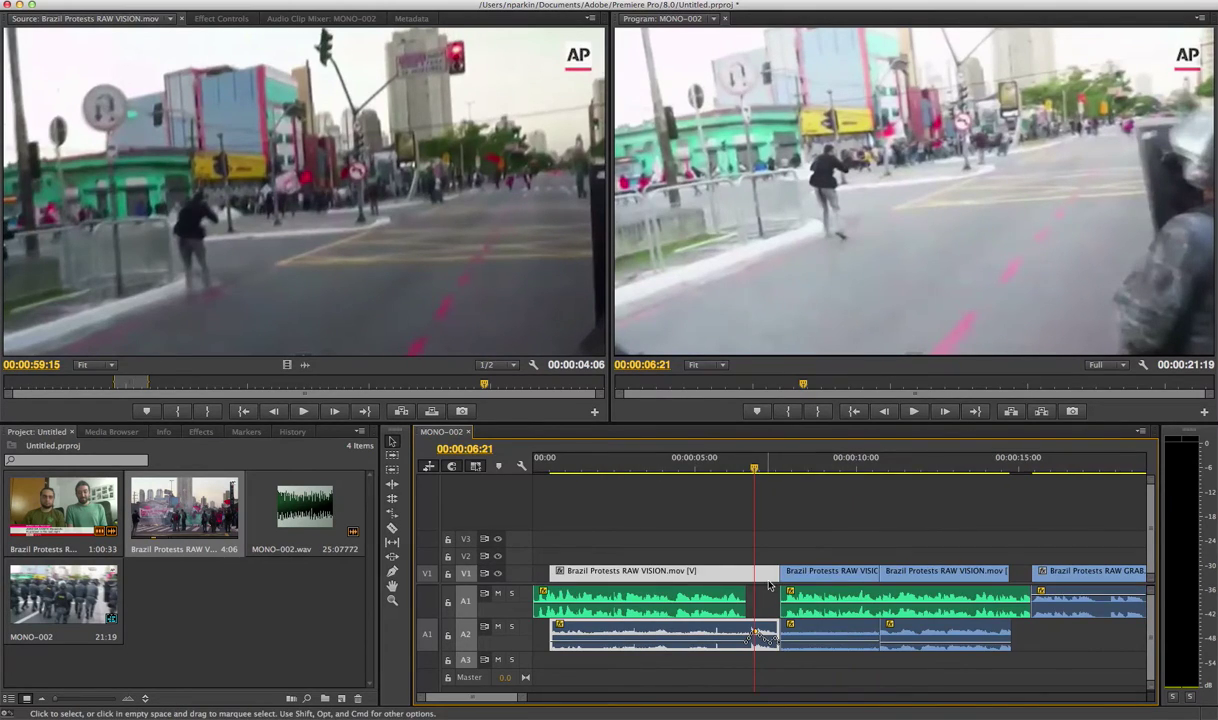
left_click(722, 465)
key("space")
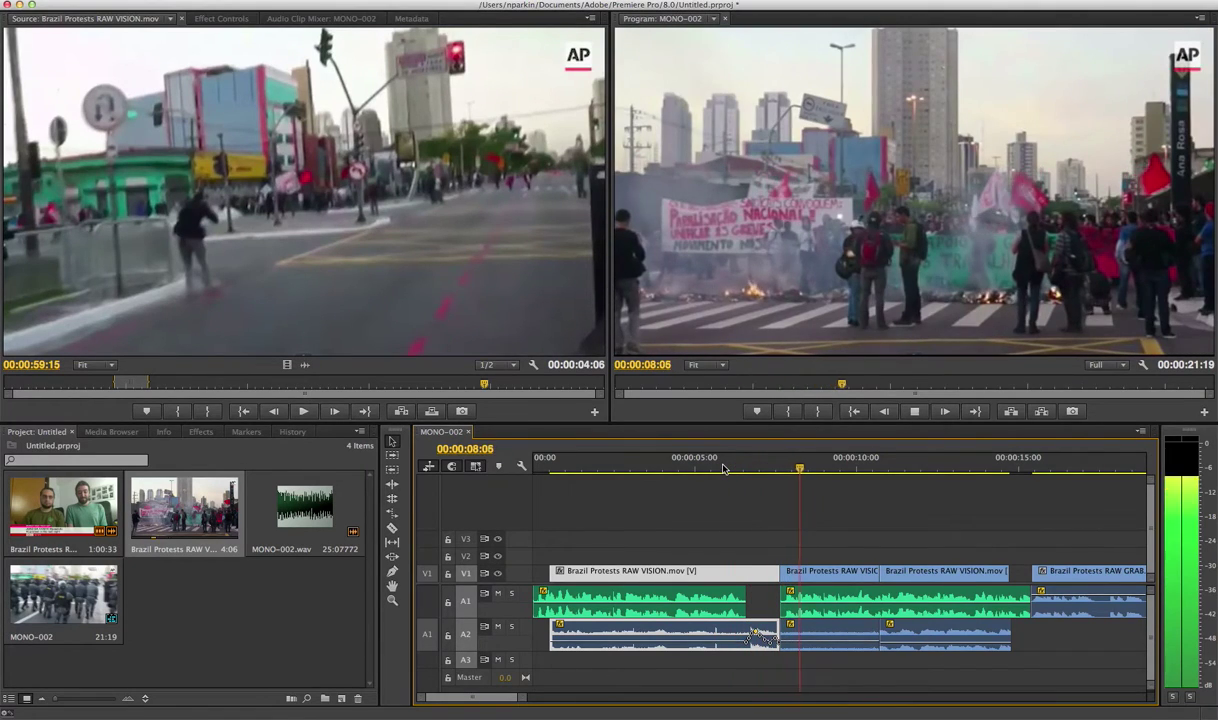
left_click(713, 465)
key("space")
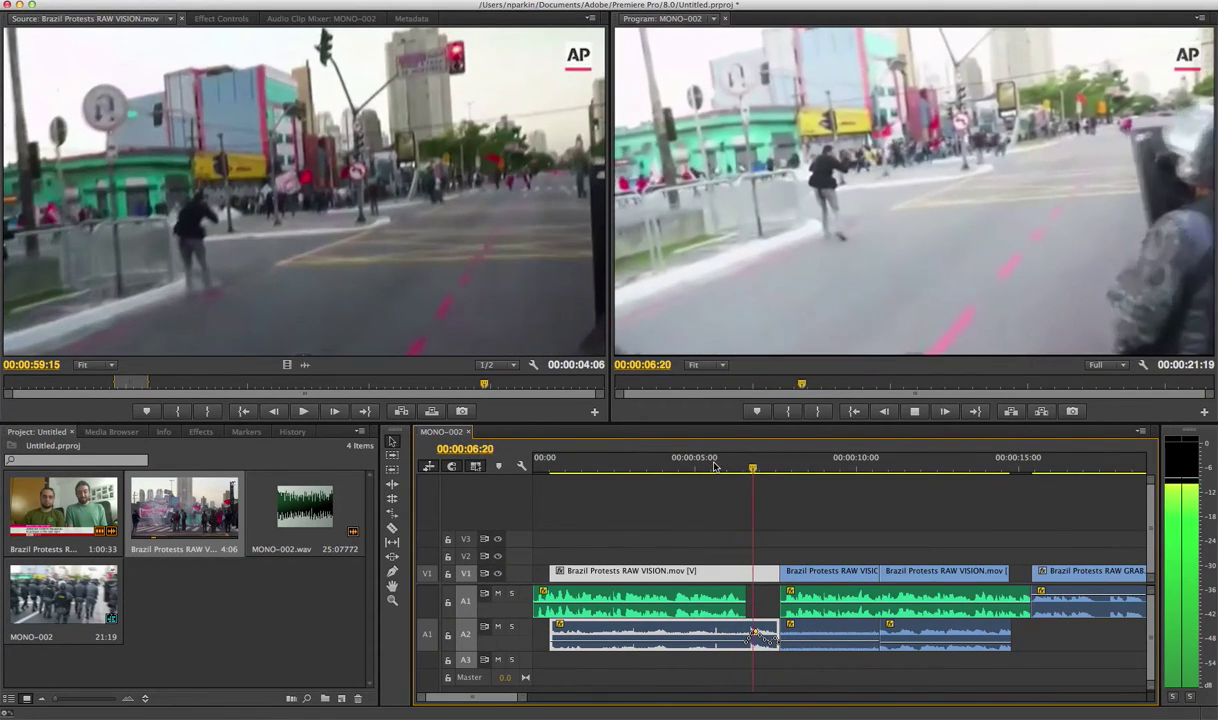
key("space")
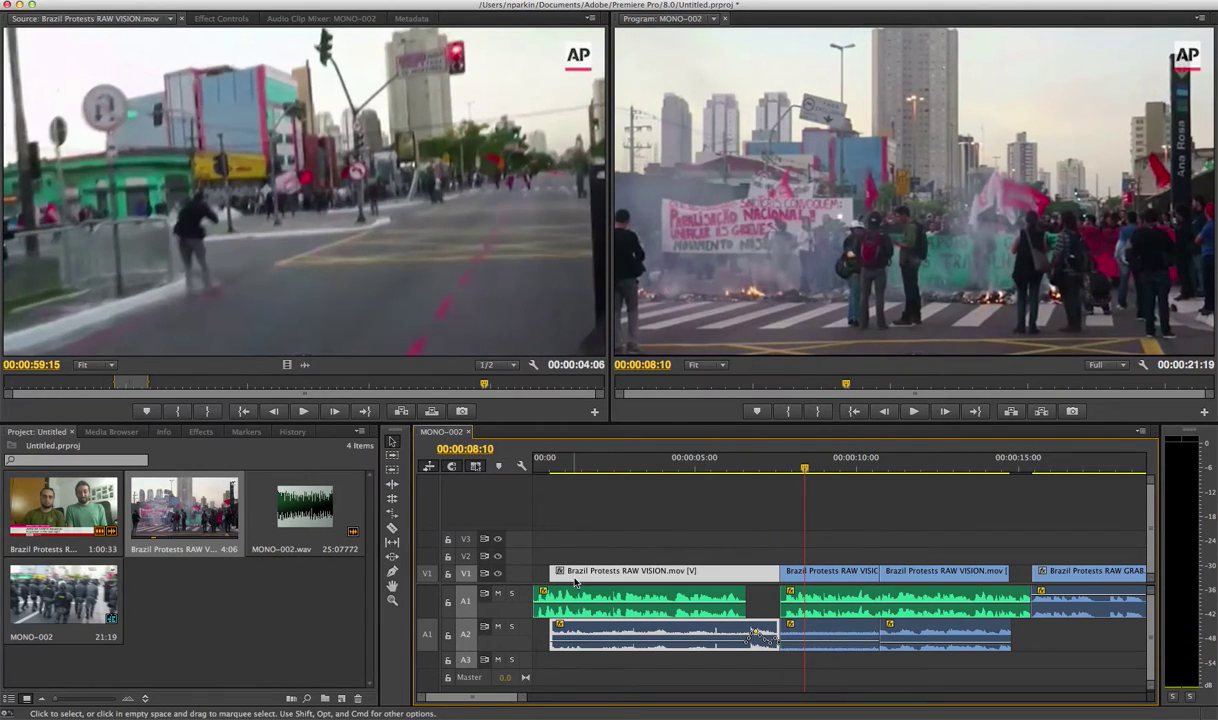
Step: Extend the start of the first RAW VISION clip and its linked audio back to the beginning of the sequence
left_click(543, 578)
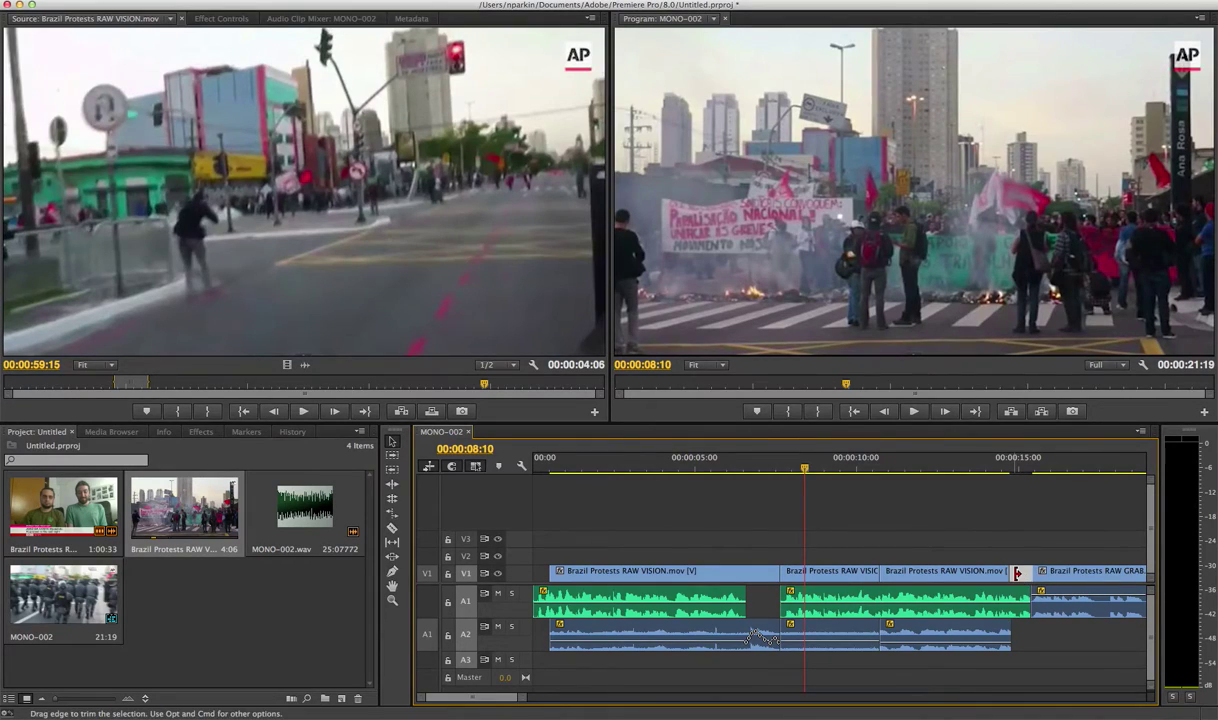
left_click(553, 573)
left_click_drag(553, 573, 535, 573)
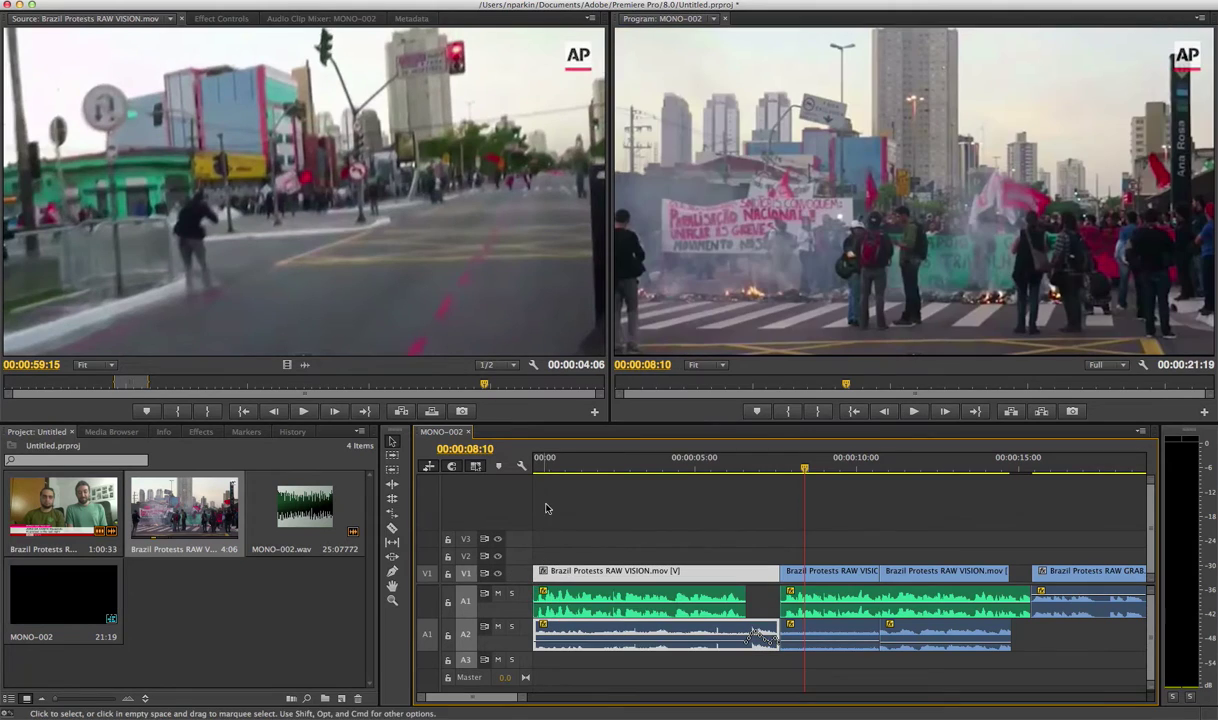
Step: Play and scrub the opening second of the sequence to examine how the first shot starts under the voice-over
left_click(529, 463)
key("space")
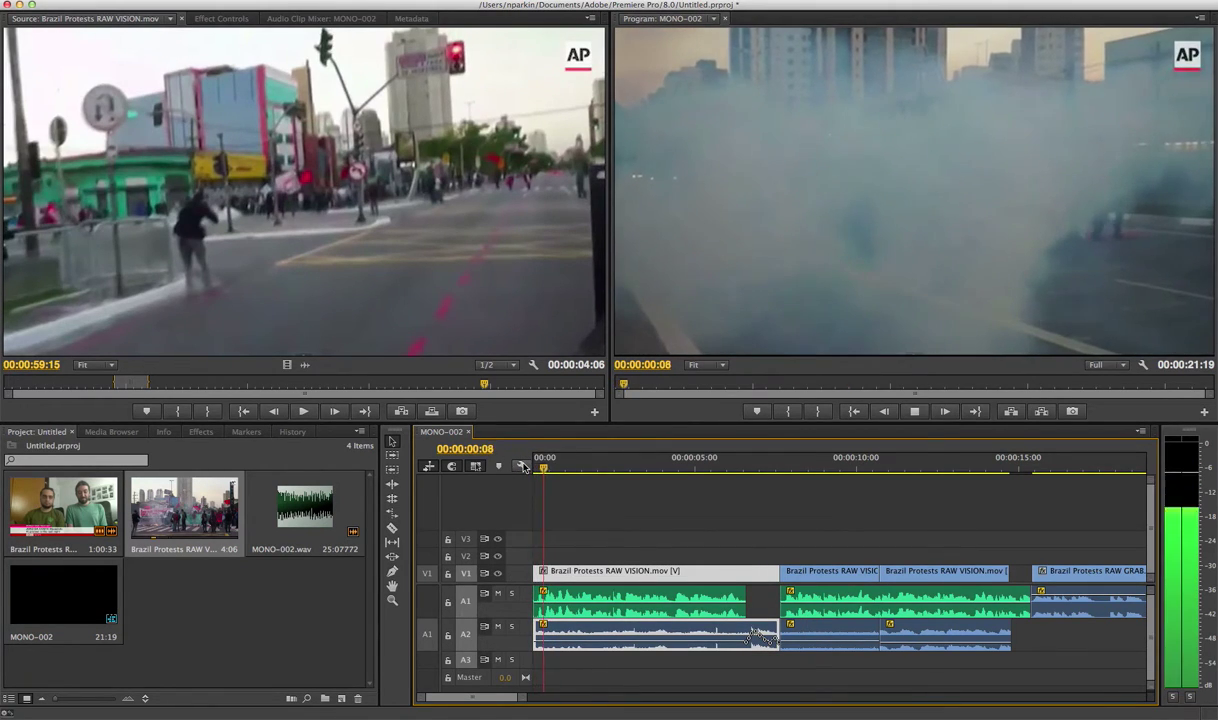
mouse_move(549, 466)
left_mouse_down()
mouse_move(525, 470)
mouse_move(535, 469)
left_mouse_up()
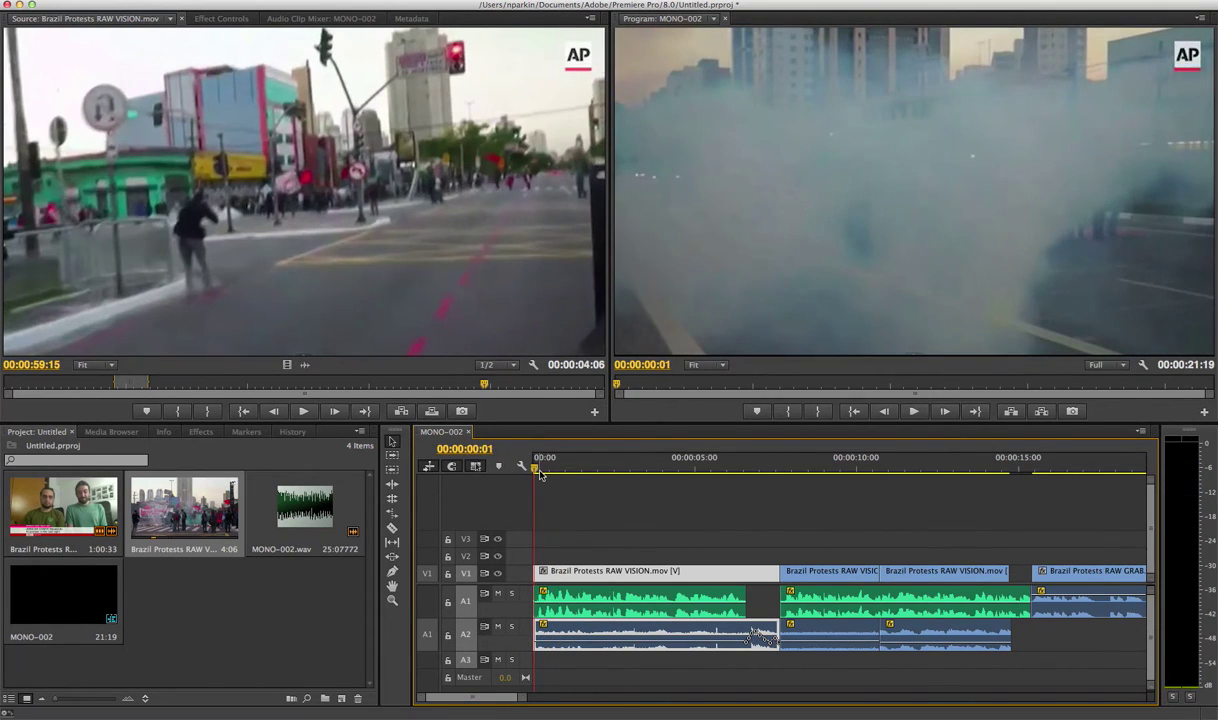
key("space")
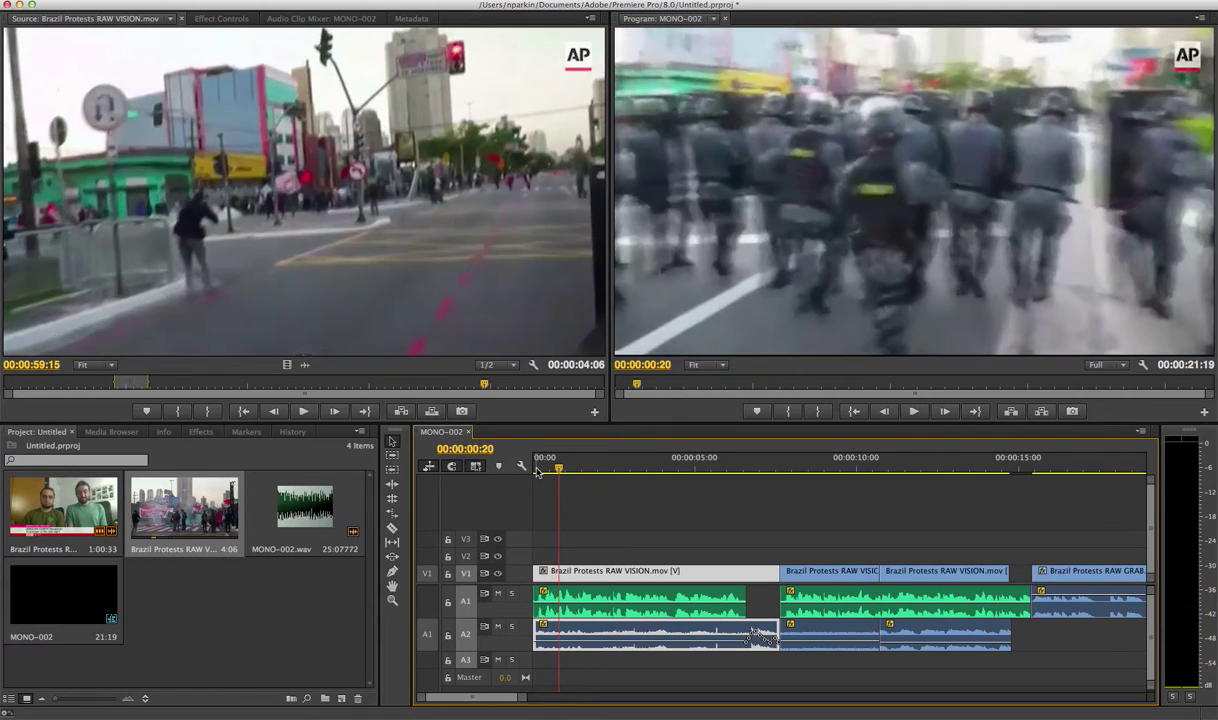
left_click_drag(541, 468, 552, 469)
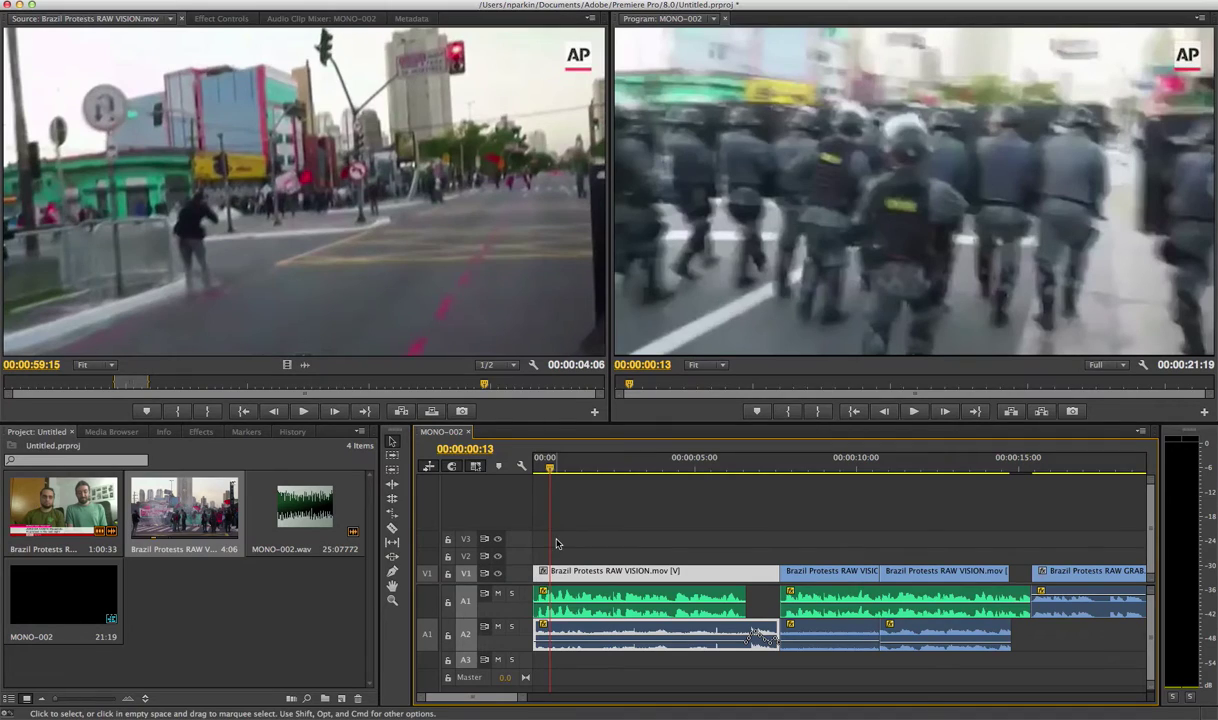
left_click_drag(562, 538, 533, 662)
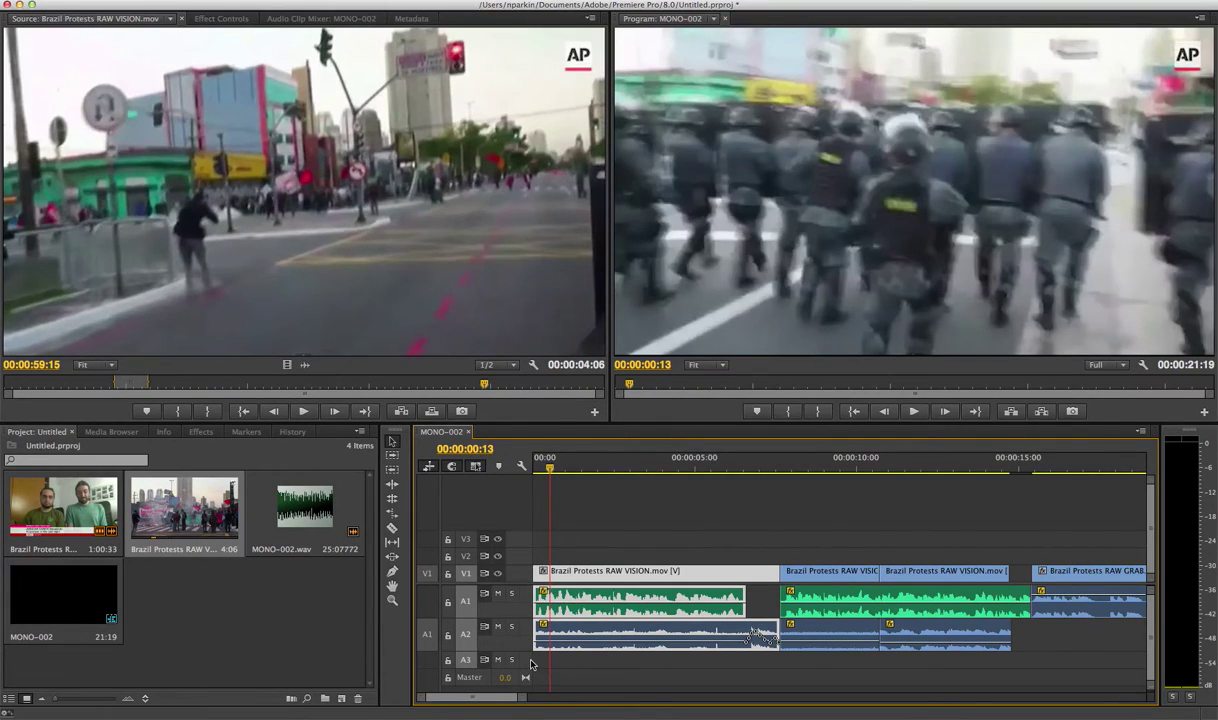
left_click(618, 672)
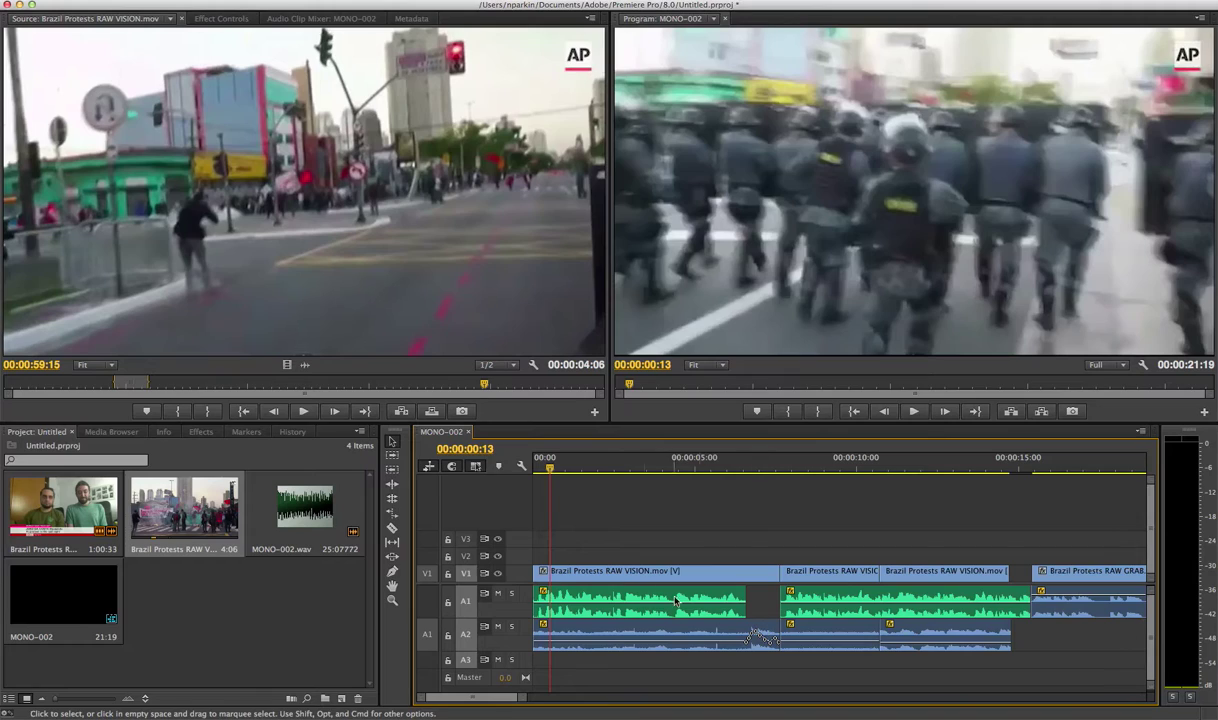
Step: Trim the start of the first RAW VISION clip and its linked audio to 00:00:02:20, leaving a gap at the sequence start
left_click(545, 570)
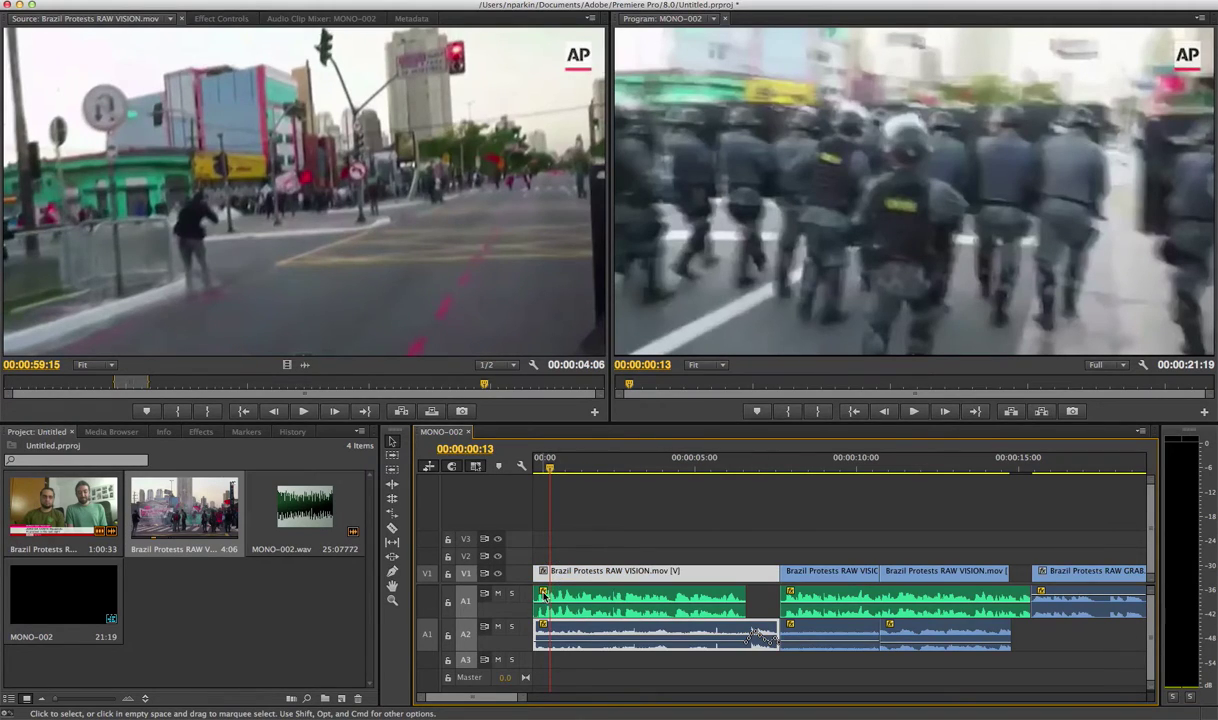
left_click(537, 466)
left_click_drag(537, 466, 549, 466)
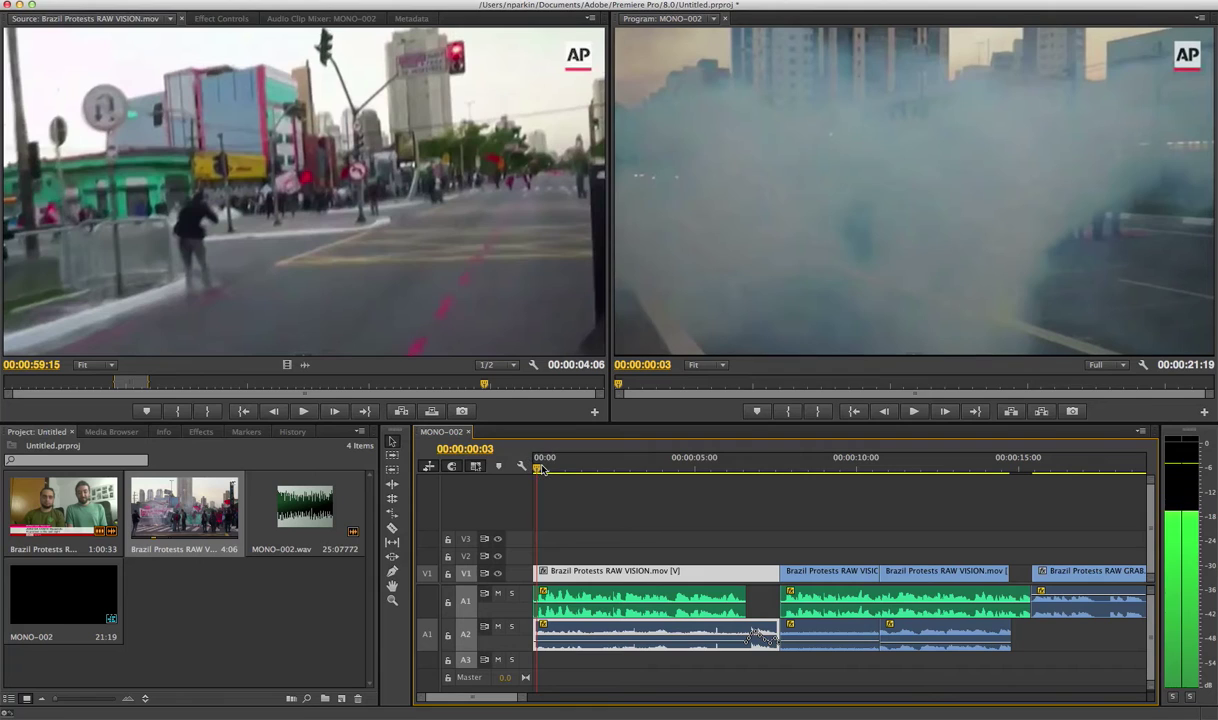
left_click(538, 469)
left_click_drag(545, 477, 623, 469)
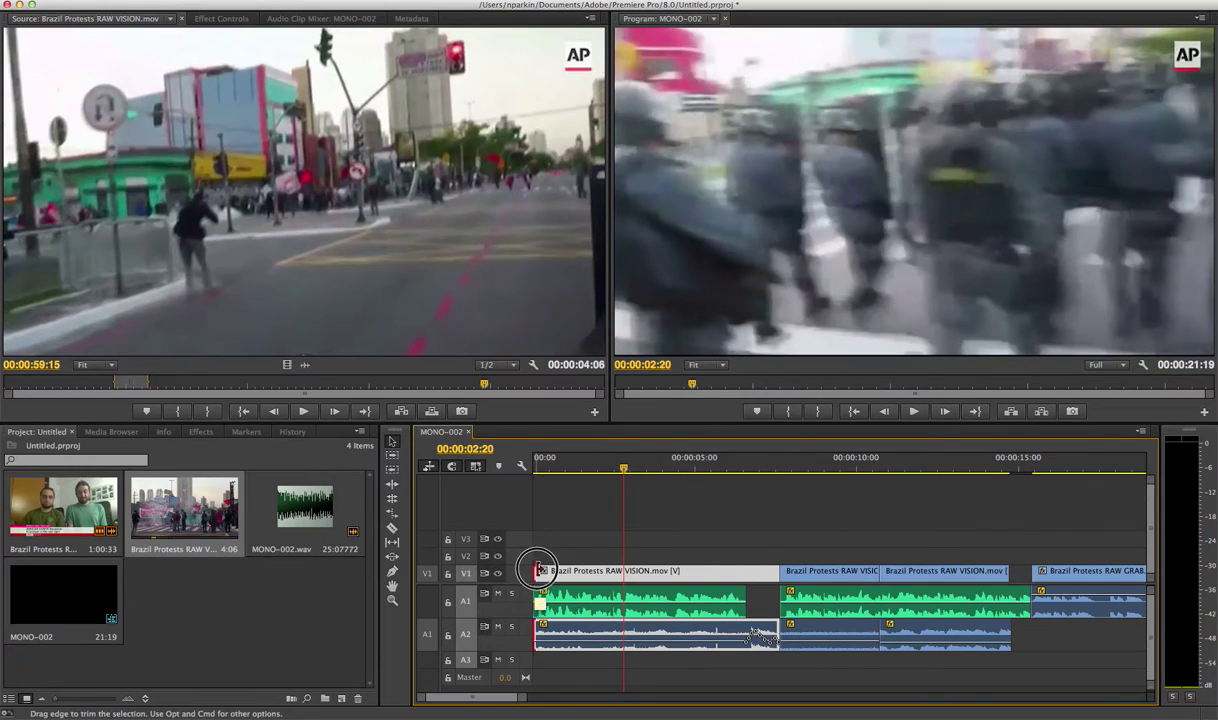
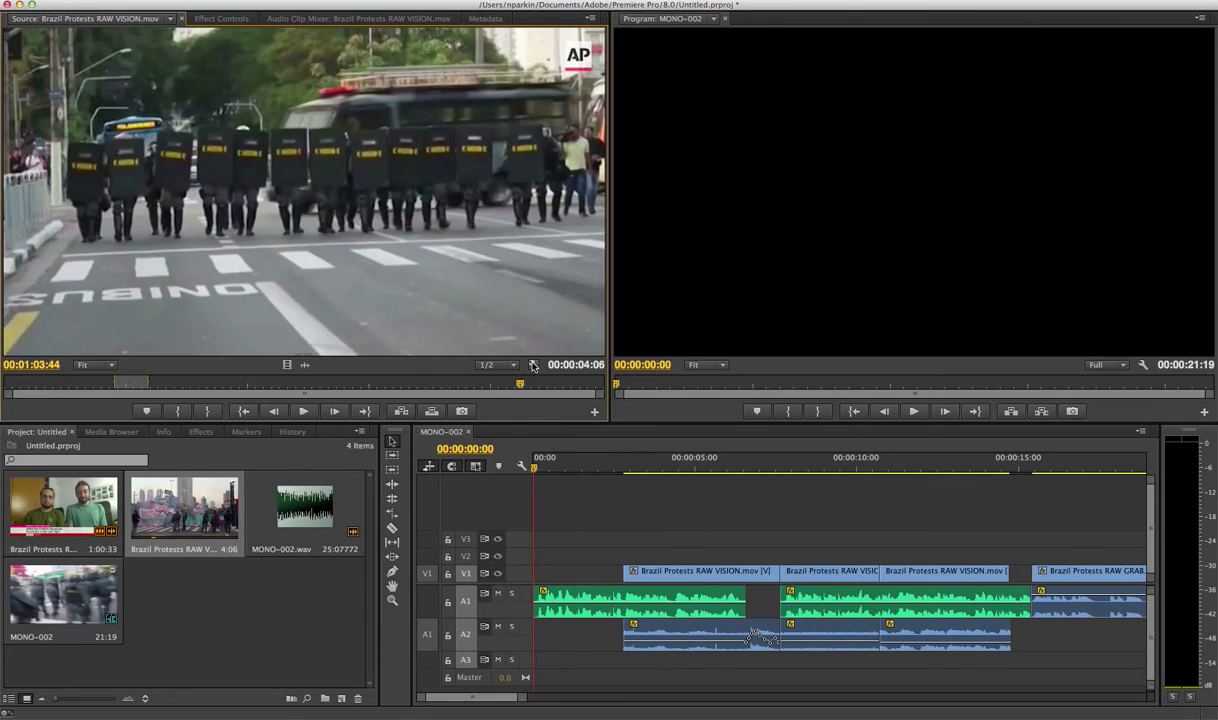
Step: Mark a new source range in Brazil Protests RAW VISION.mov from 00:01:03:44 to 00:01:07:28, covering the advancing riot police line
key("alt+x")
key("space")
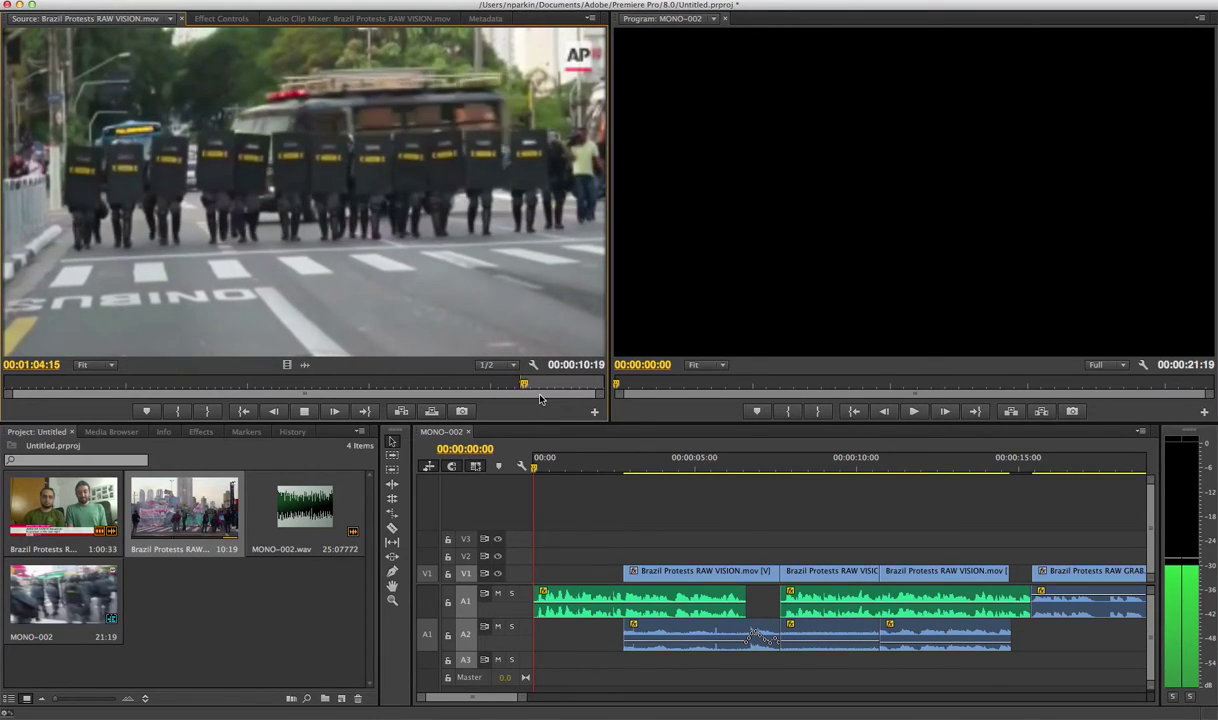
key("space")
key("j")
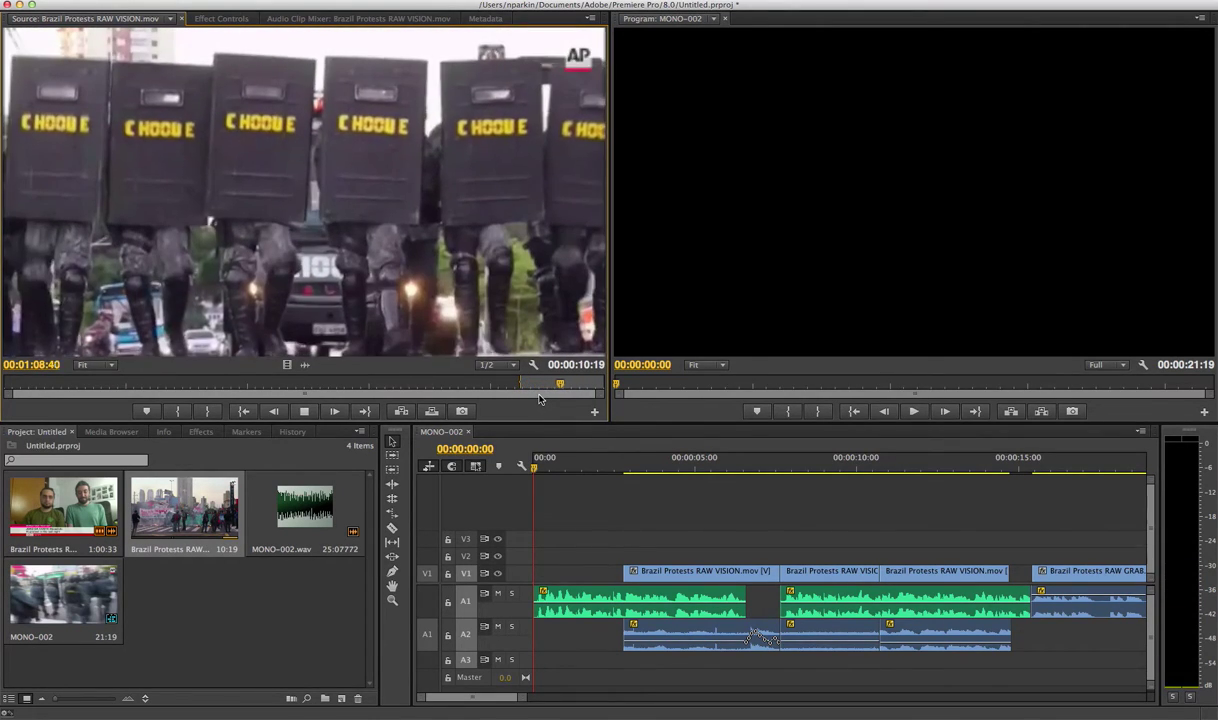
key("o")
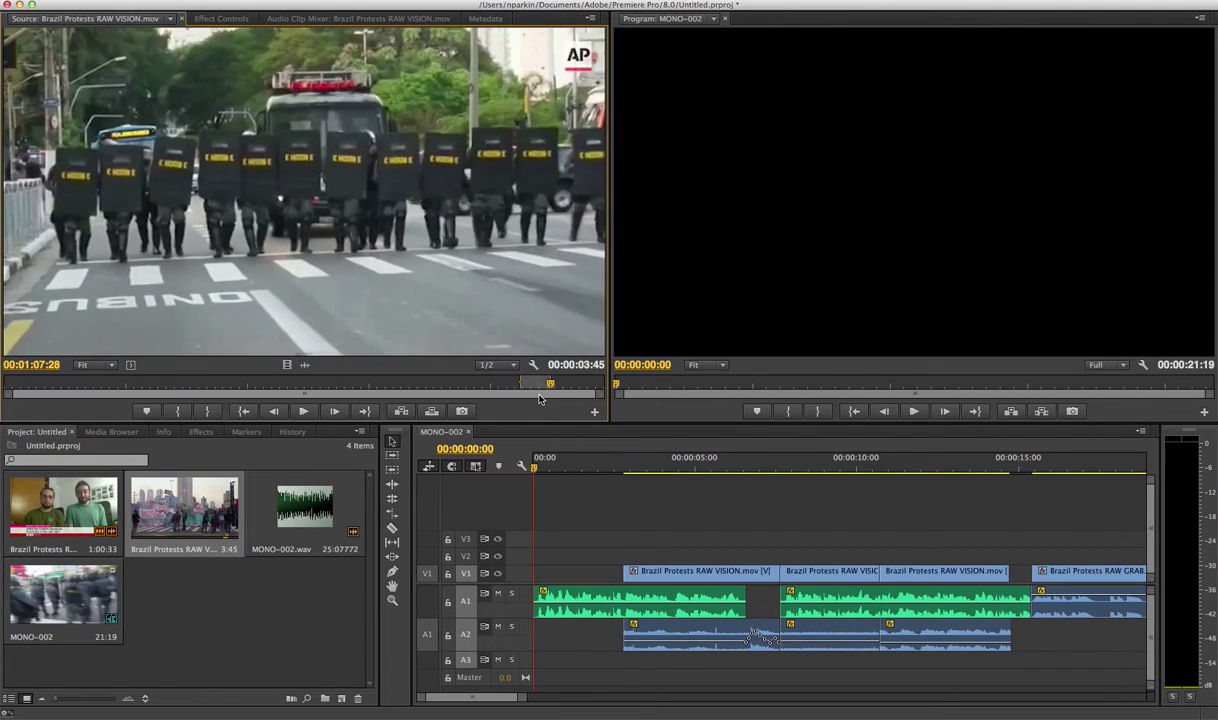
Step: Overwrite the marked riot police shot onto V1 and A2 from the start of the sequence, filling the opening gap
left_click(515, 449)
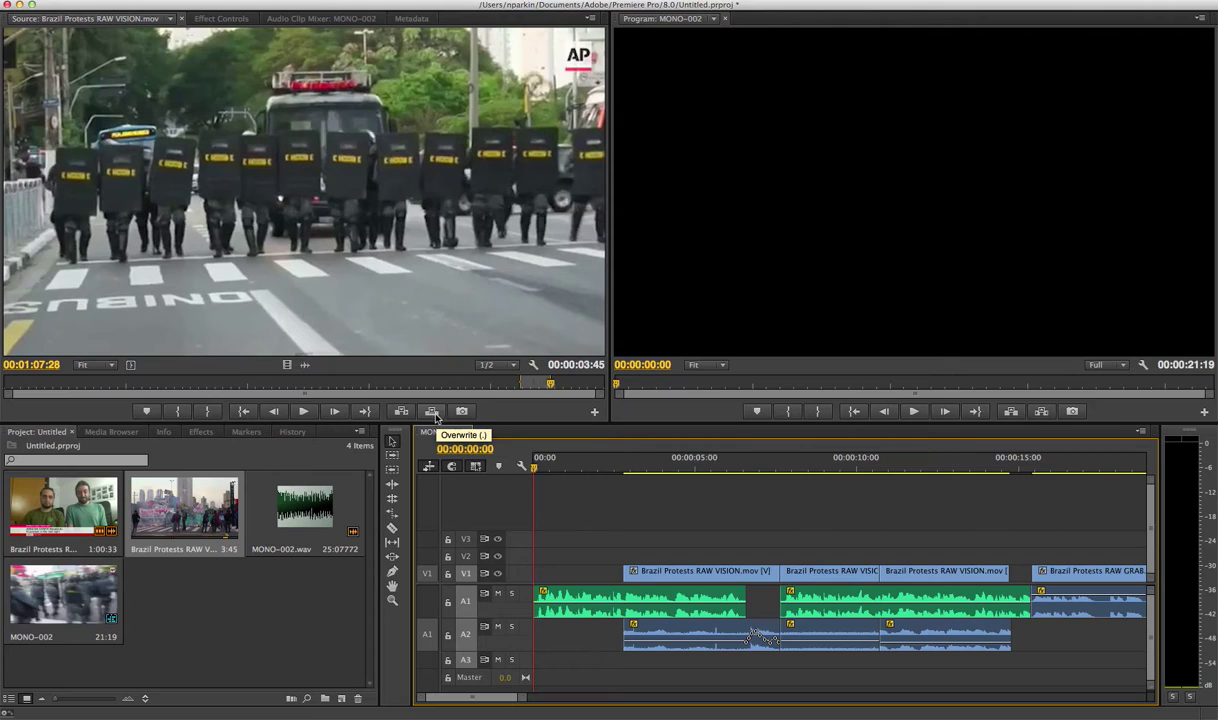
left_click(588, 572)
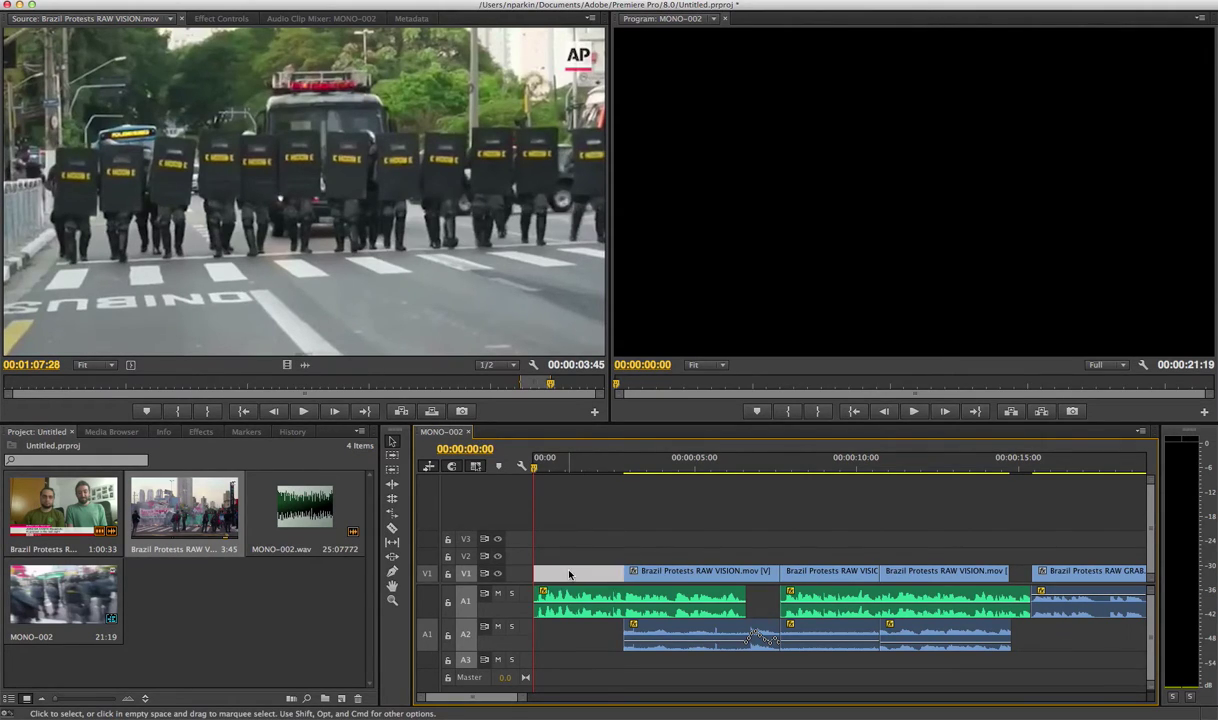
left_click(664, 571)
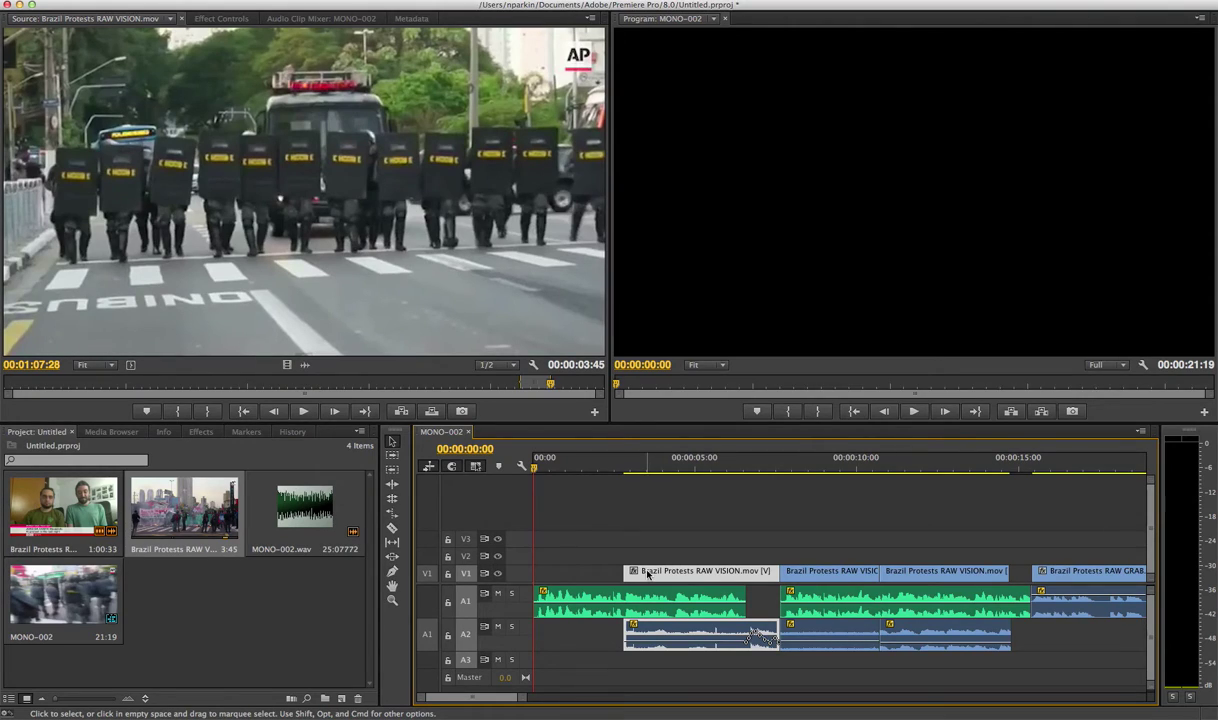
left_click(588, 573)
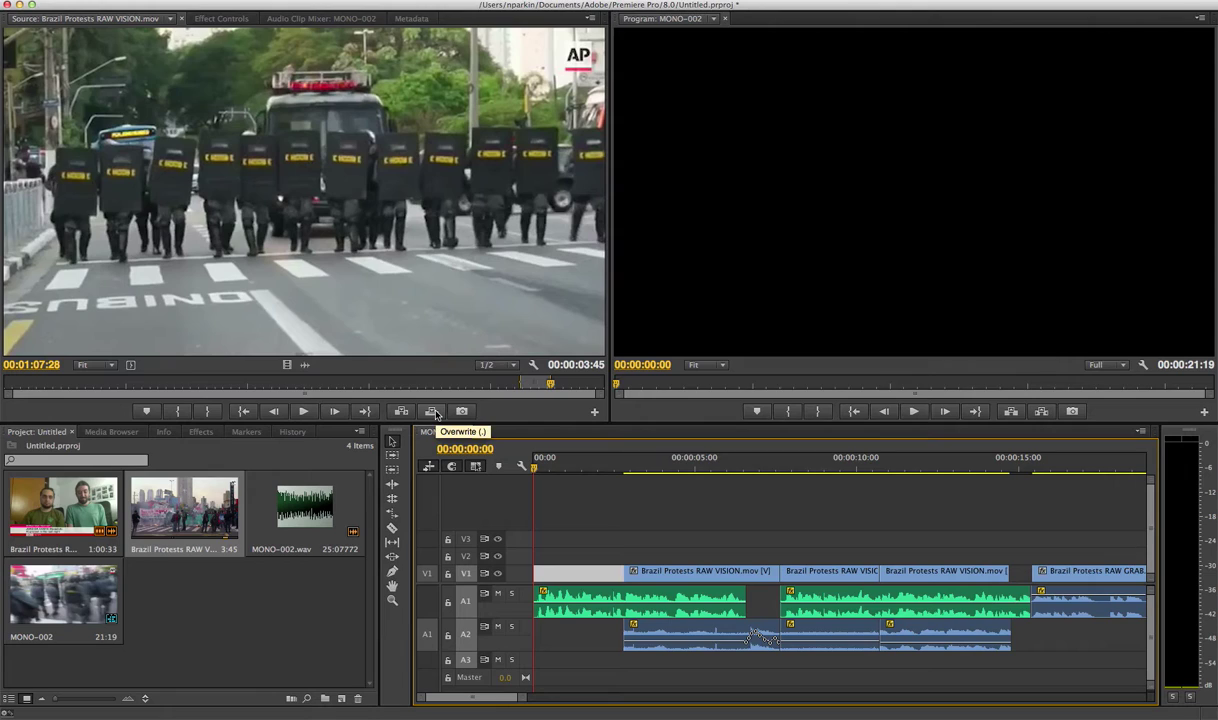
left_click(433, 412)
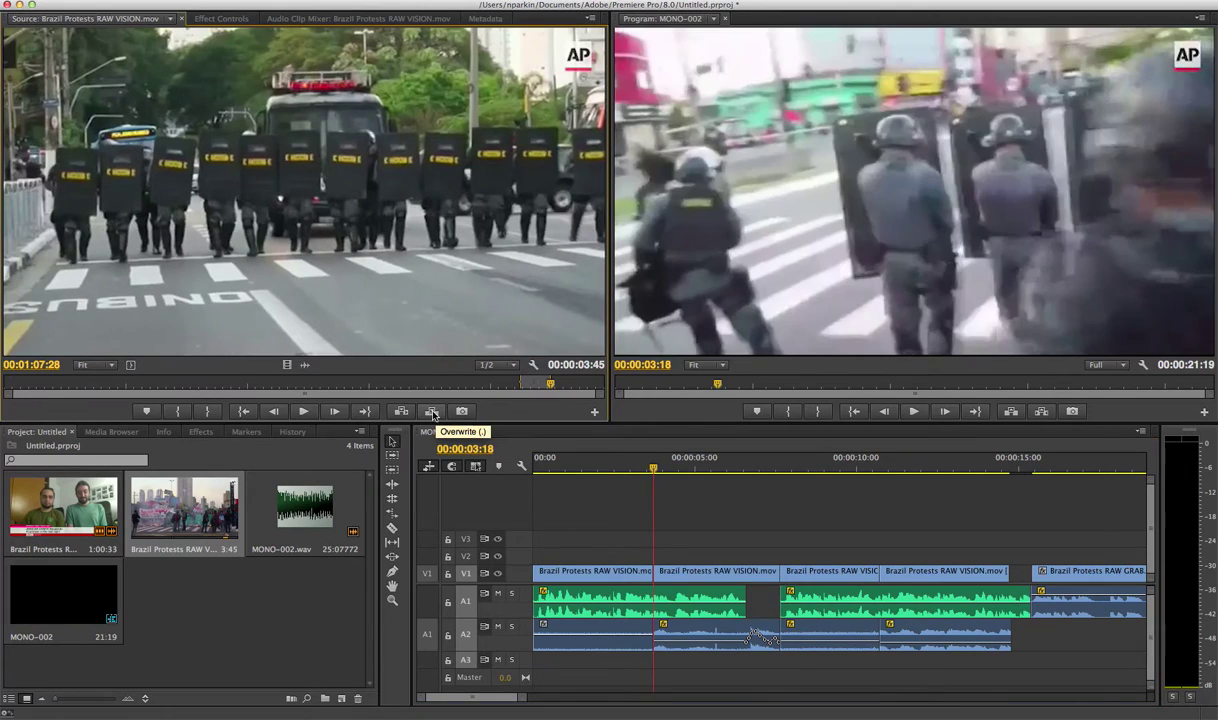
left_click(670, 573)
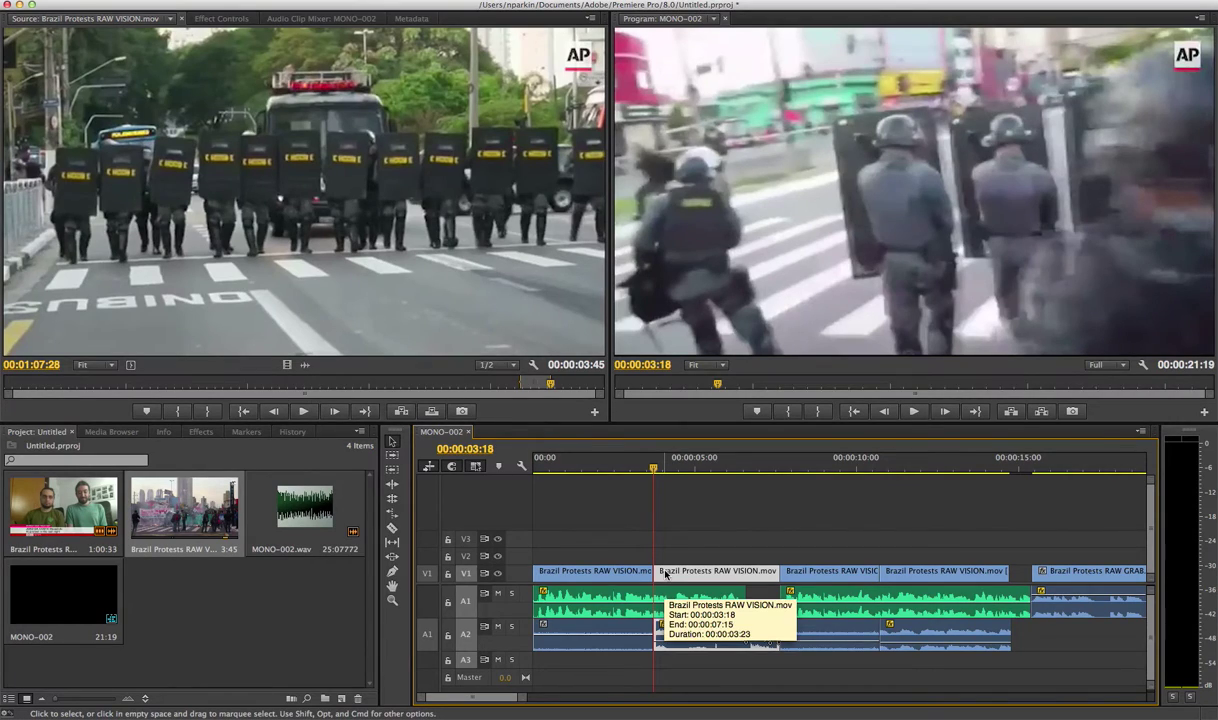
left_click(641, 578)
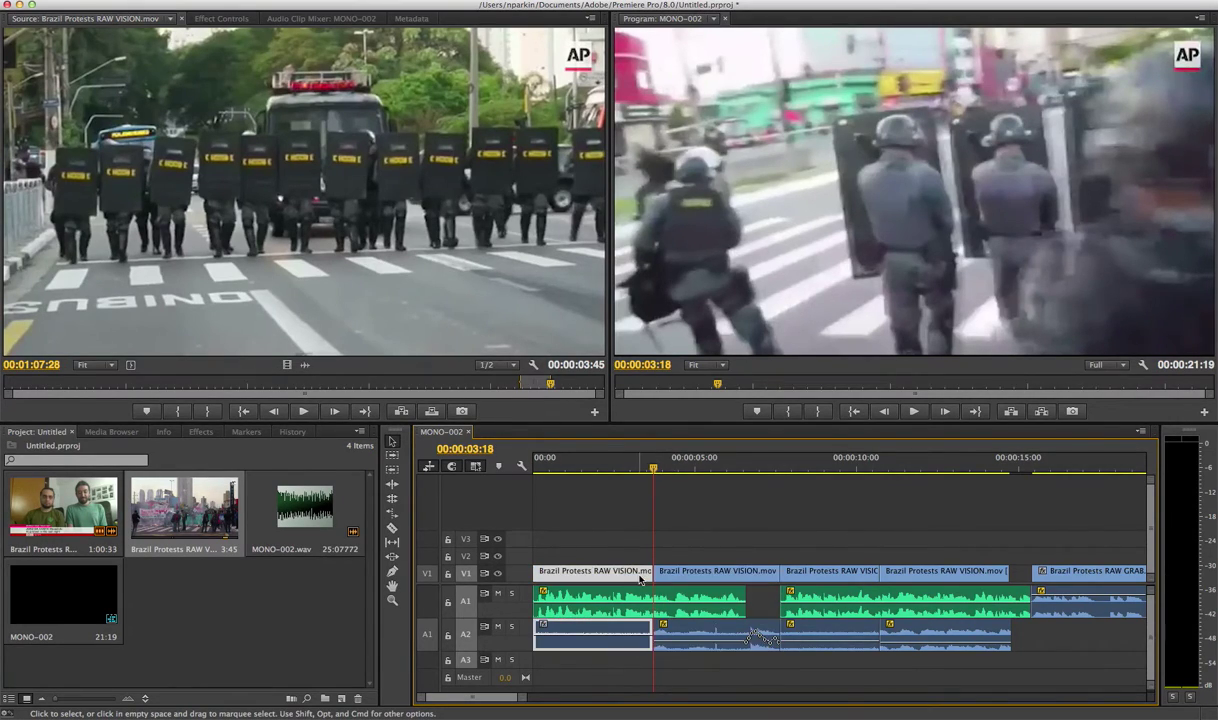
Step: Undo the riot police overwrite and mark a sequence range from 00:00:00:00 to 00:00:02:20 across the opening gap
key("Delete")
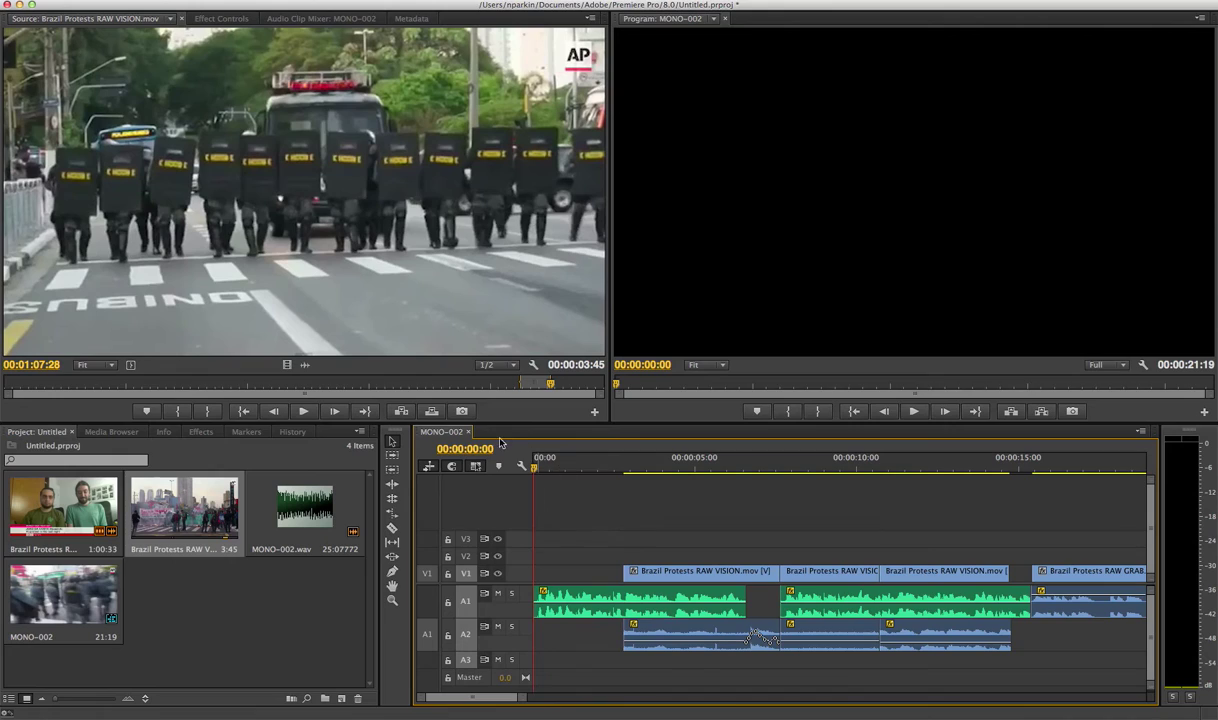
left_click(436, 413)
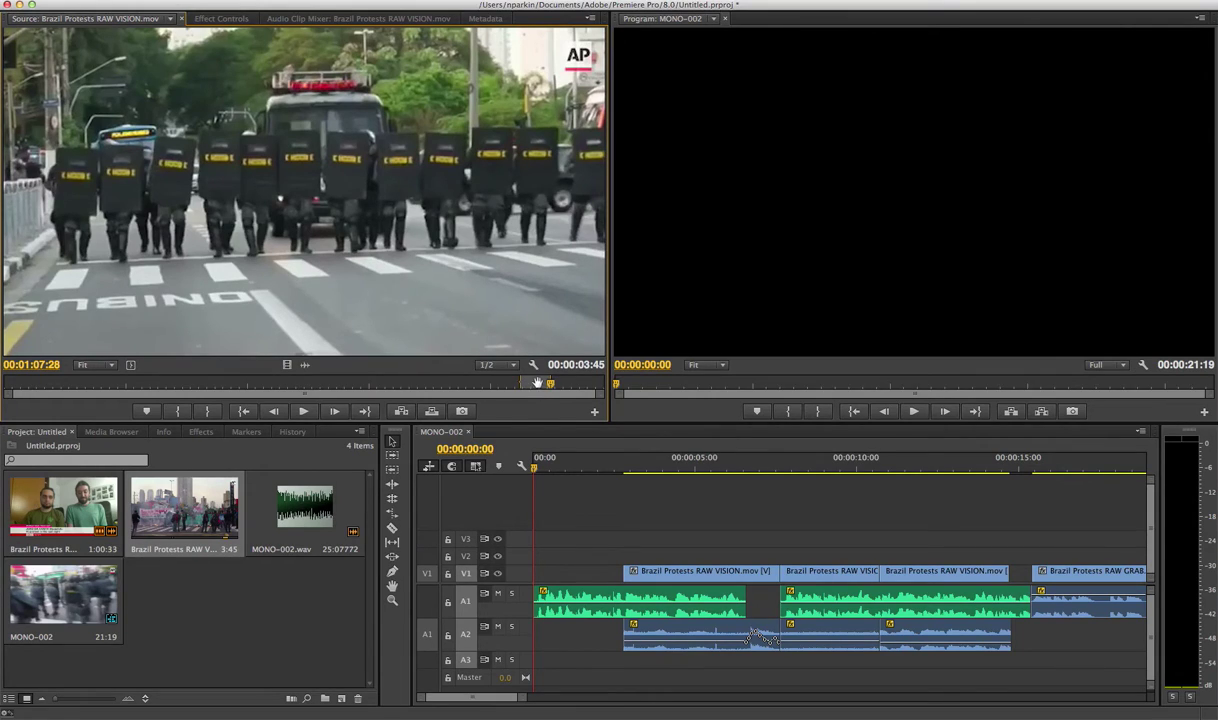
left_click(545, 535)
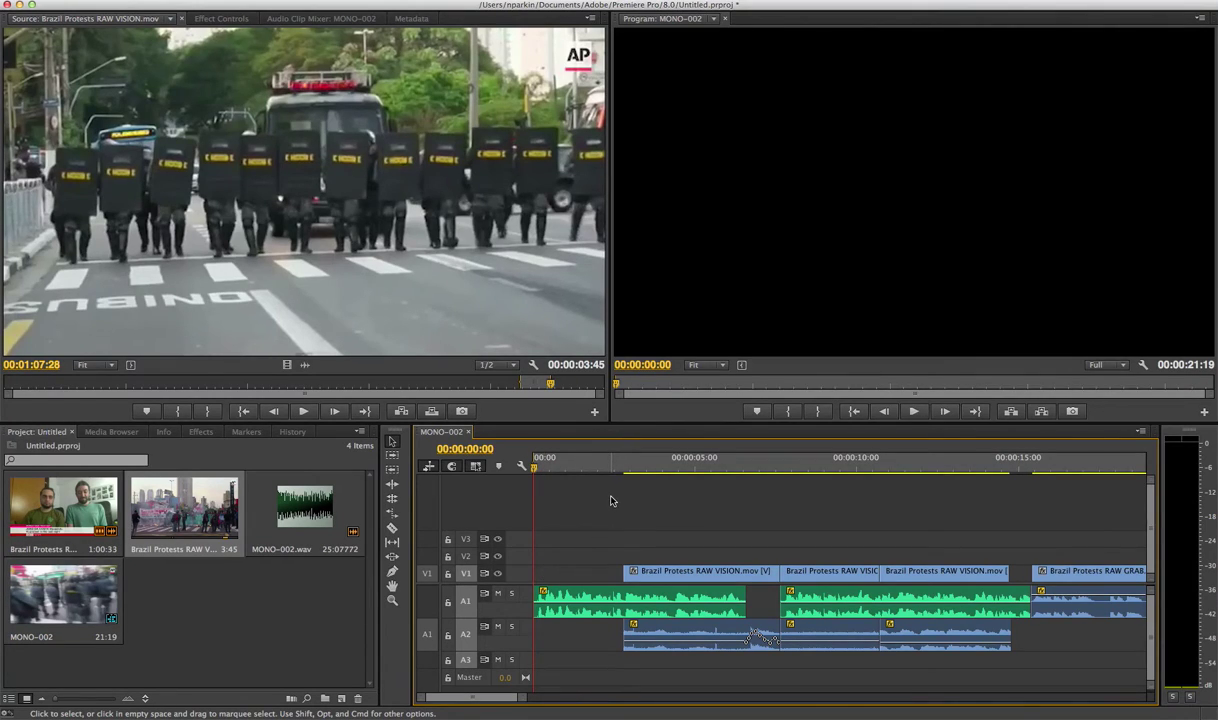
key("Down")
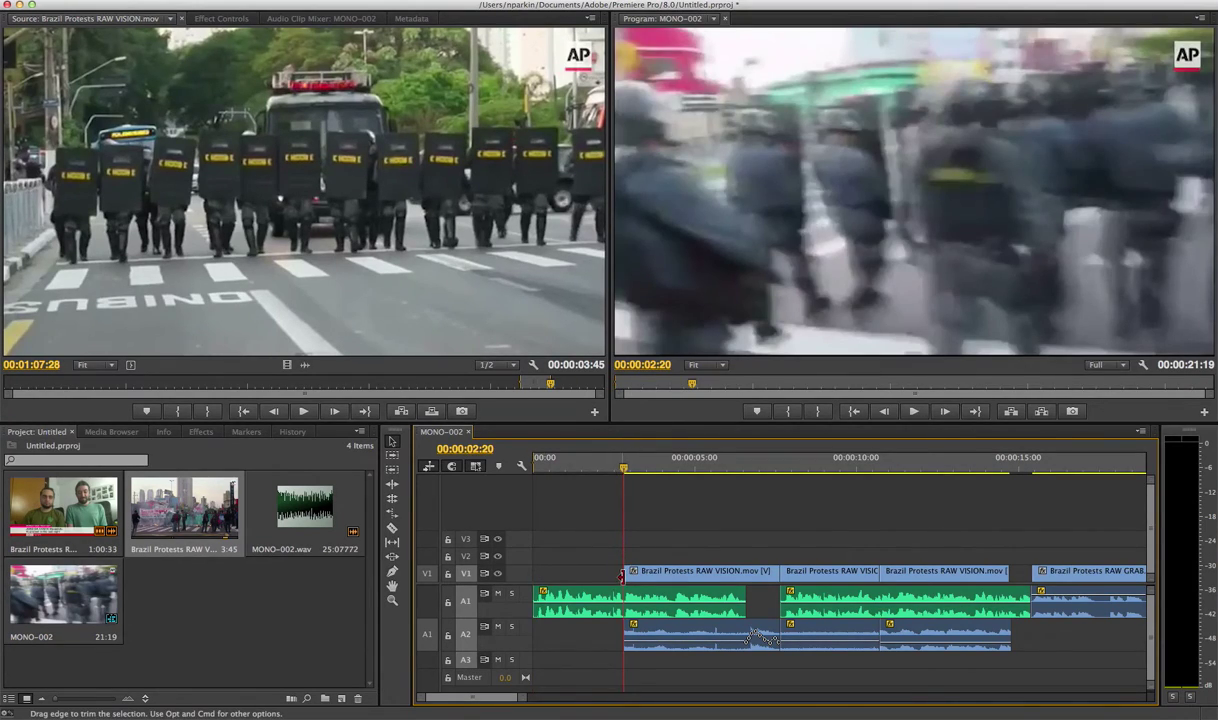
key("o")
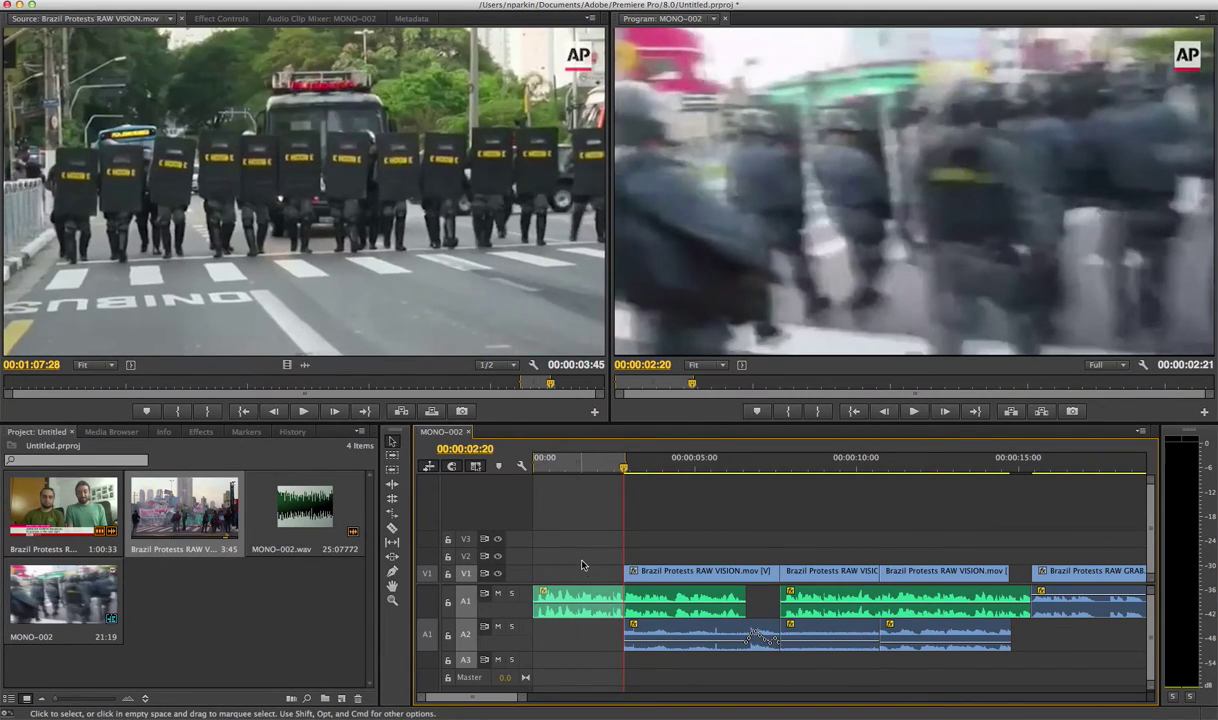
Step: Overwrite the marked riot police shot into the opening range, resolving the length mismatch with Ignore Source Out Point
left_click(431, 416)
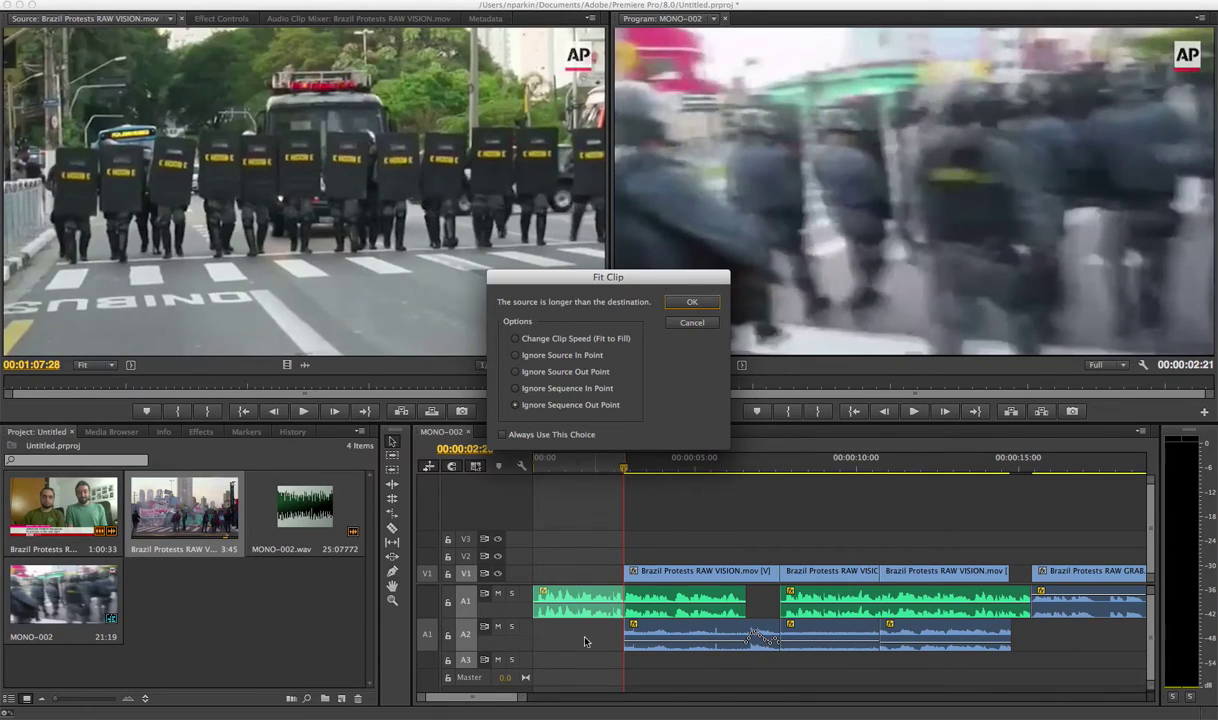
left_click(538, 362)
left_click(535, 374)
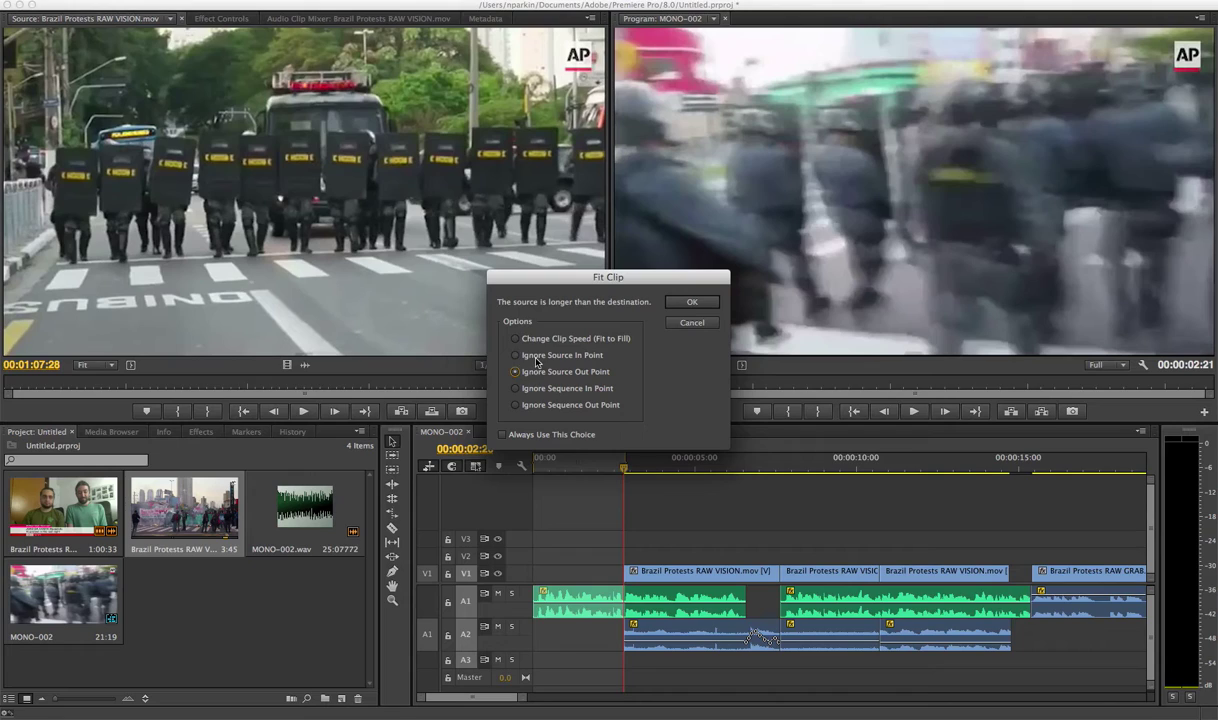
left_click(688, 302)
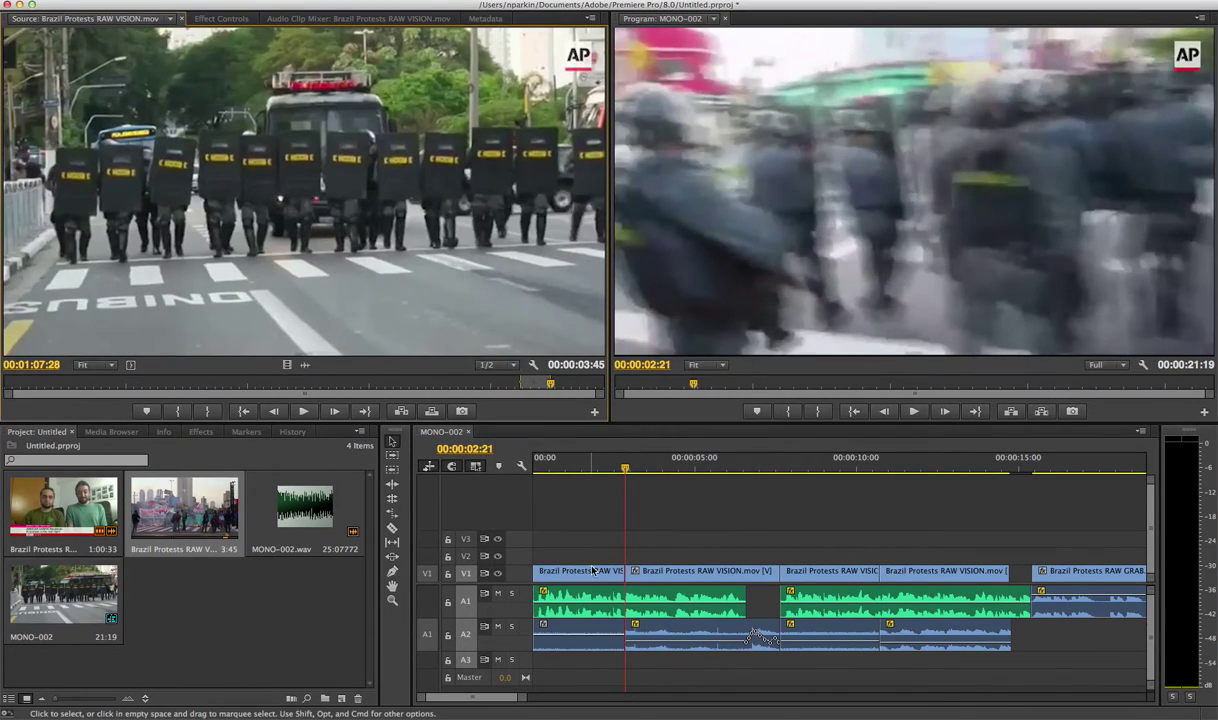
Step: Select the new opening shot and play the sequence from its start through the cut into the burning barricade shot
left_click(600, 632)
left_click(600, 632)
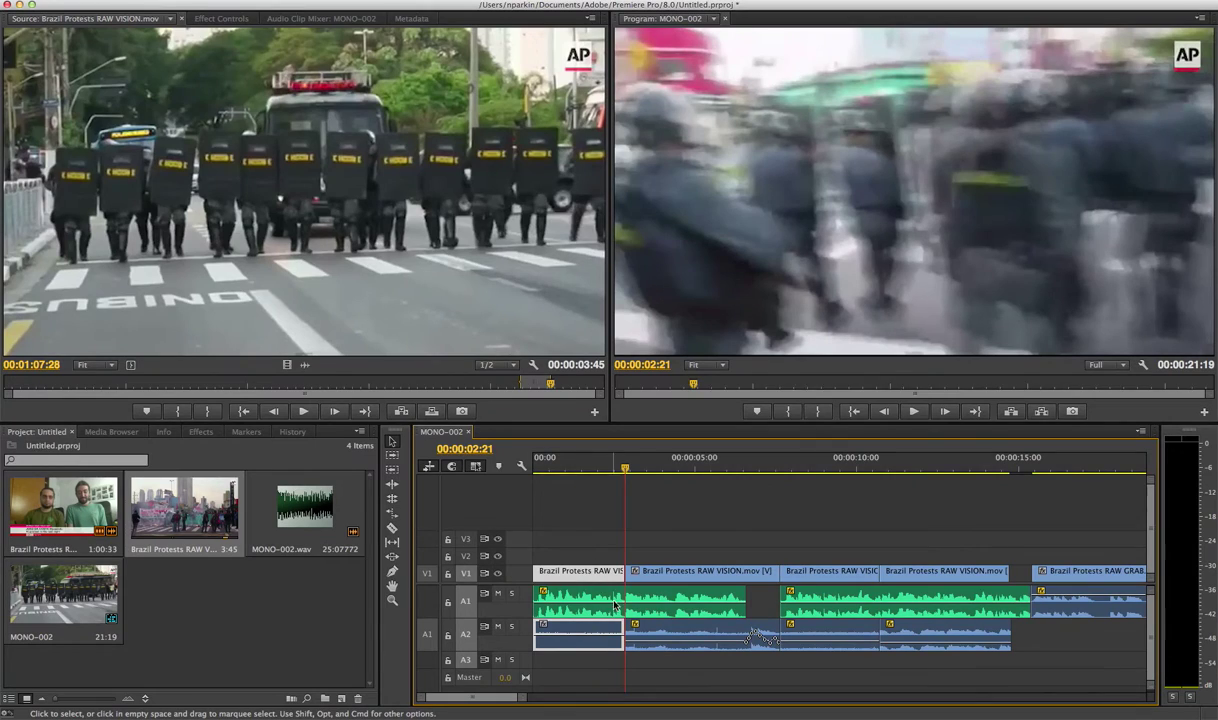
key("Home")
key("space")
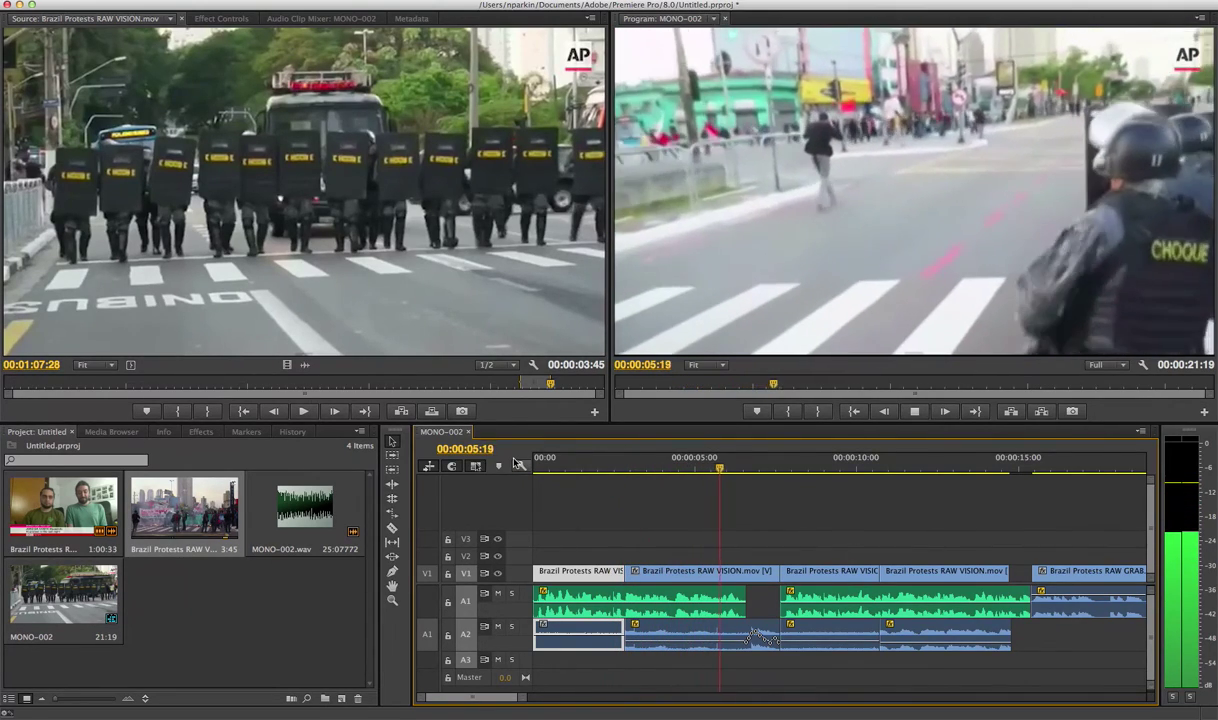
key("space")
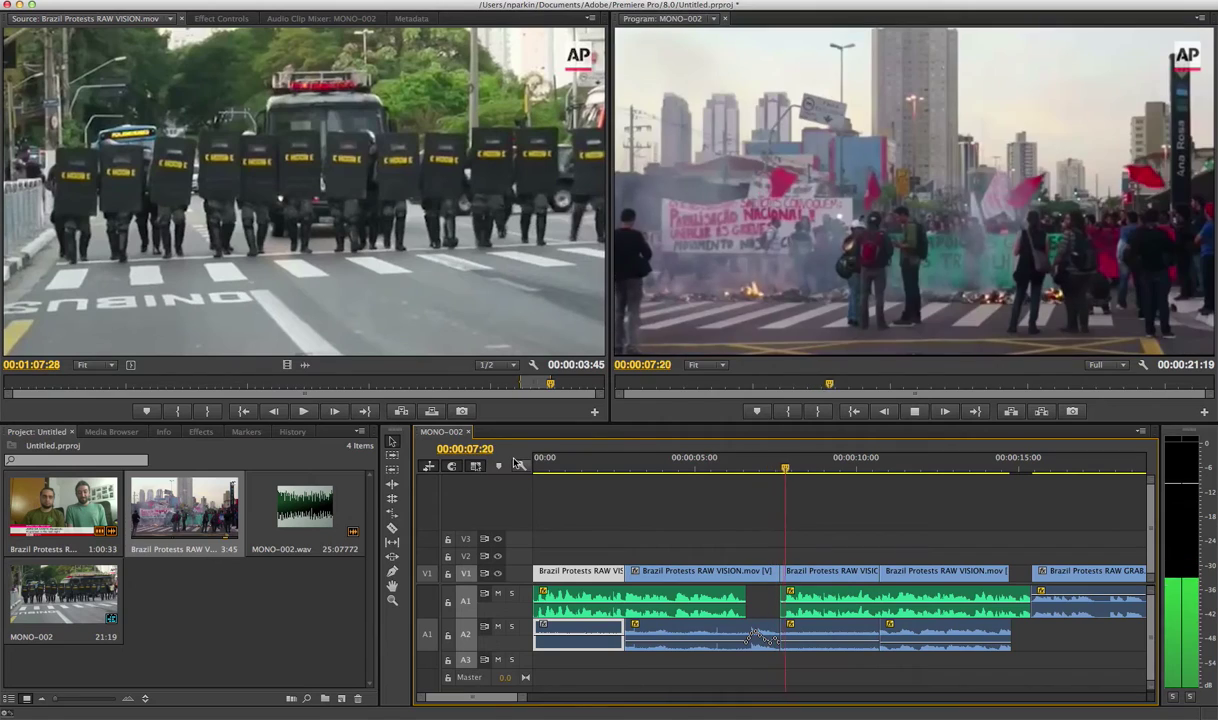
Step: Deselect the timeline clips and undo the fitted overwrite, reopening the marked gap at the sequence start
left_click(760, 636)
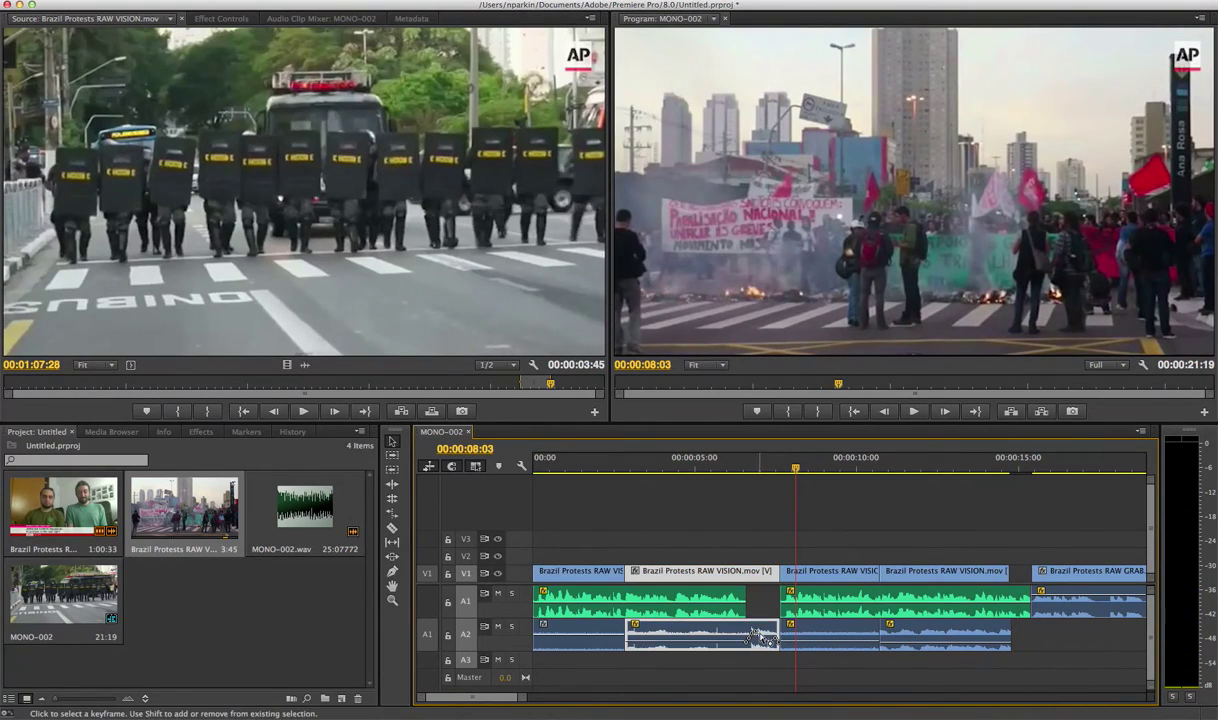
left_click(577, 572)
left_click(591, 543)
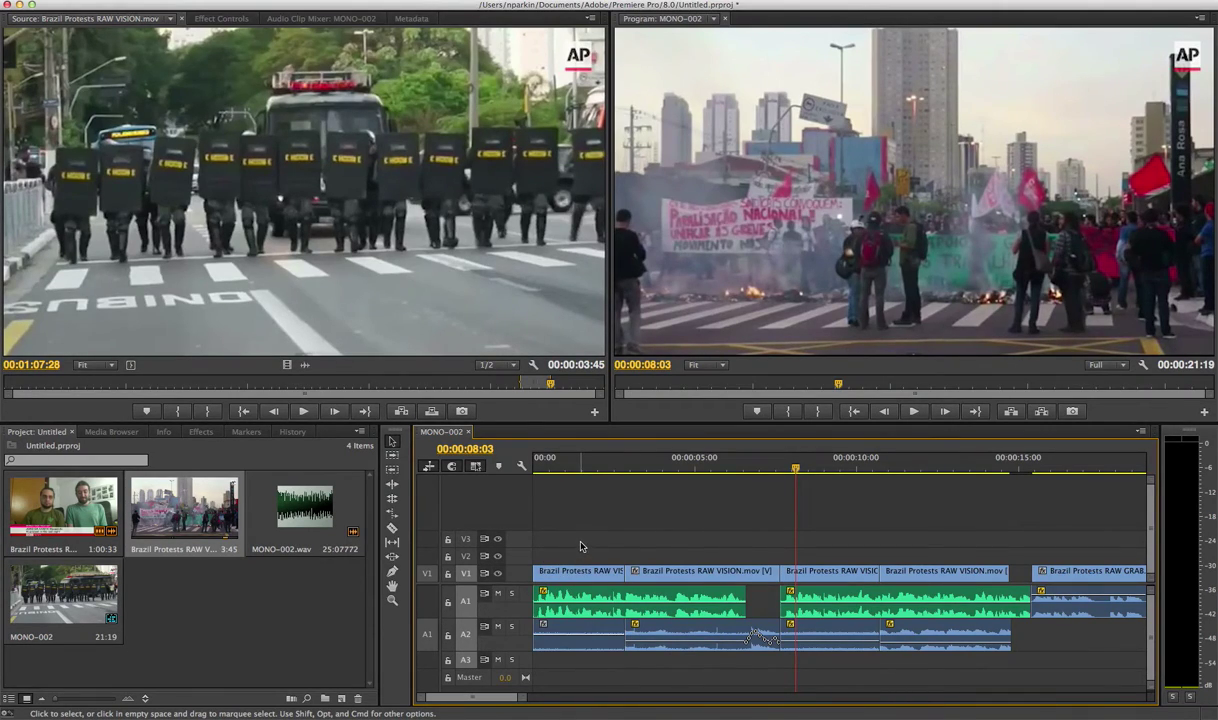
key("super+z")
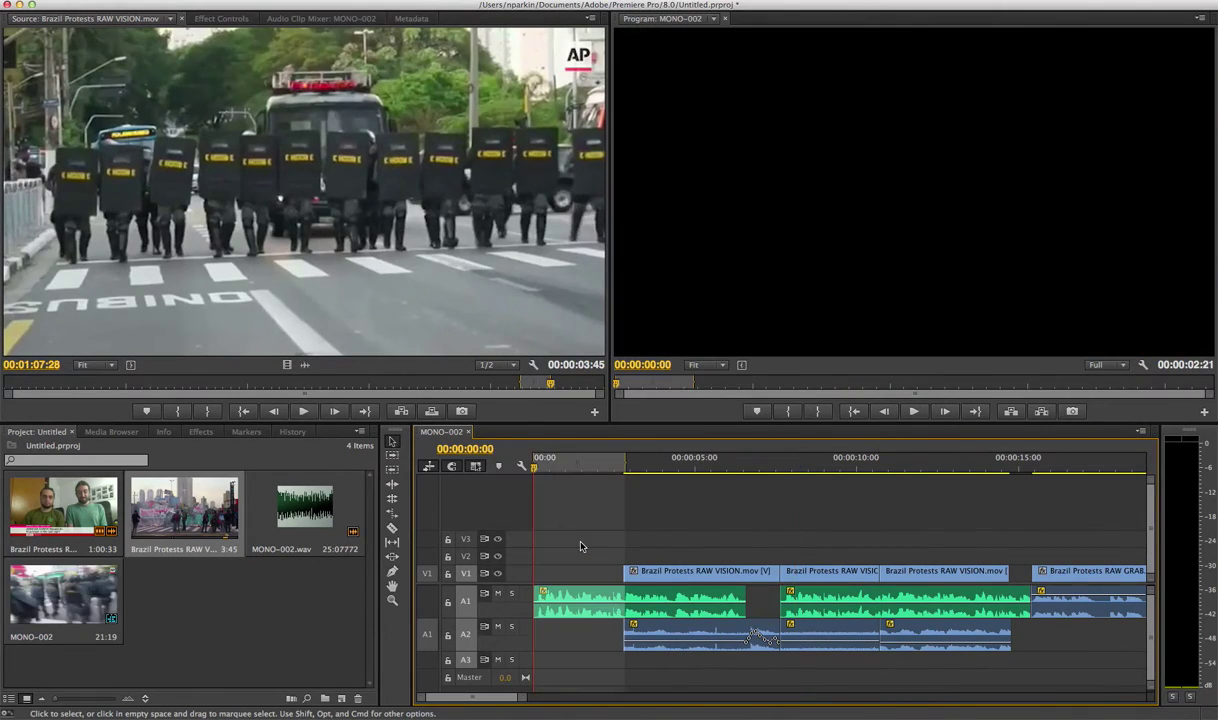
Step: Overwrite the riot police shot into the marked gap again, choosing Ignore Source Out Point in Fit Clip so its marked start is kept
left_click(432, 412)
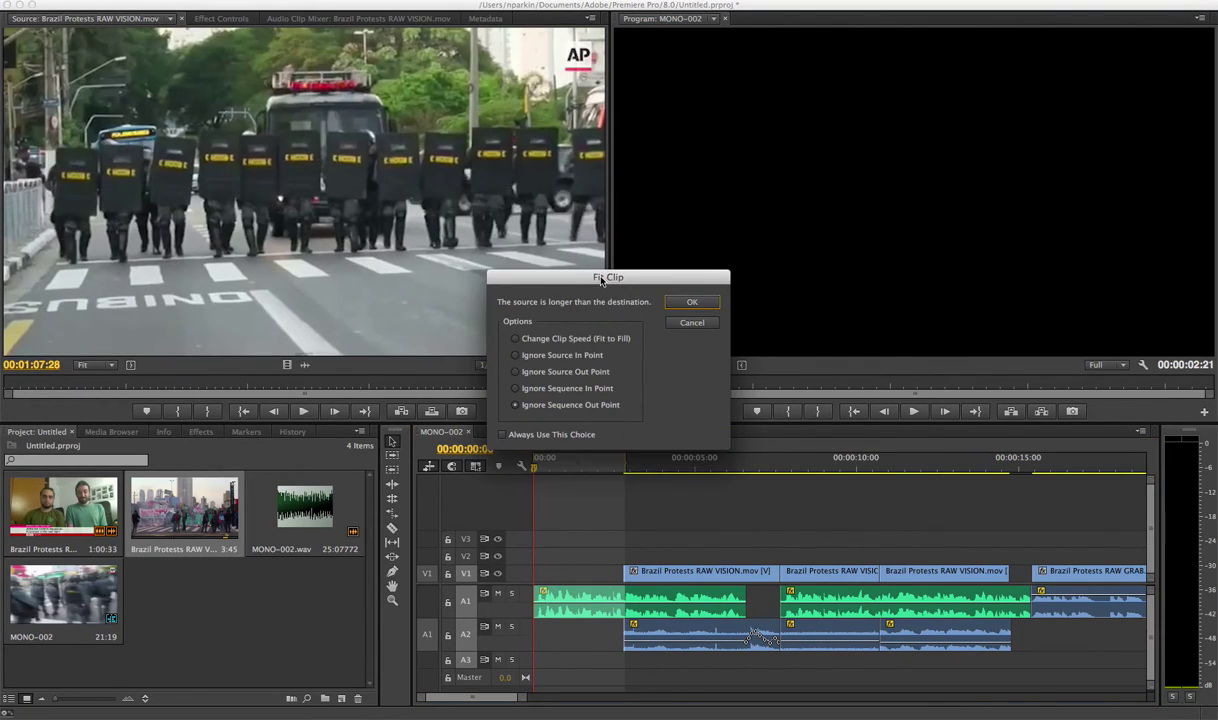
mouse_move(598, 280)
left_mouse_down()
mouse_move(614, 274)
mouse_move(571, 299)
mouse_move(598, 264)
left_mouse_up()
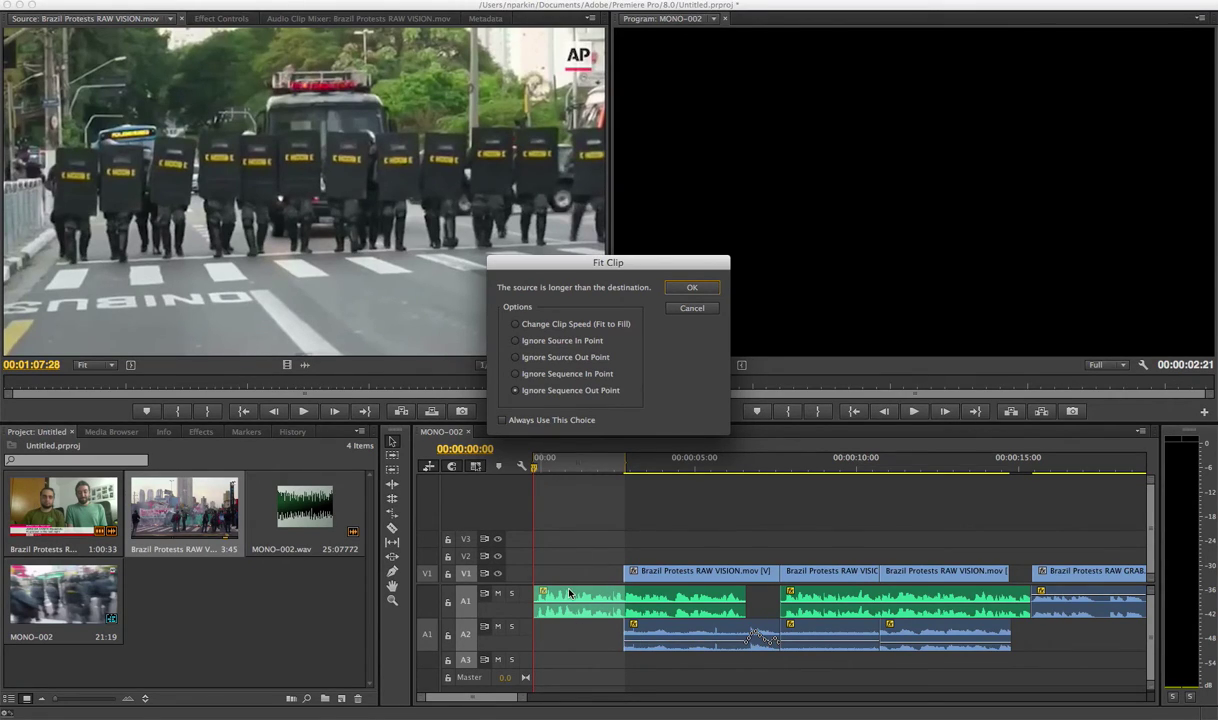
left_click(516, 341)
left_click_drag(525, 258, 632, 251)
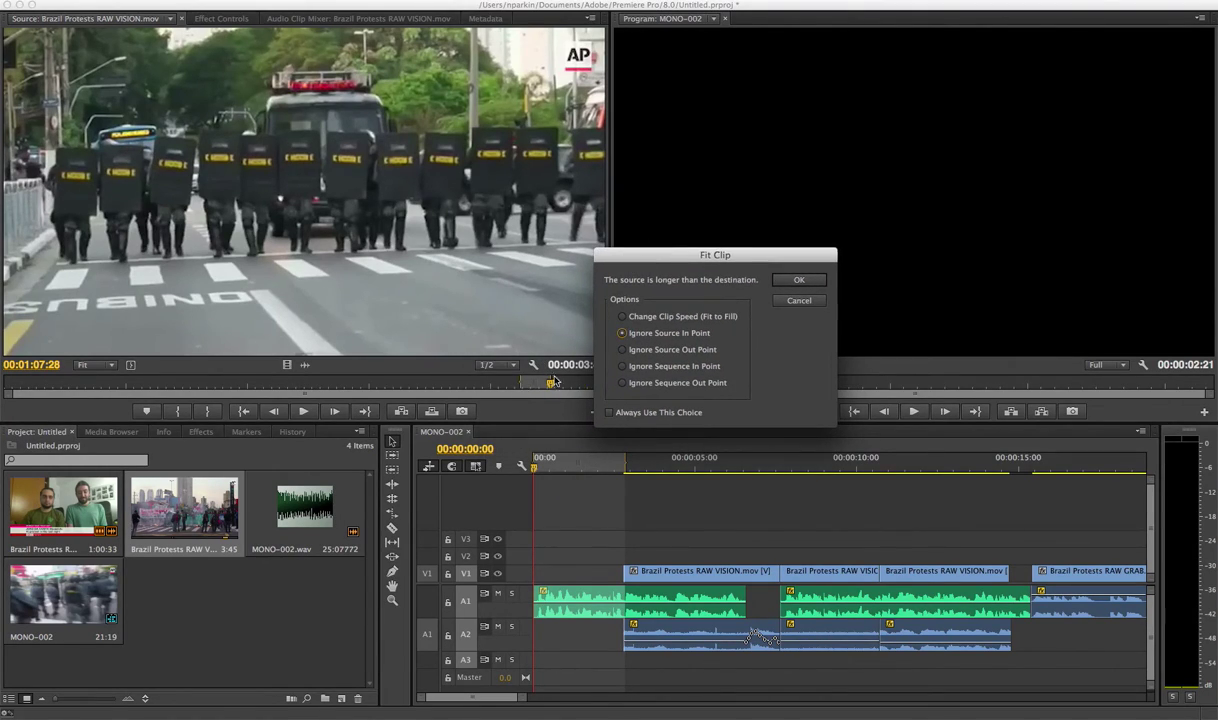
left_click(623, 349)
left_click(790, 280)
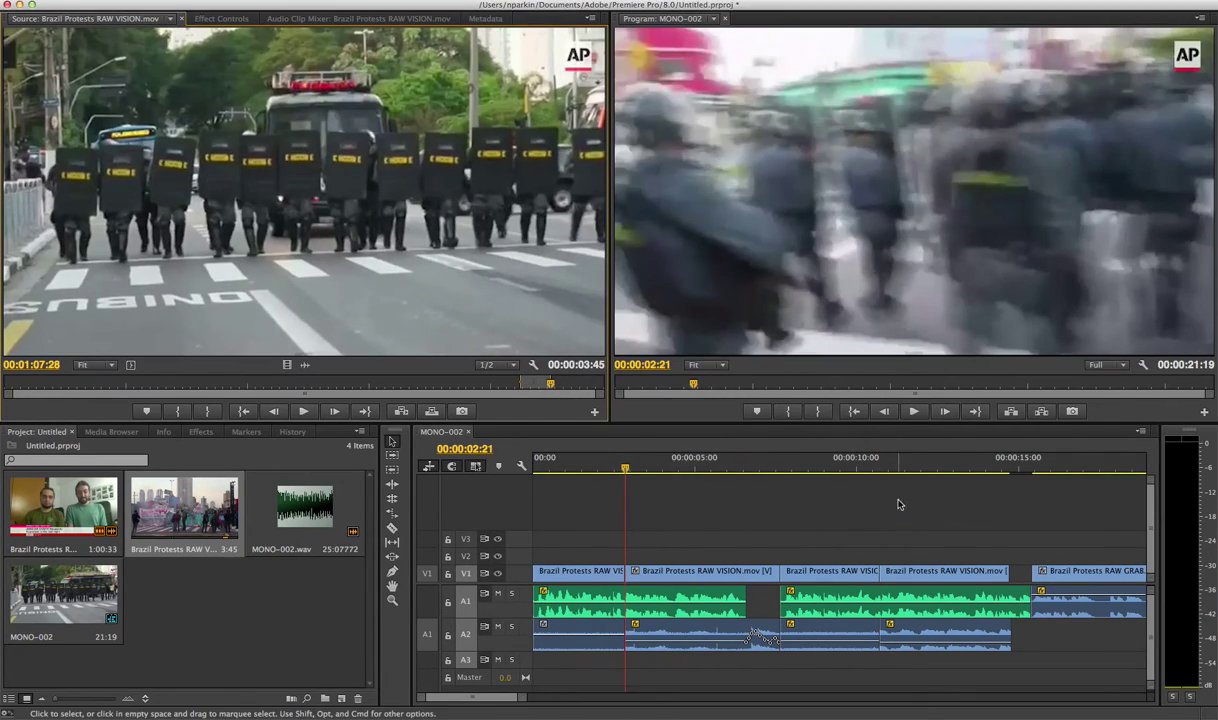
Step: Extend the end of the last RAW VISION clip and its linked audio to the start of the RAW GRAB clip, and play the cut
left_click(989, 463)
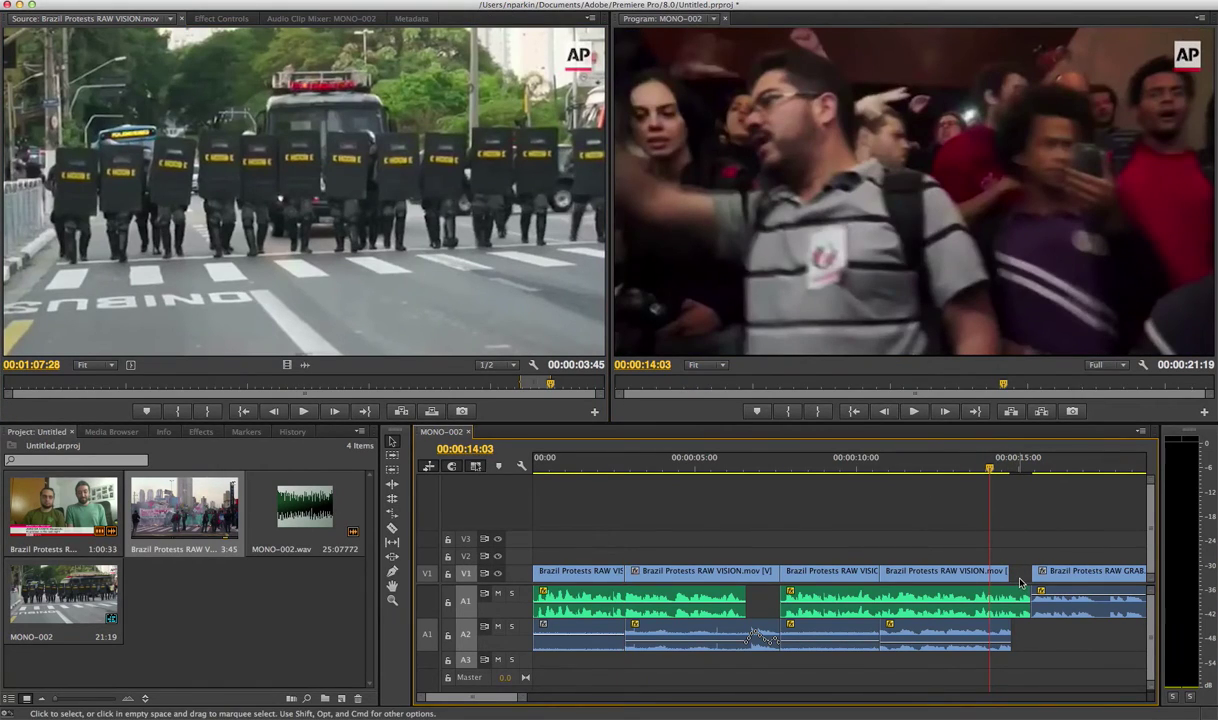
left_click_drag(1010, 573, 1032, 573)
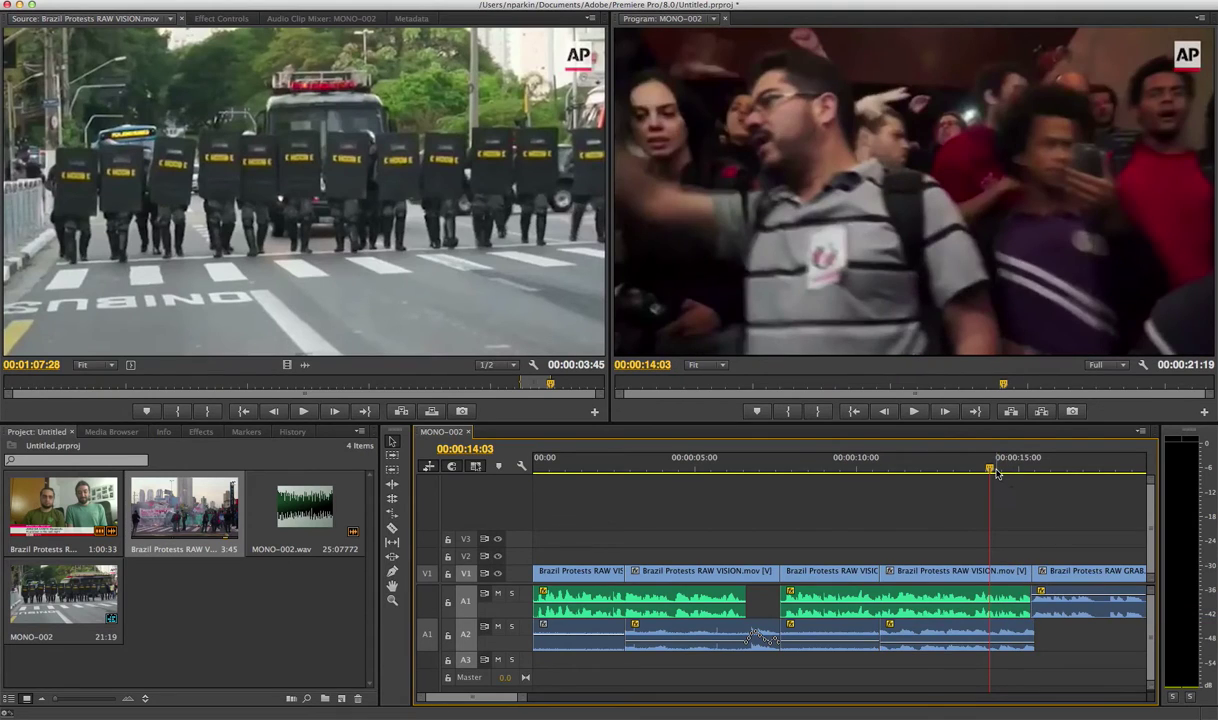
key("space")
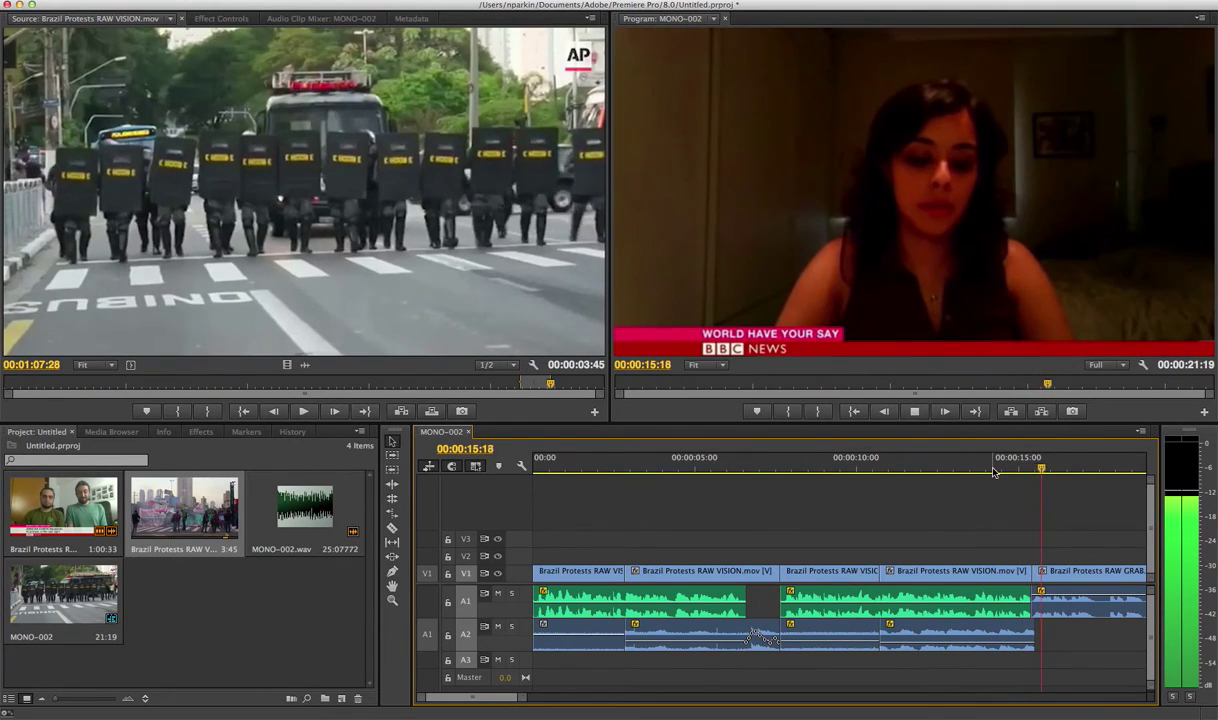
left_click(986, 470)
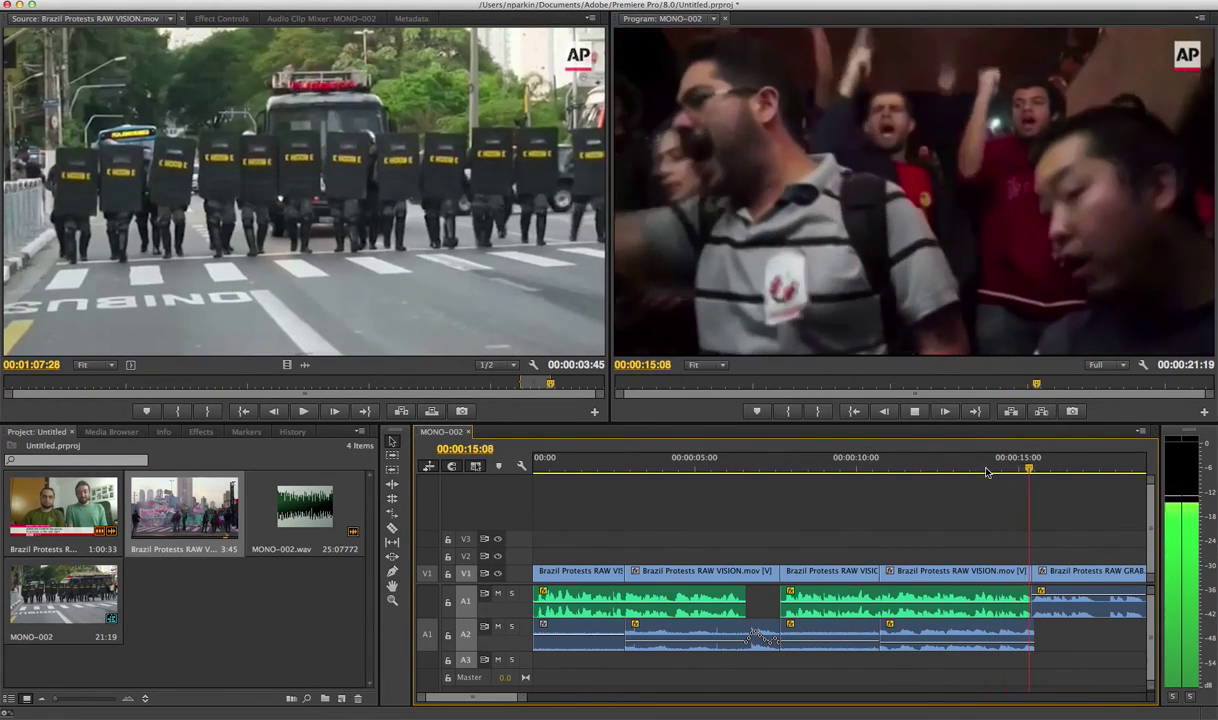
left_click_drag(984, 468, 1008, 470)
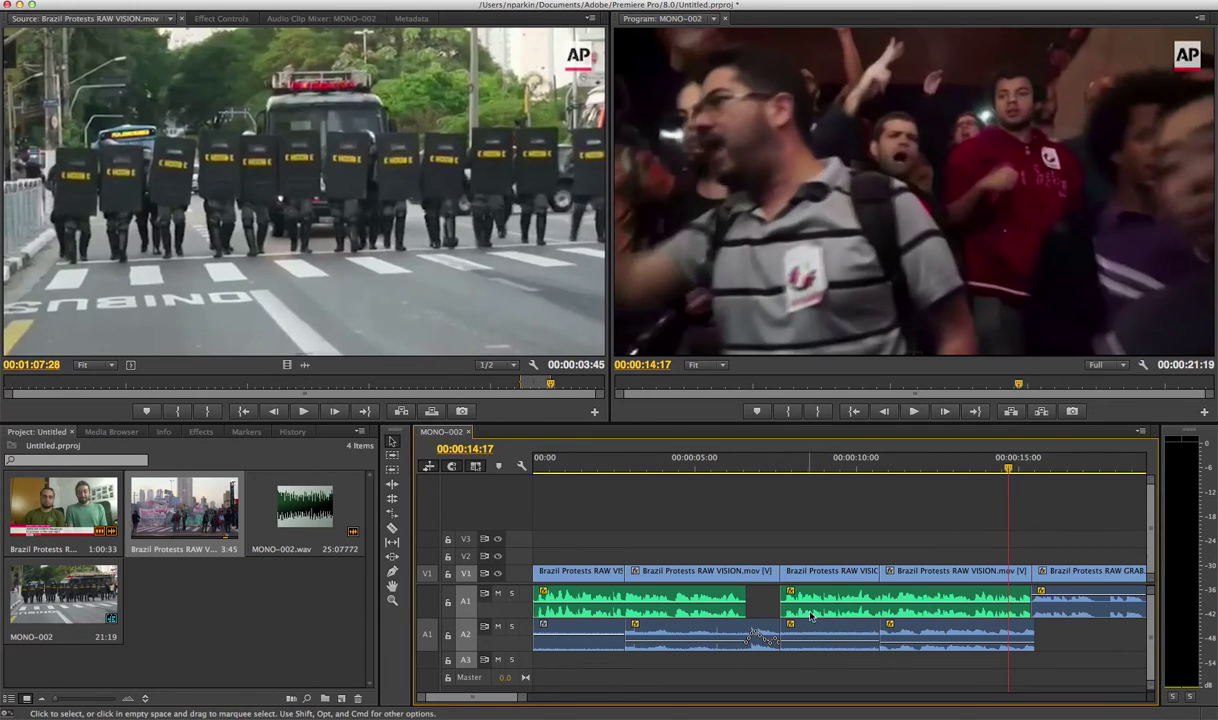
Step: Select the last RAW VISION clip and play its first part up to 00:00:13:03 to check it with the voice-over
left_click(890, 575)
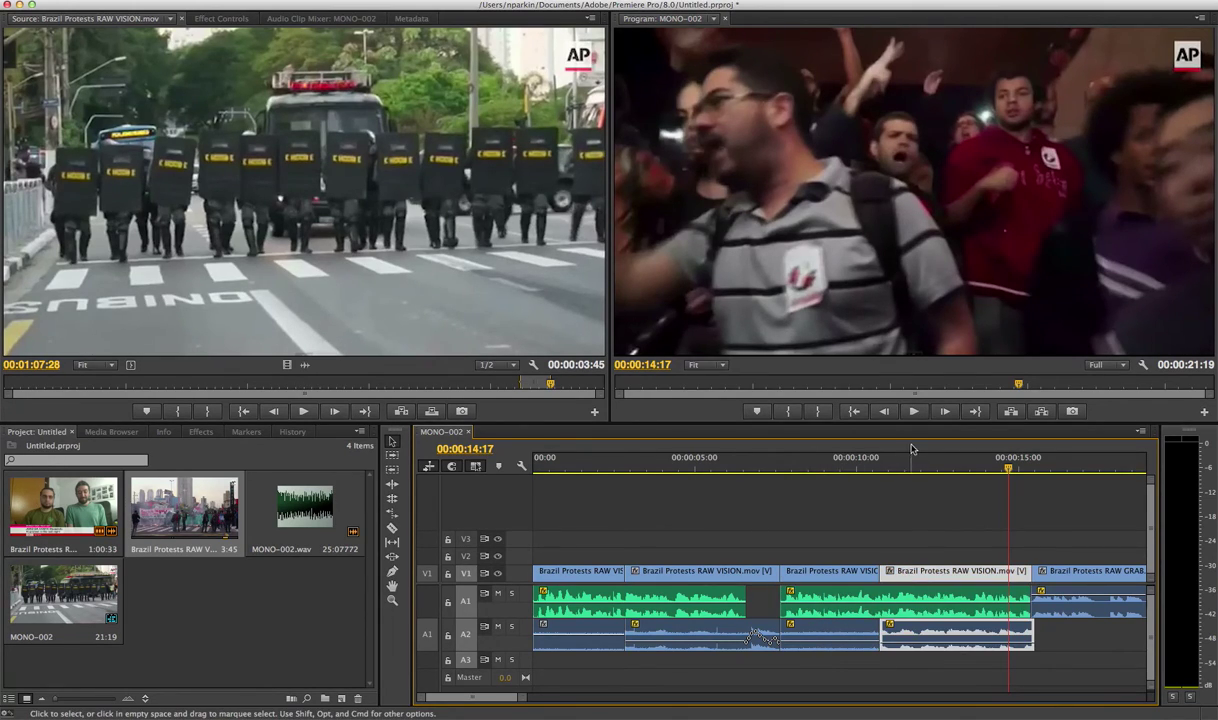
left_click(907, 463)
key("space")
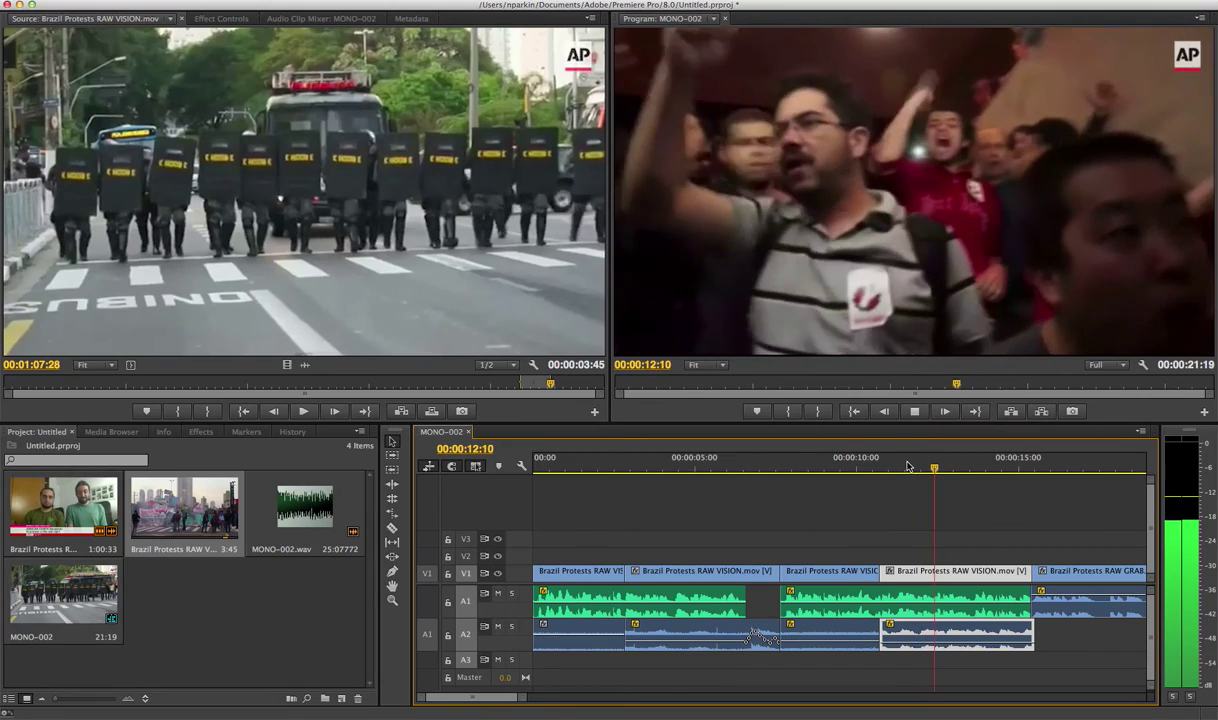
key("space")
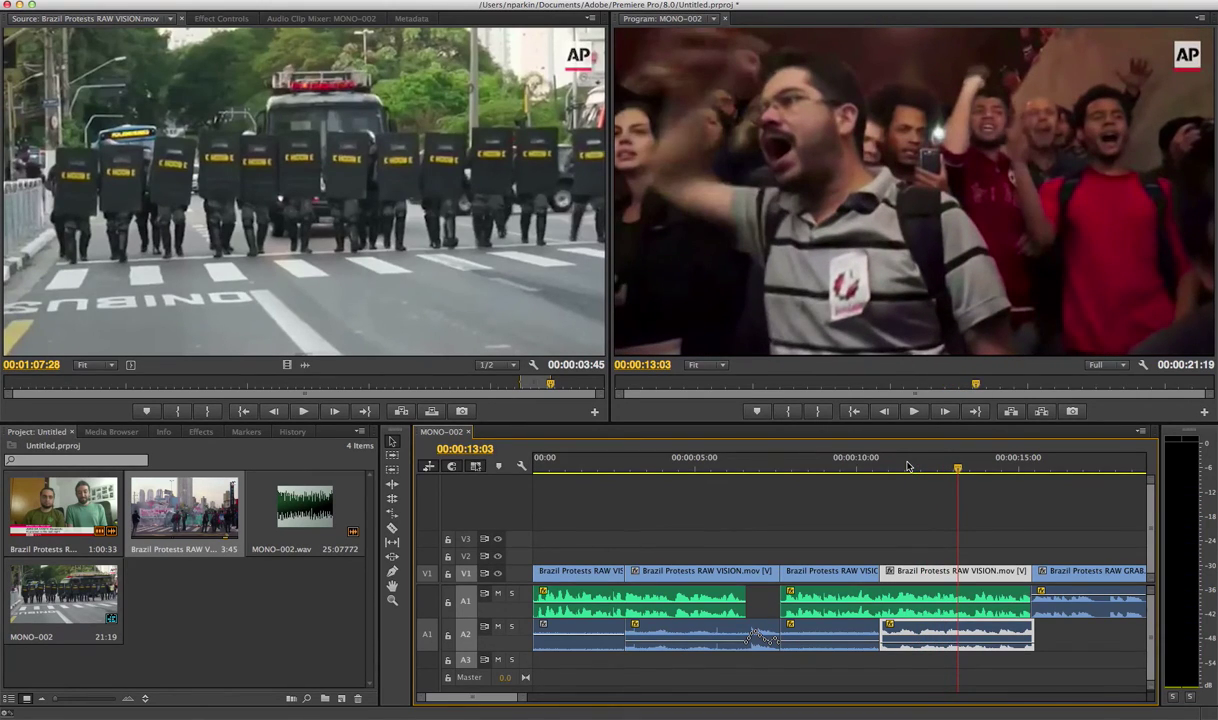